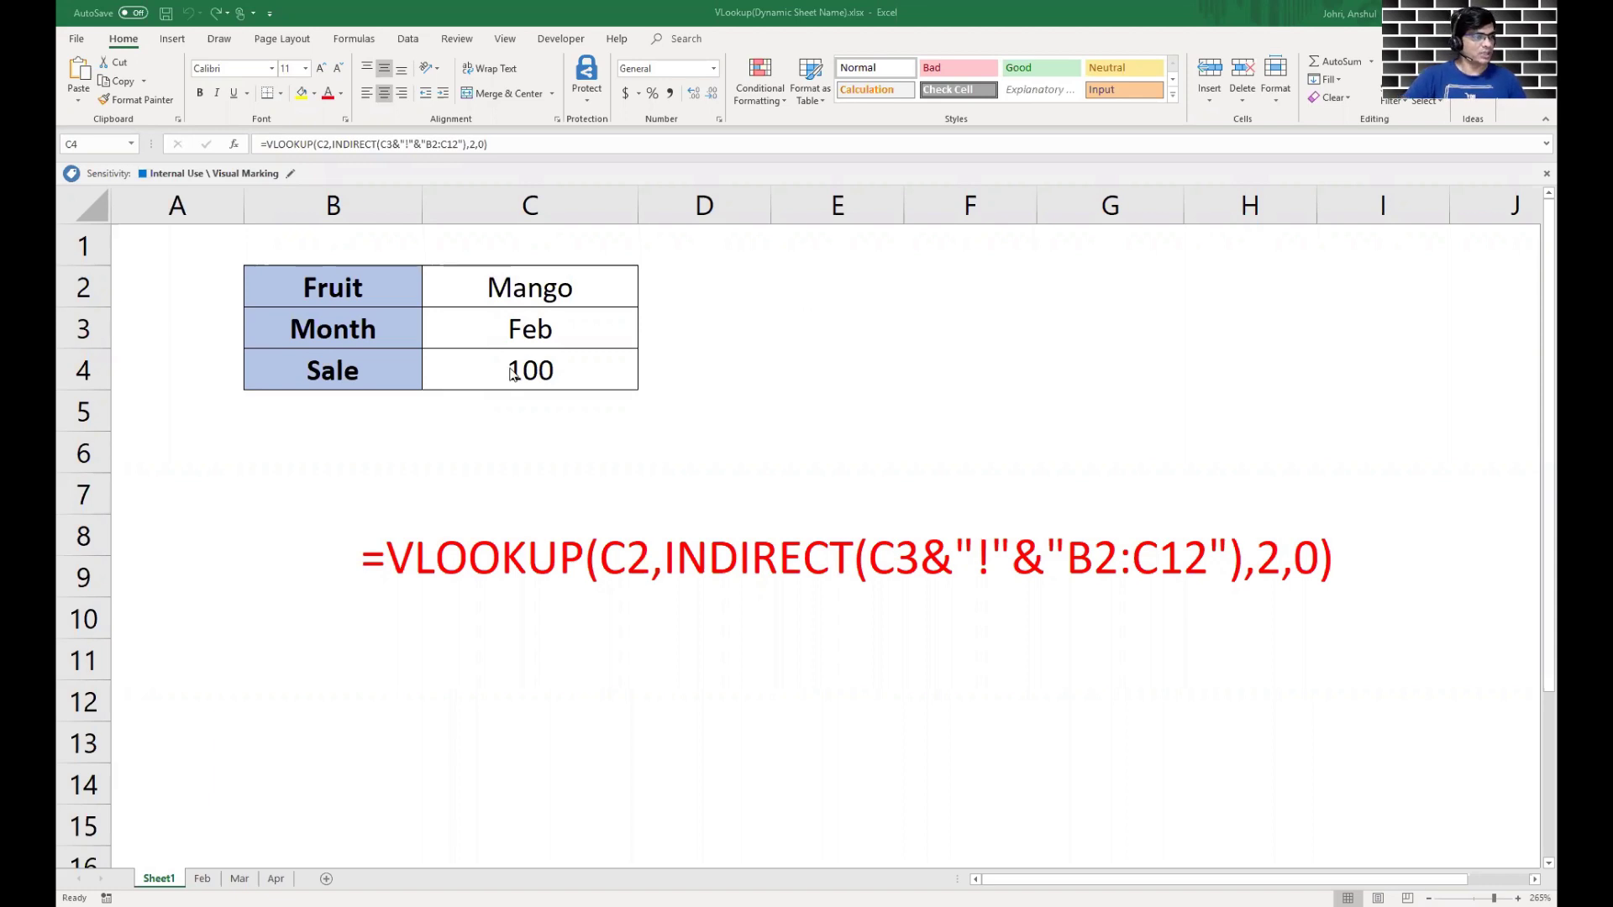
- Review the Fruit, Month and Sale rows on Sheet1 and the formula behind C4's Sale value
left_click_drag(395, 298, 483, 289)
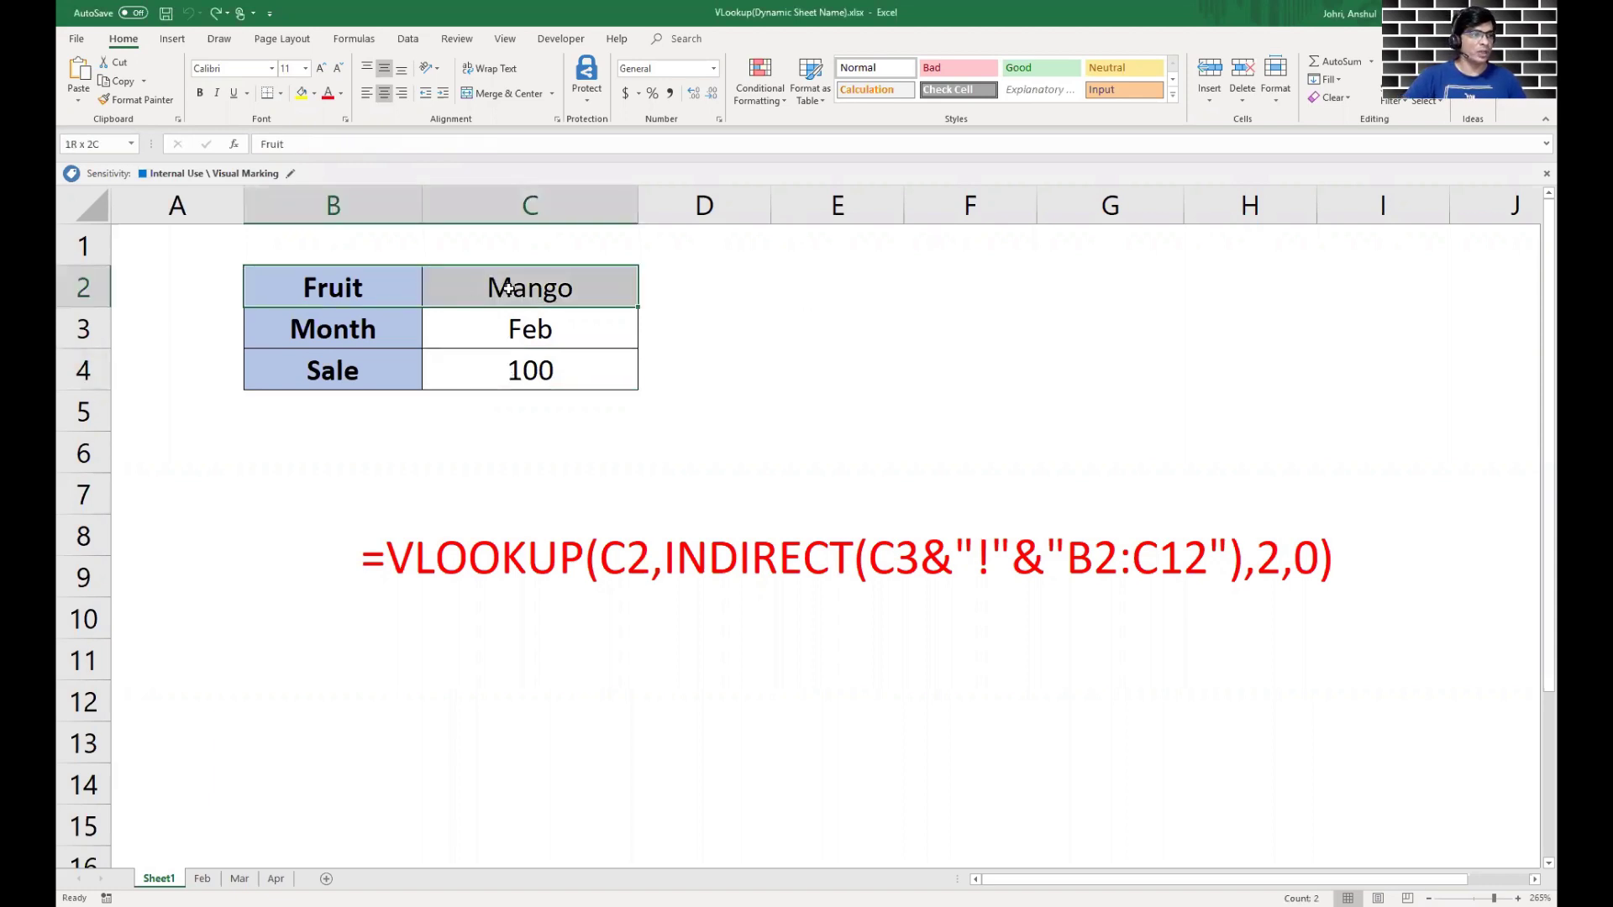
left_click_drag(312, 326, 458, 324)
left_click(386, 359)
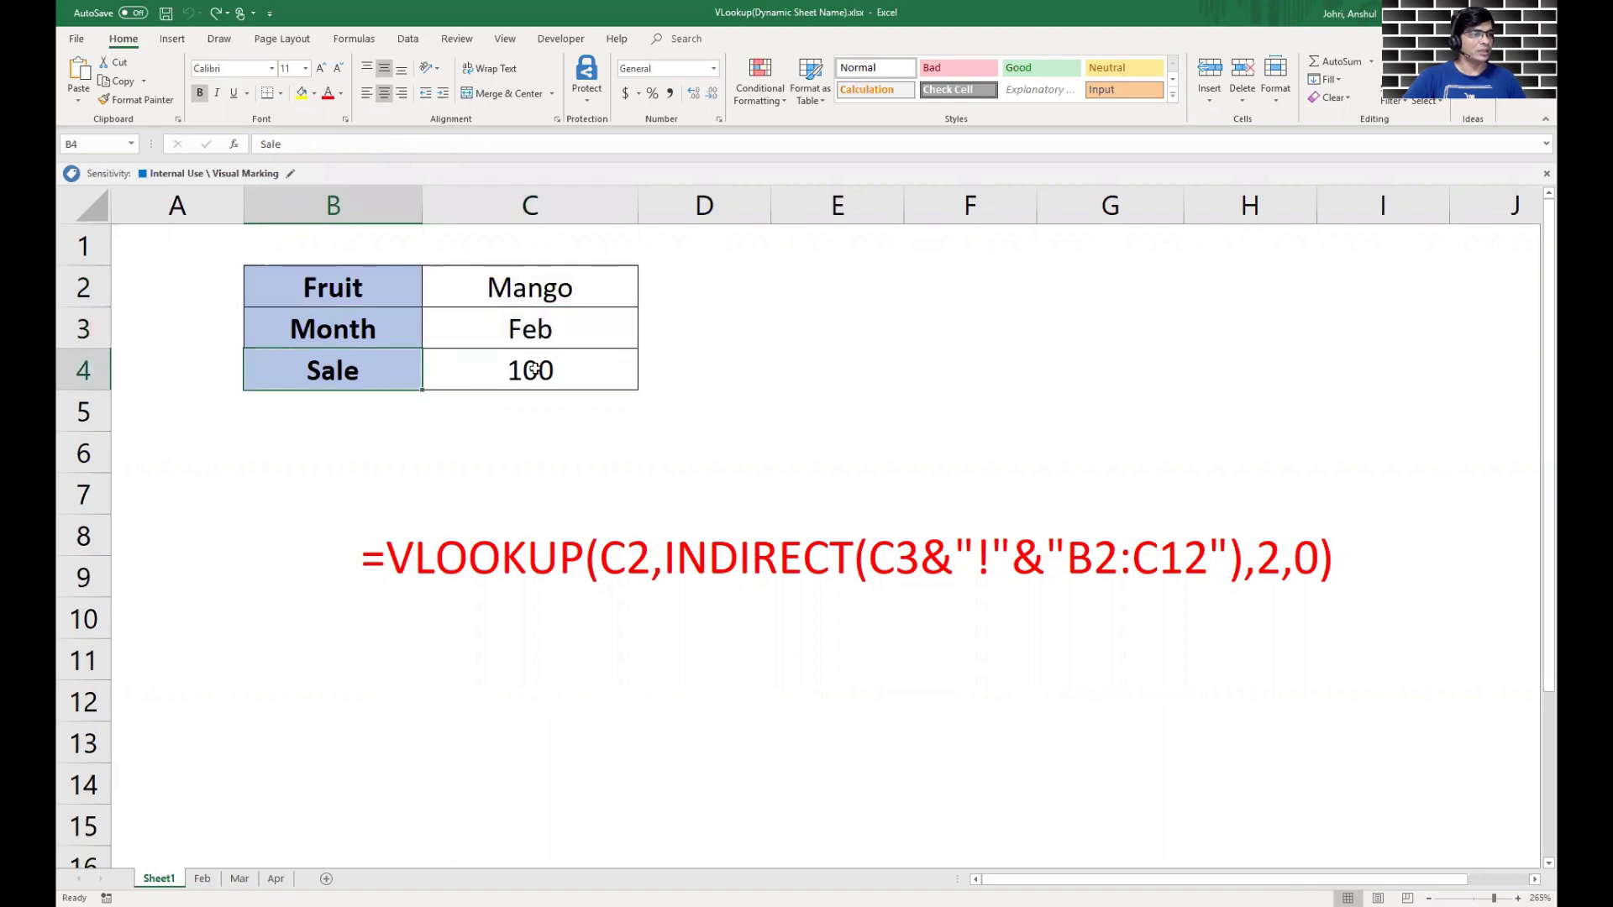
left_click(535, 369)
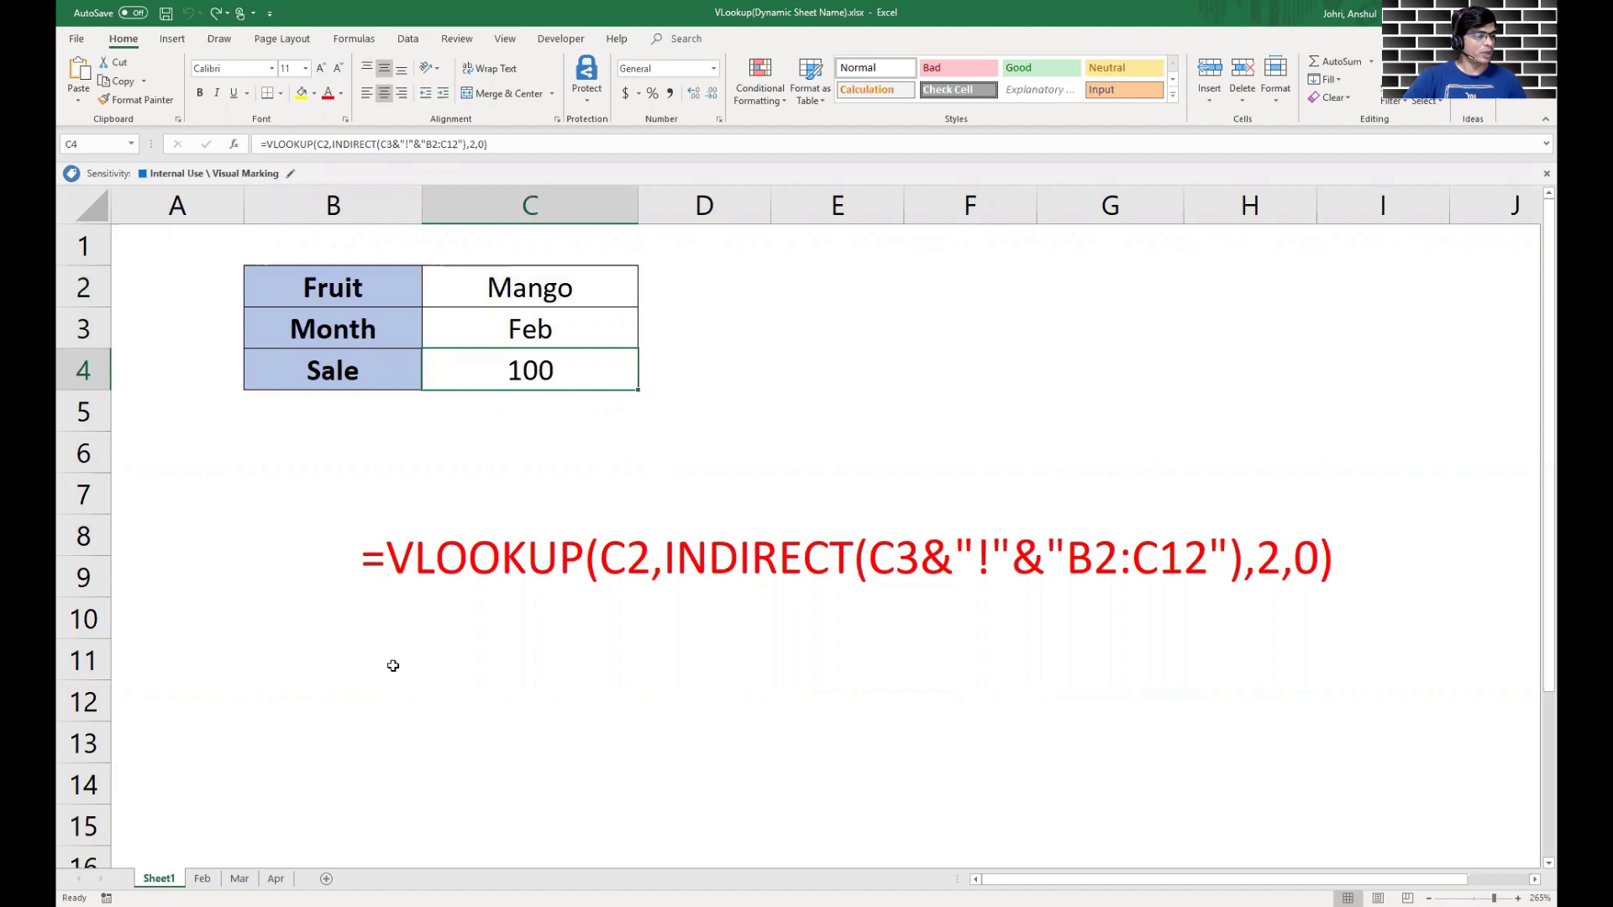
- Browse the Feb, Mar and Apr sheets, then return to Sheet1
left_click(202, 878)
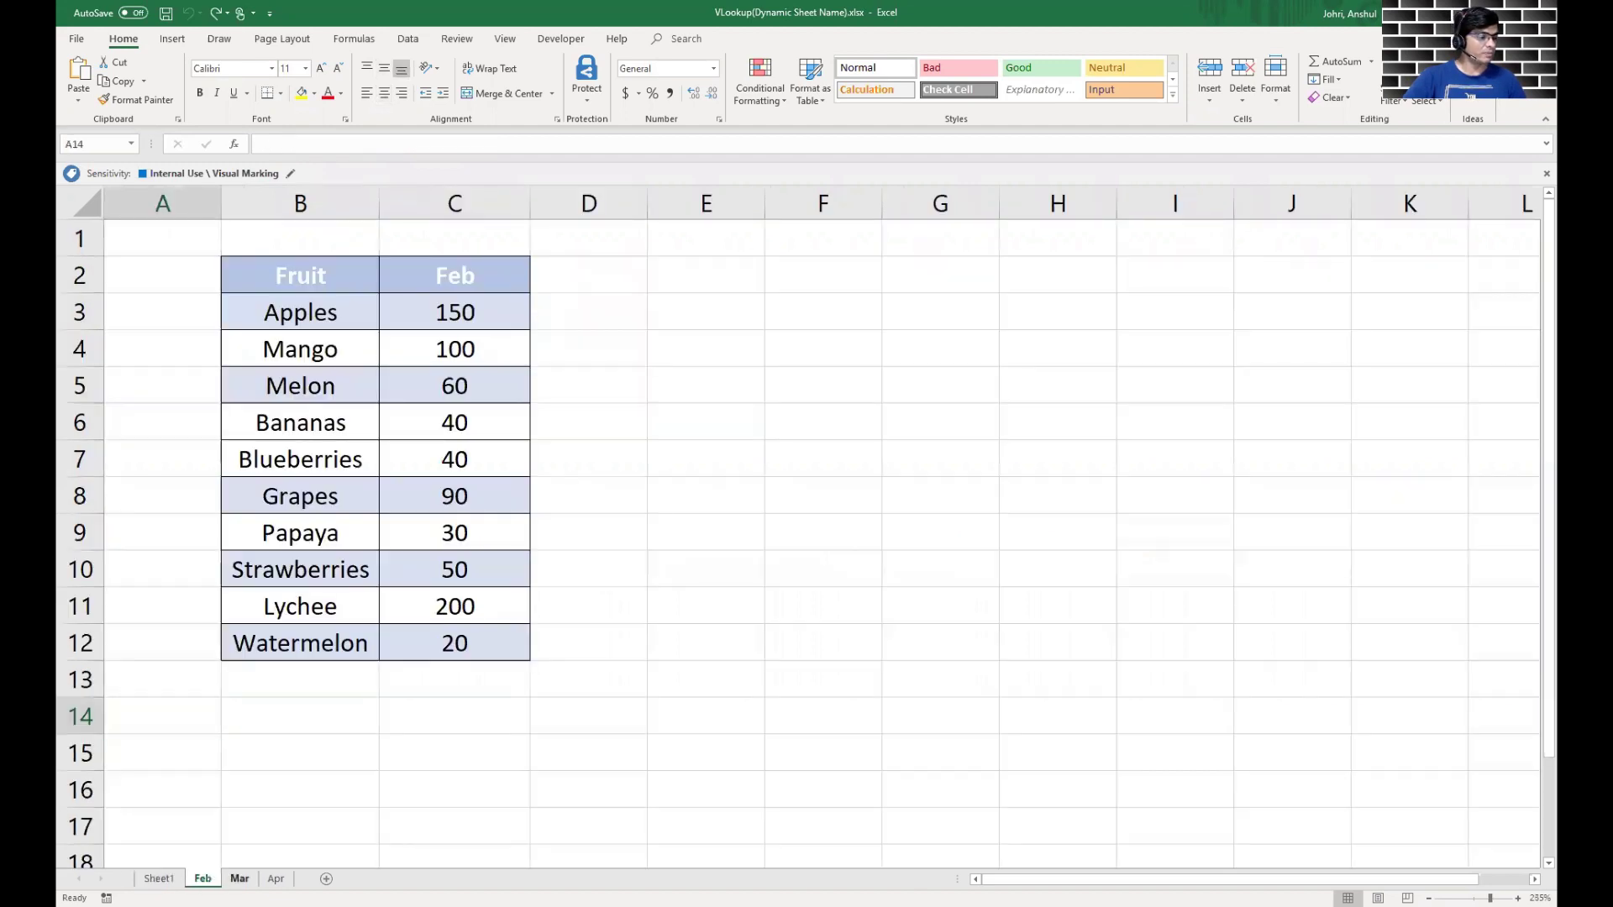
left_click(239, 877)
left_click(277, 878)
left_click(922, 459)
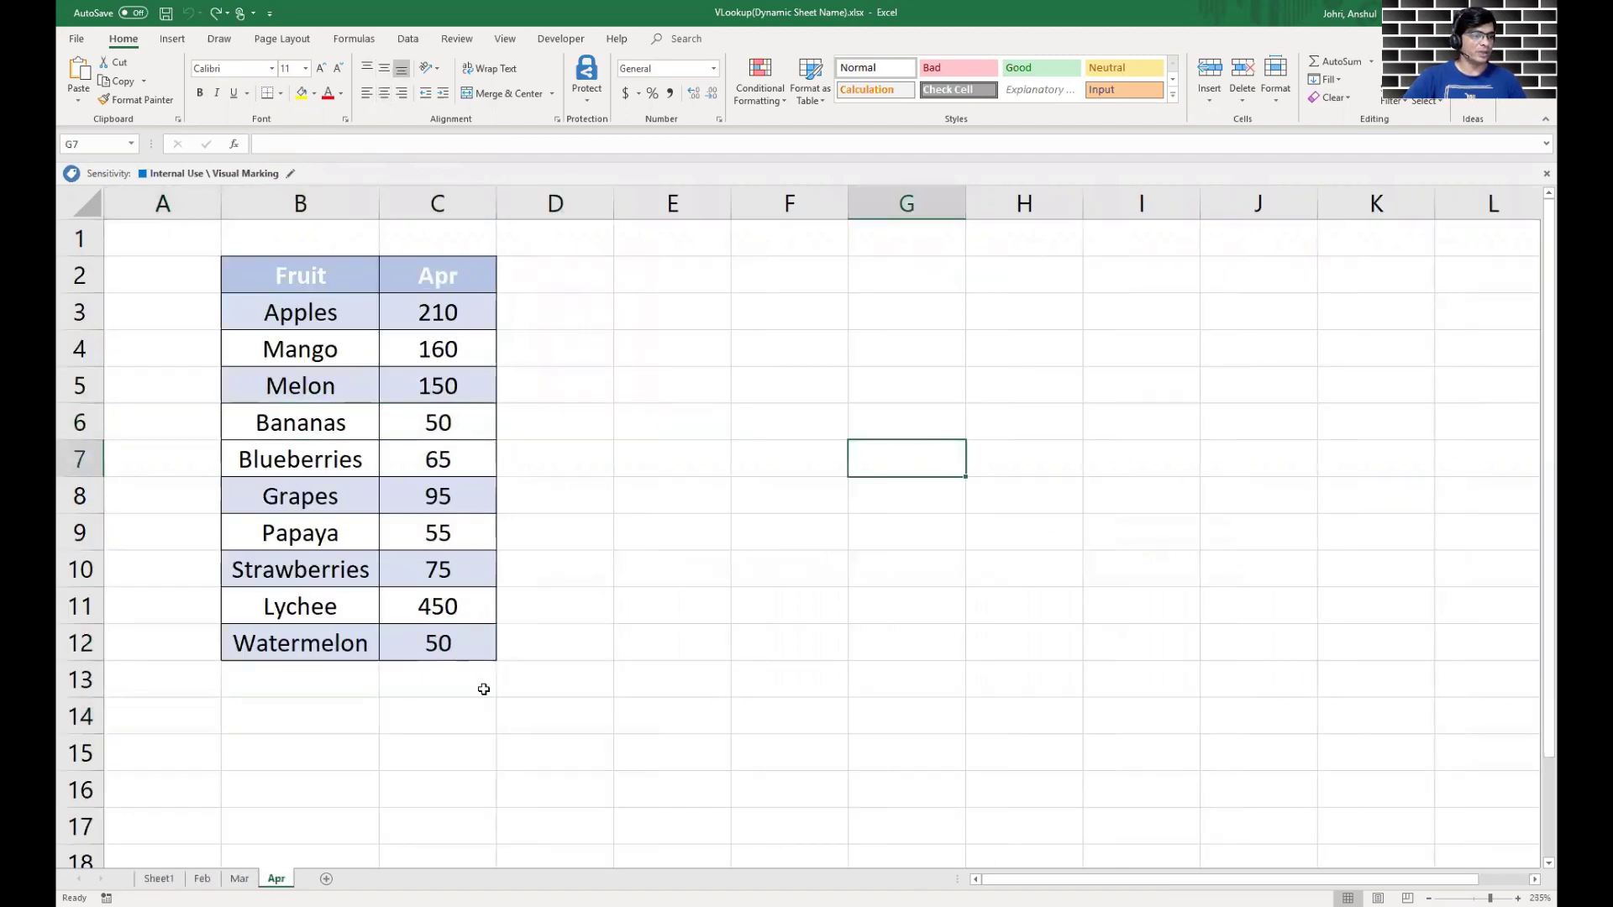
left_click(172, 877)
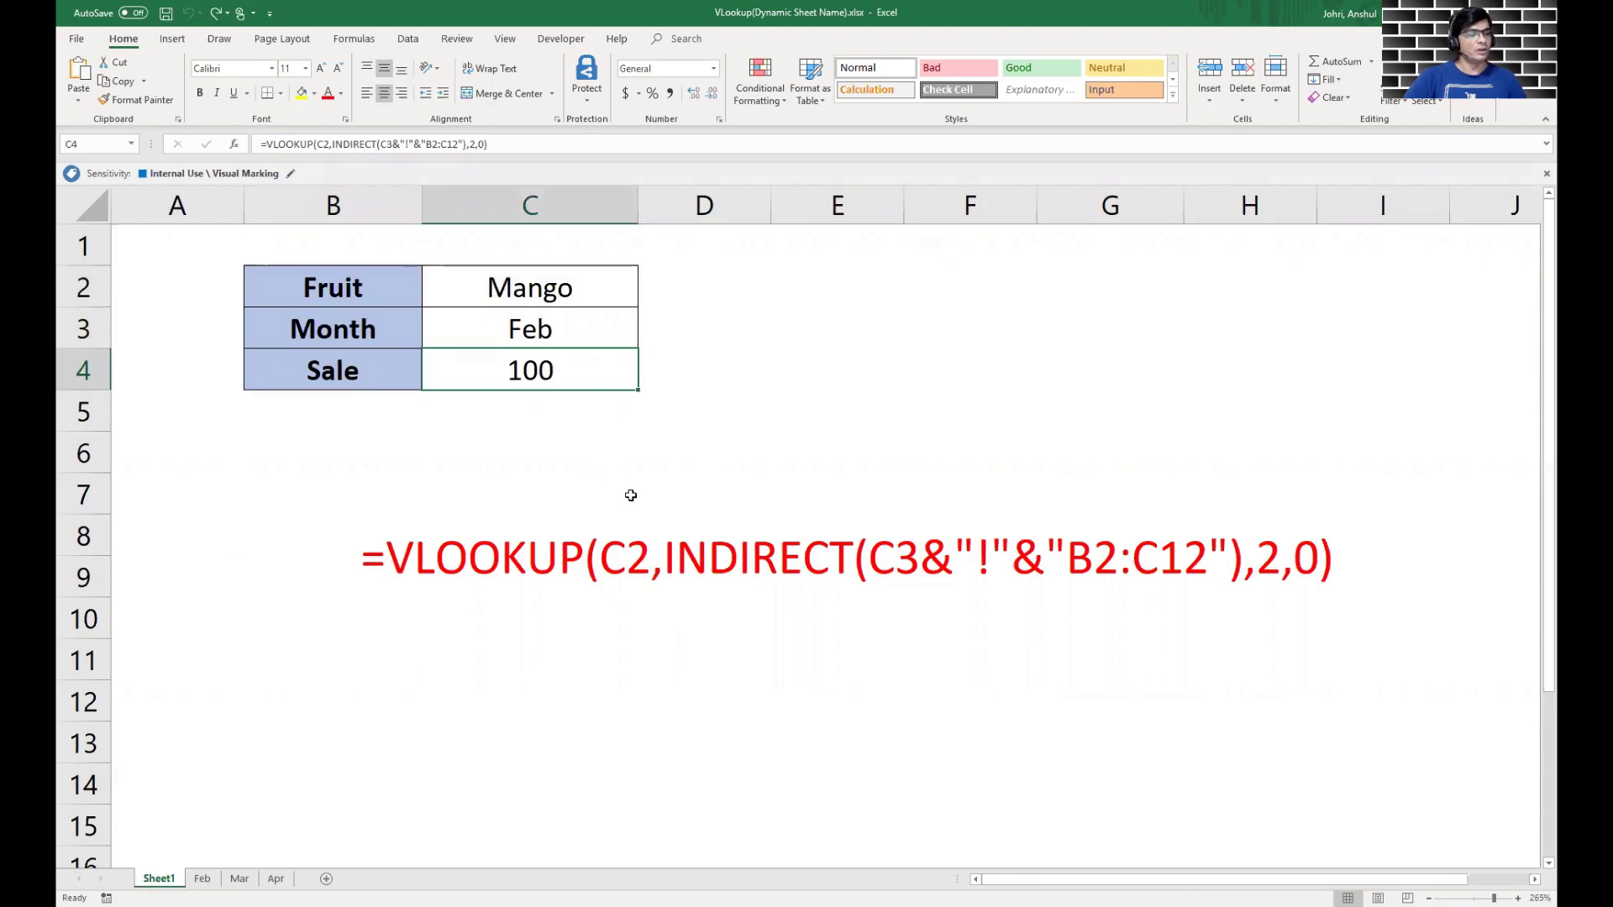
- Inspect C2 (Mango), C3 (Feb) and the VLOOKUP formula in C4
left_click(536, 289)
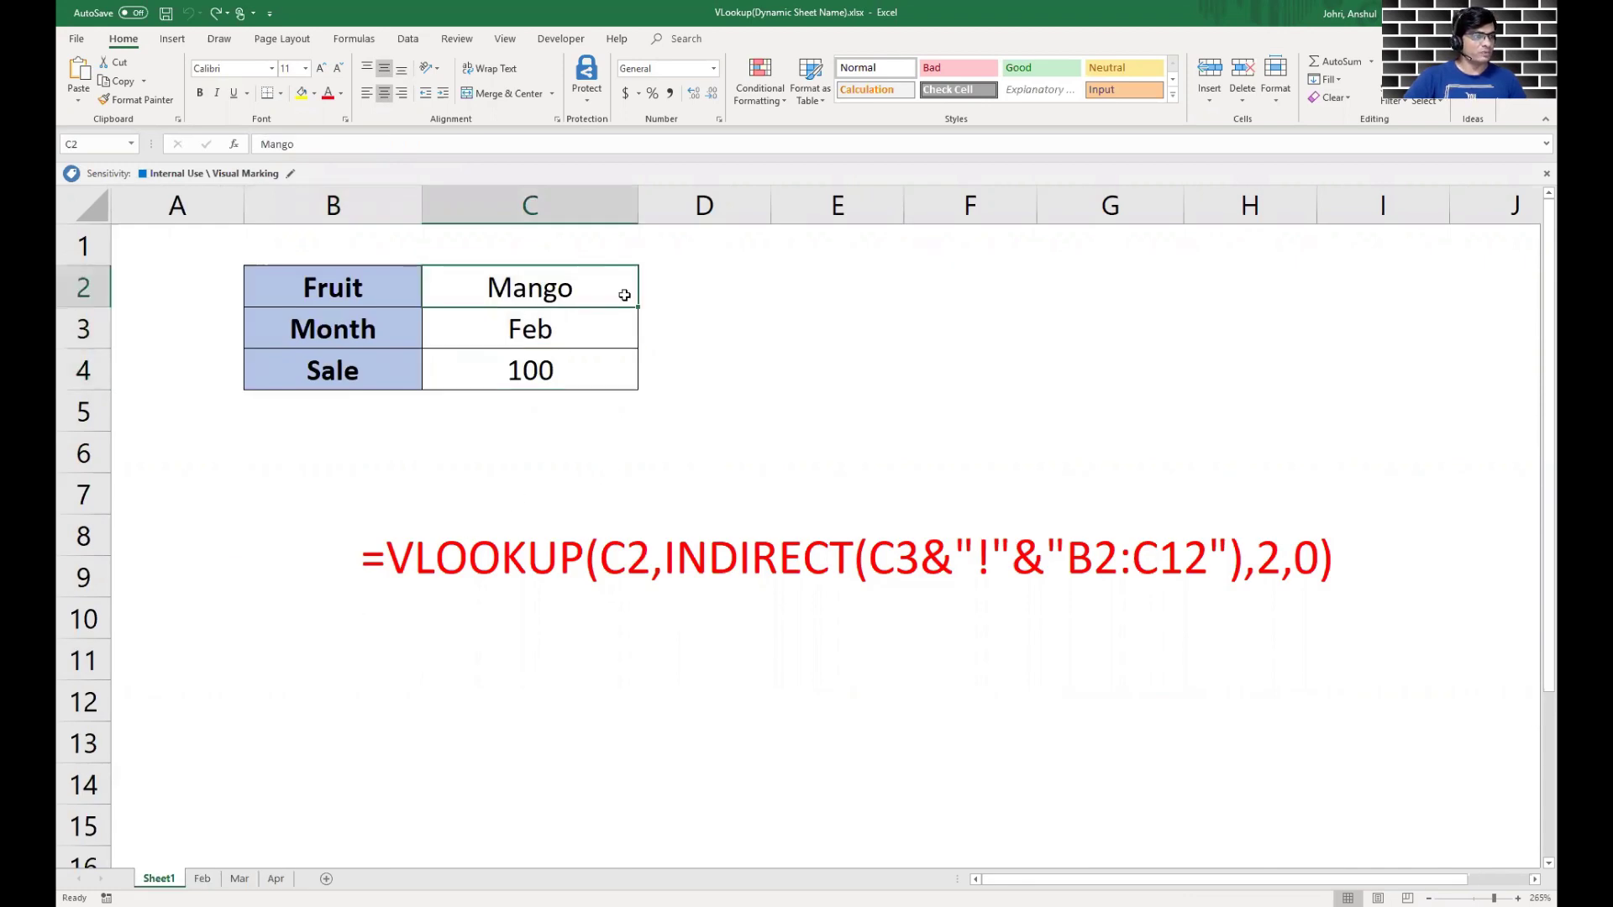
left_click(567, 323)
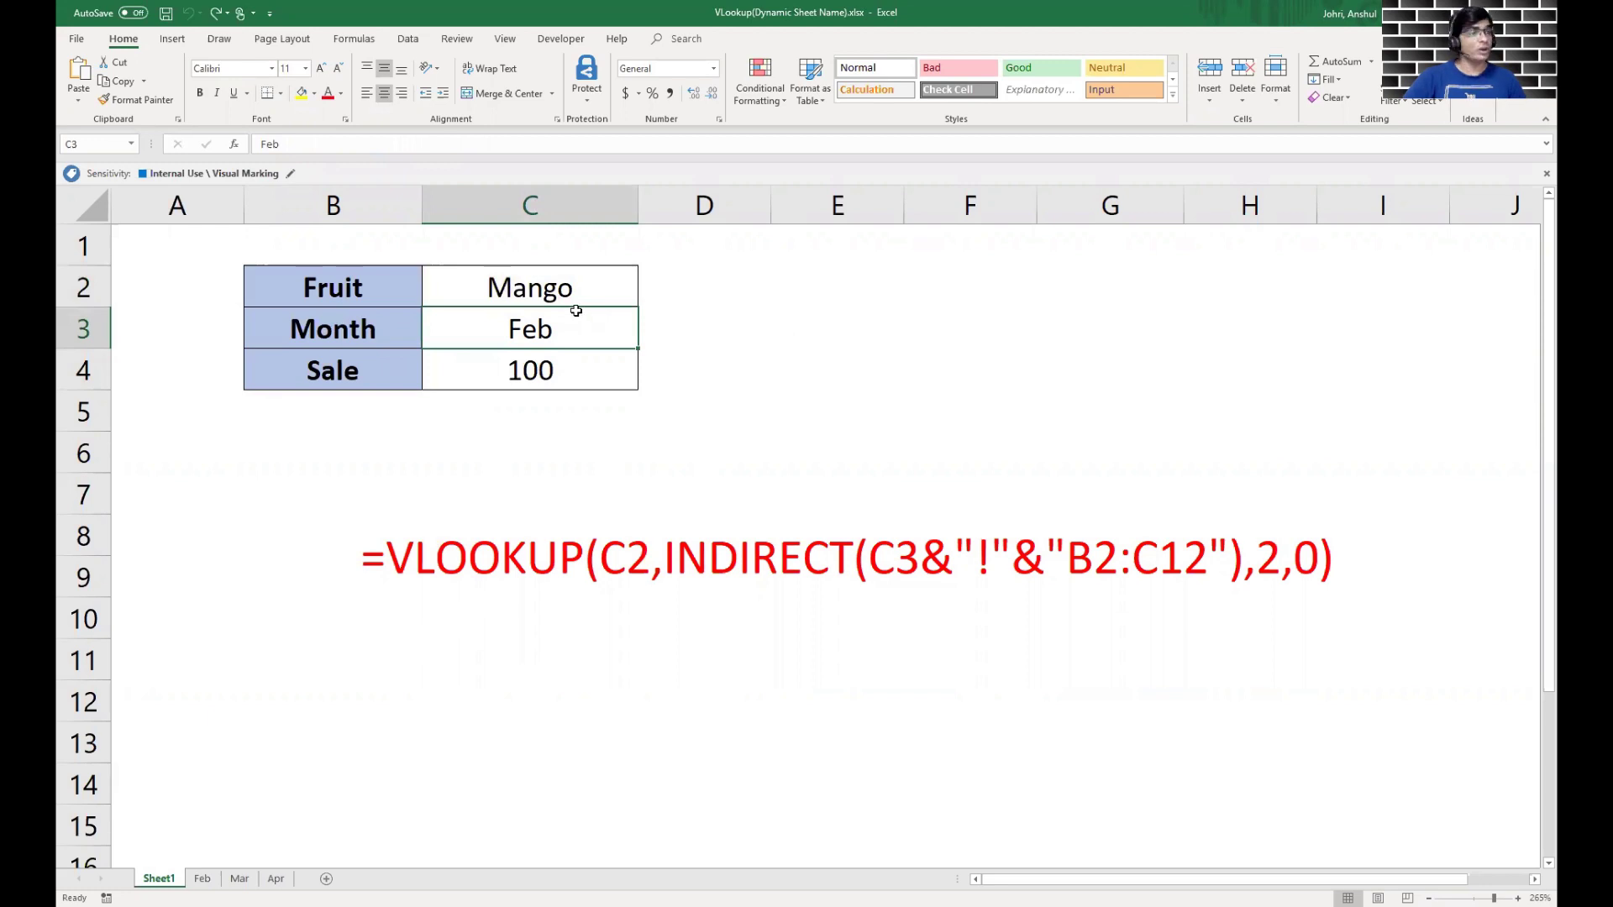
left_click(529, 367)
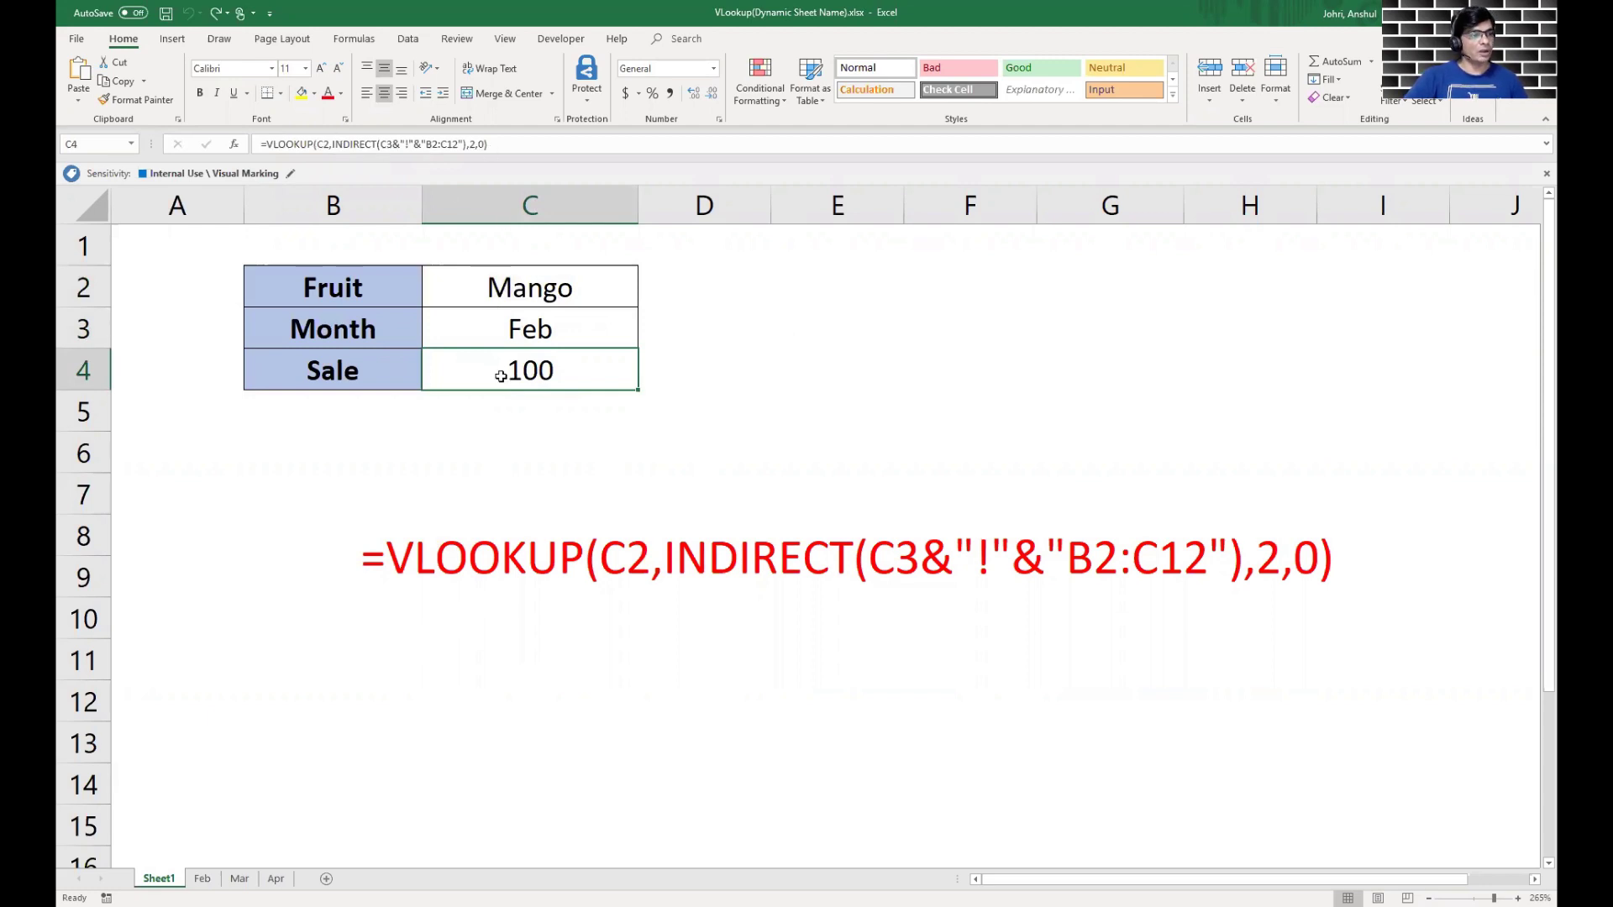
- Replace C4 with =VLOOKUP(C2,Feb!B2:C12,2,0), returning 100
key("Delete")
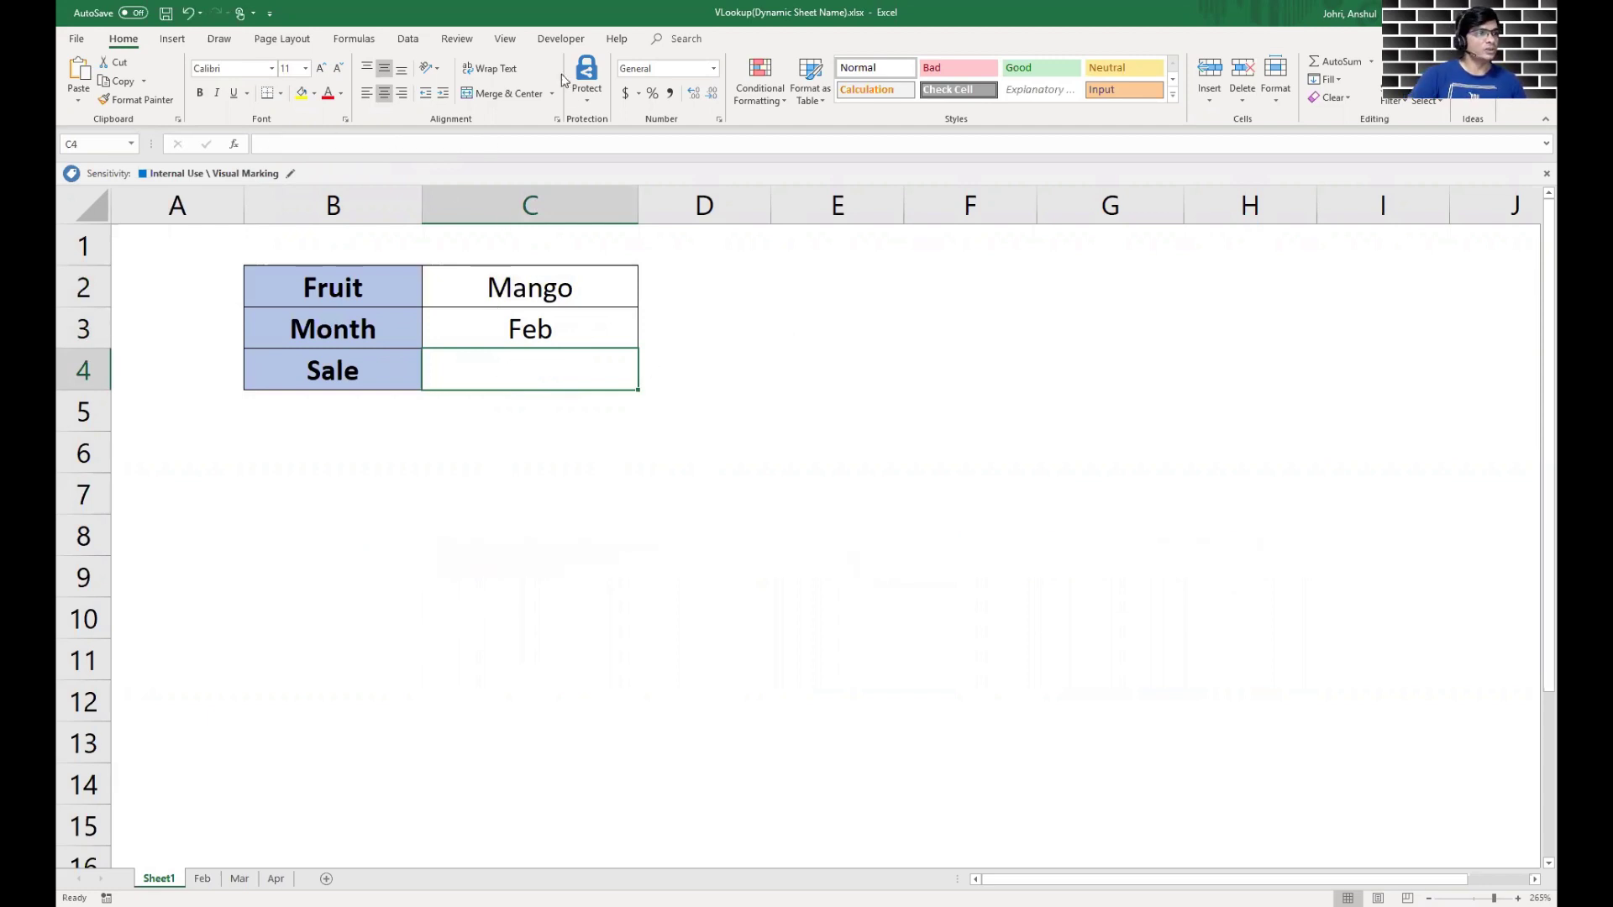
type("=")
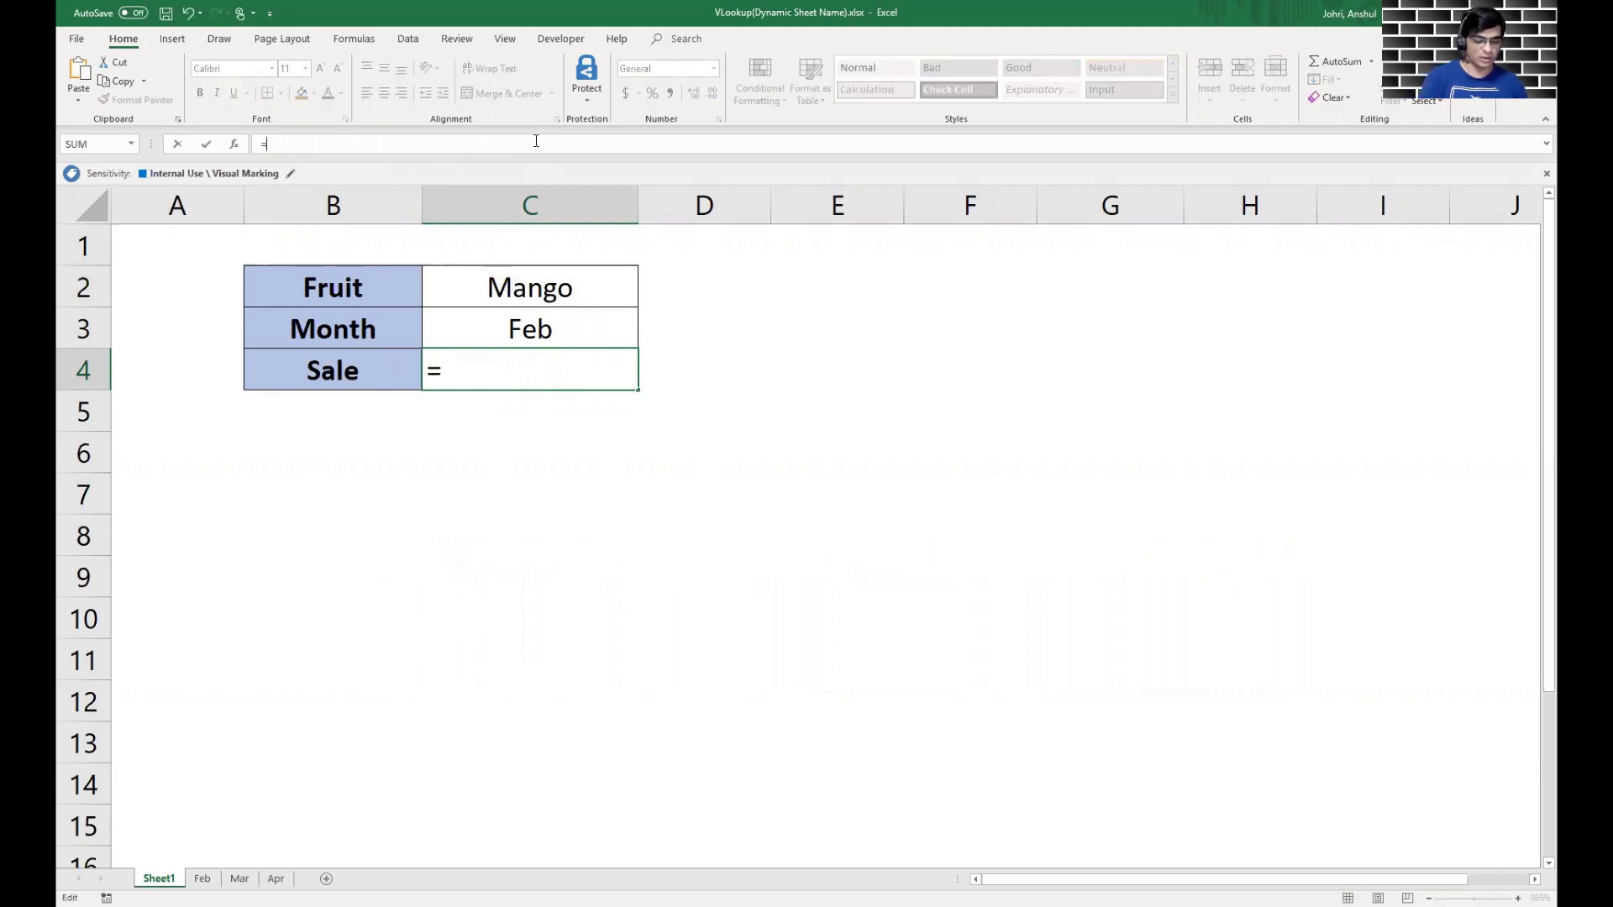
type("vlookup")
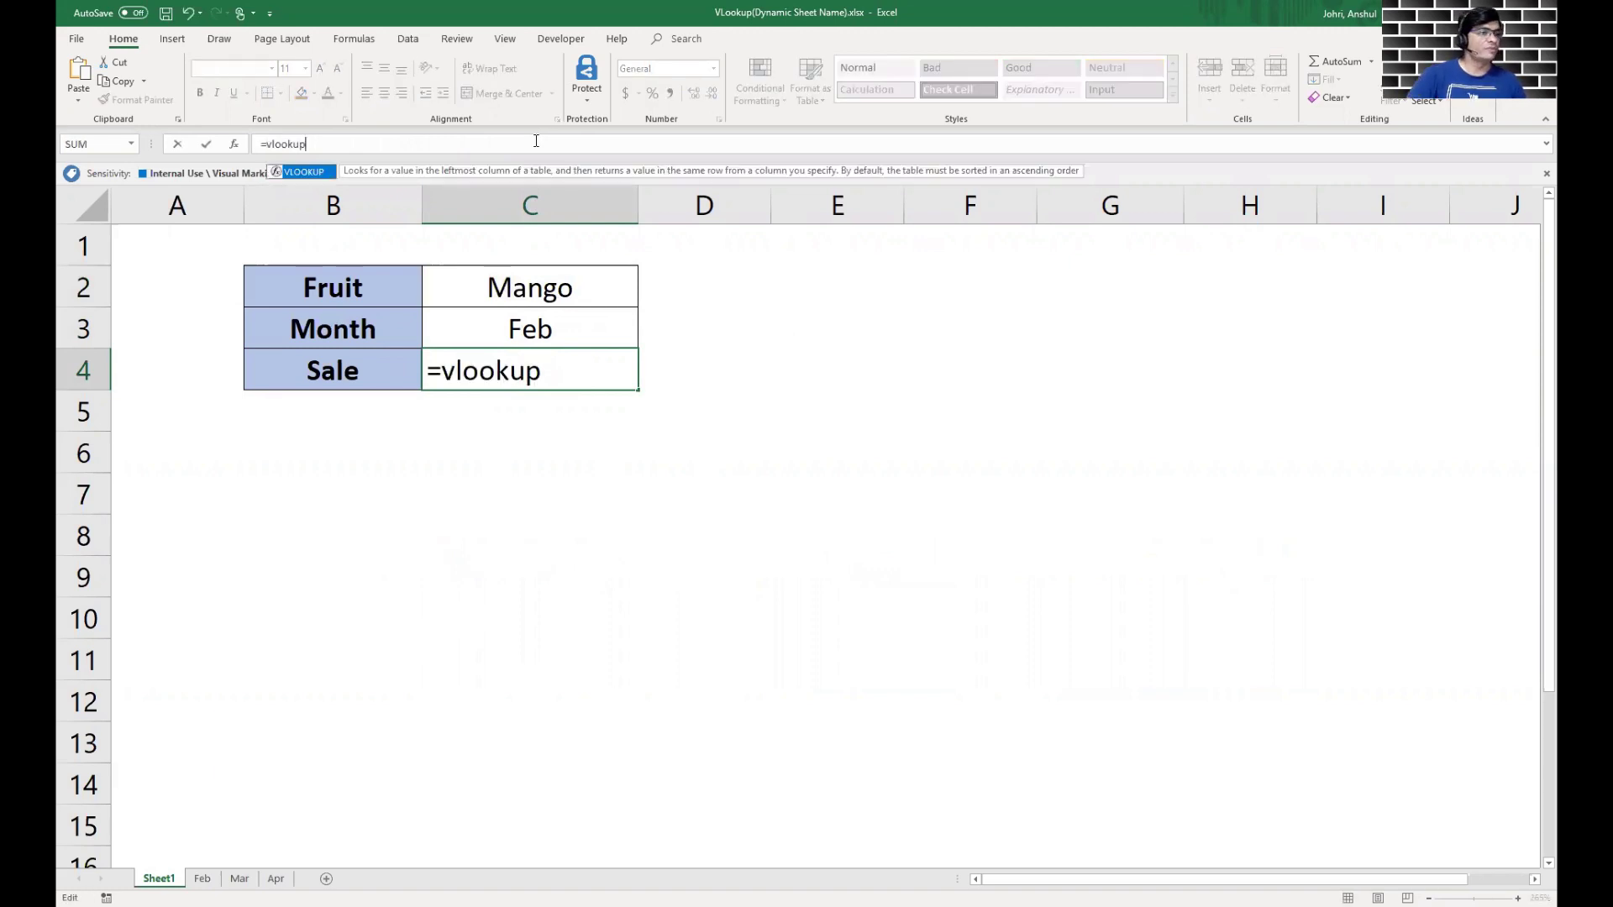
type("(")
left_click(512, 279)
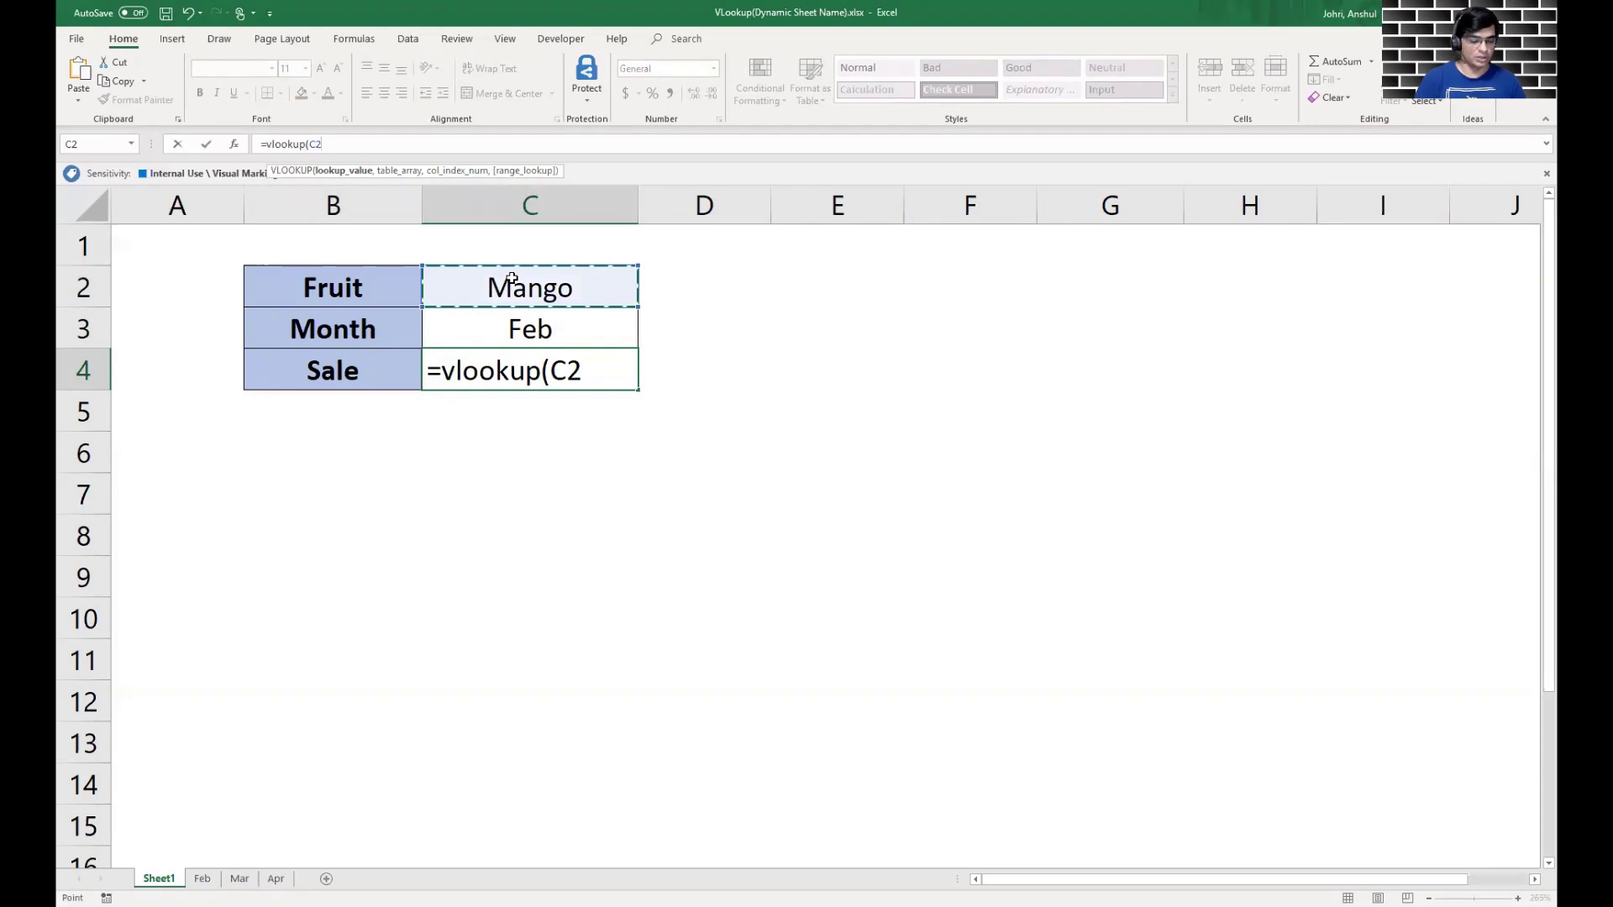
type(",")
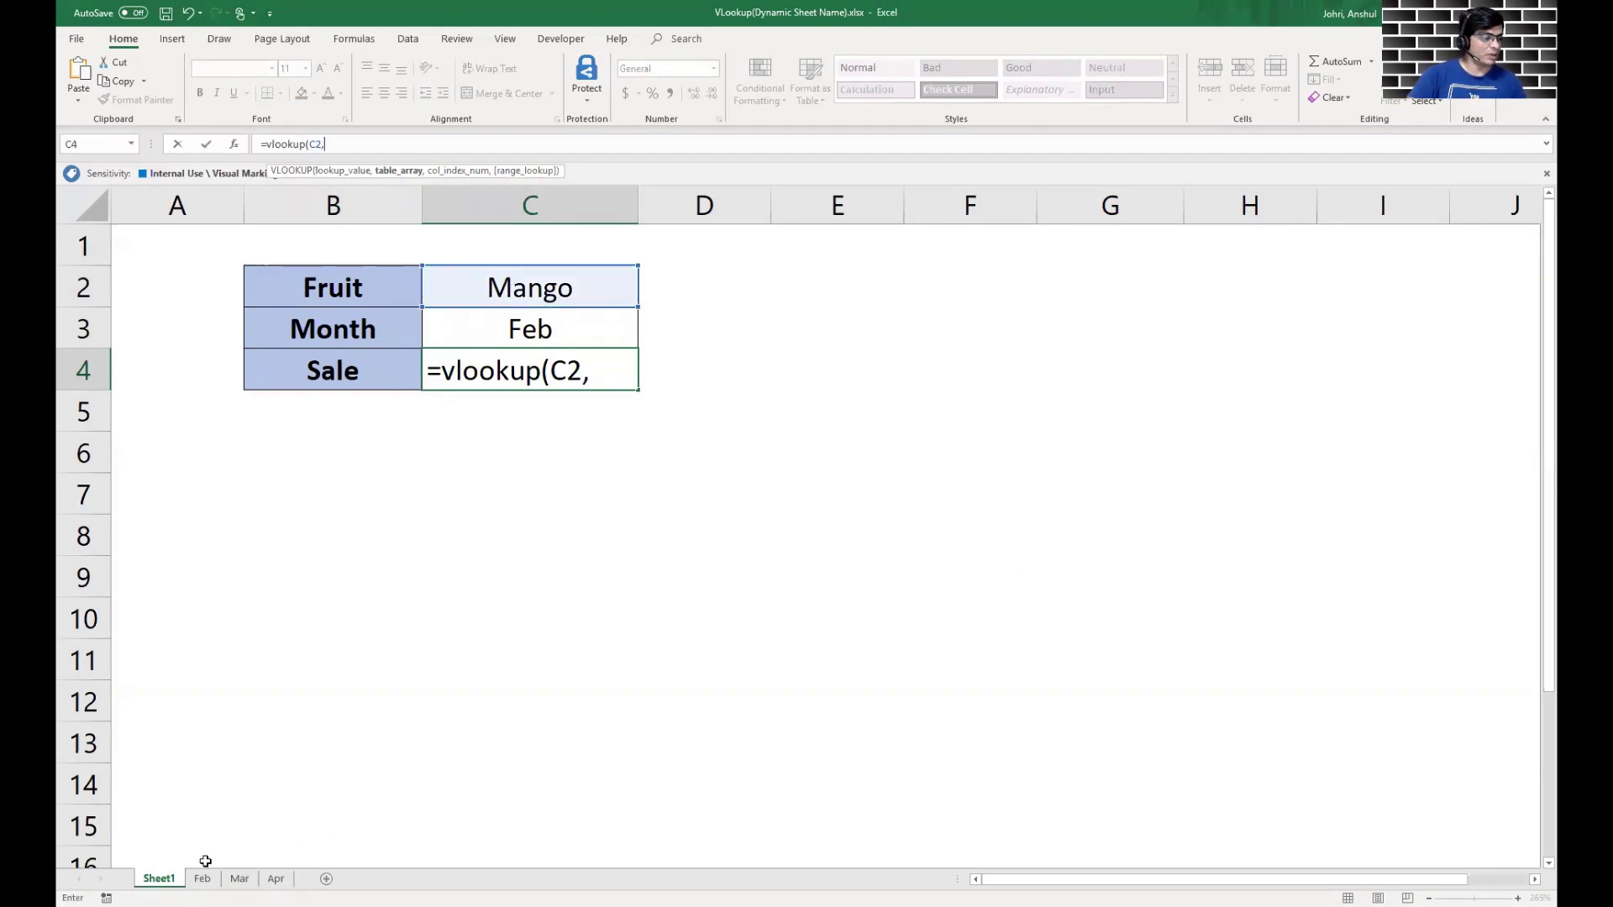
left_click(202, 879)
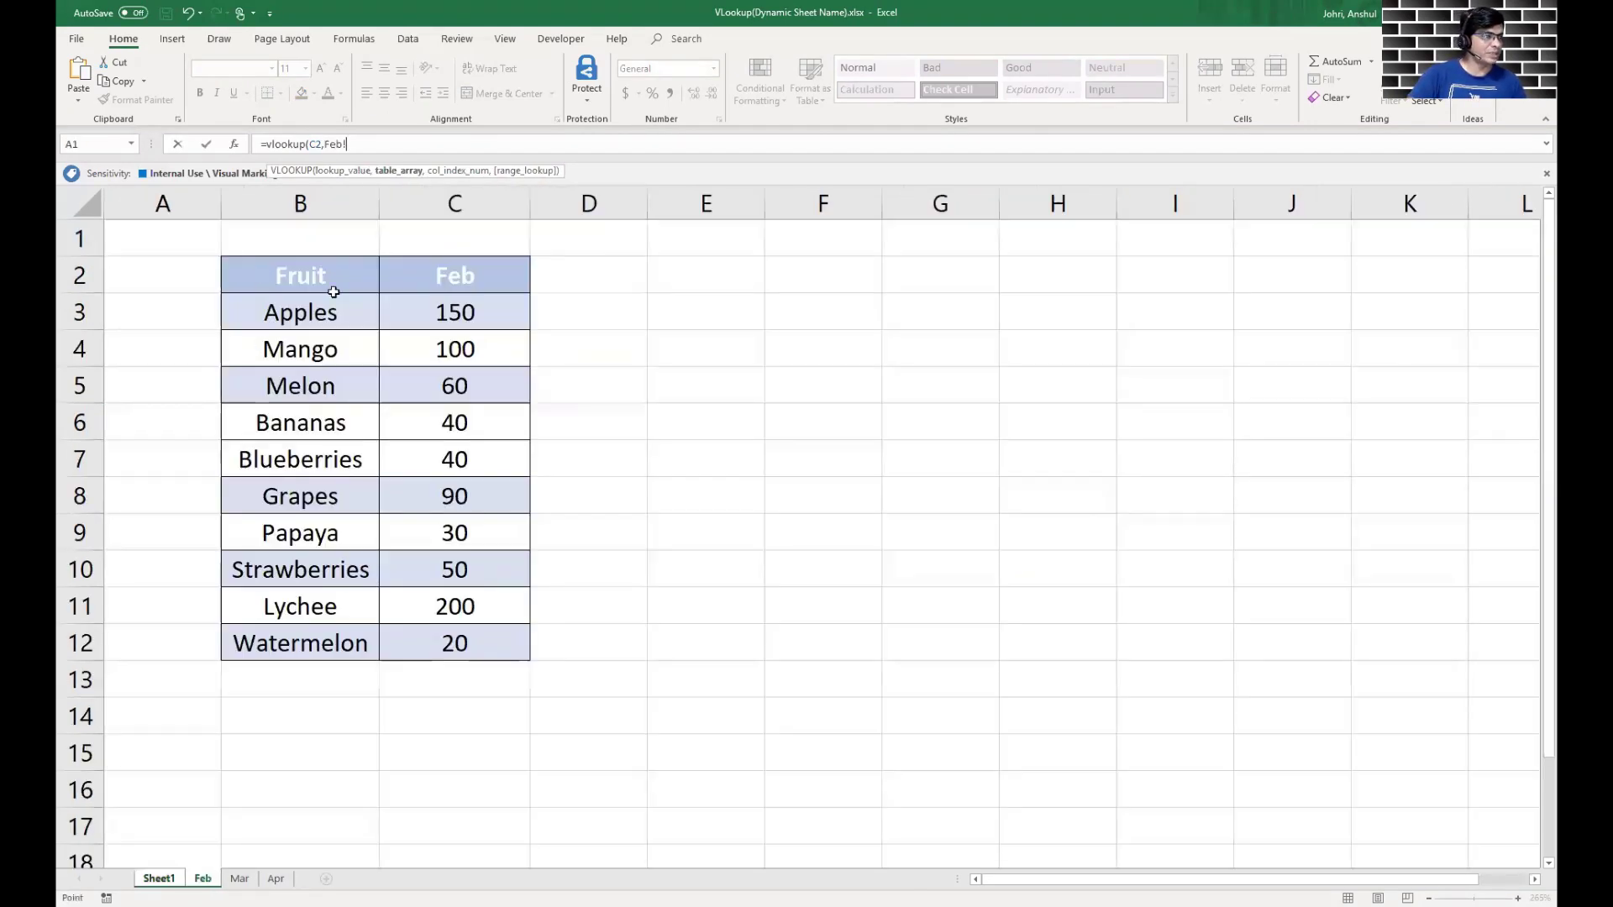
left_click_drag(332, 288, 433, 643)
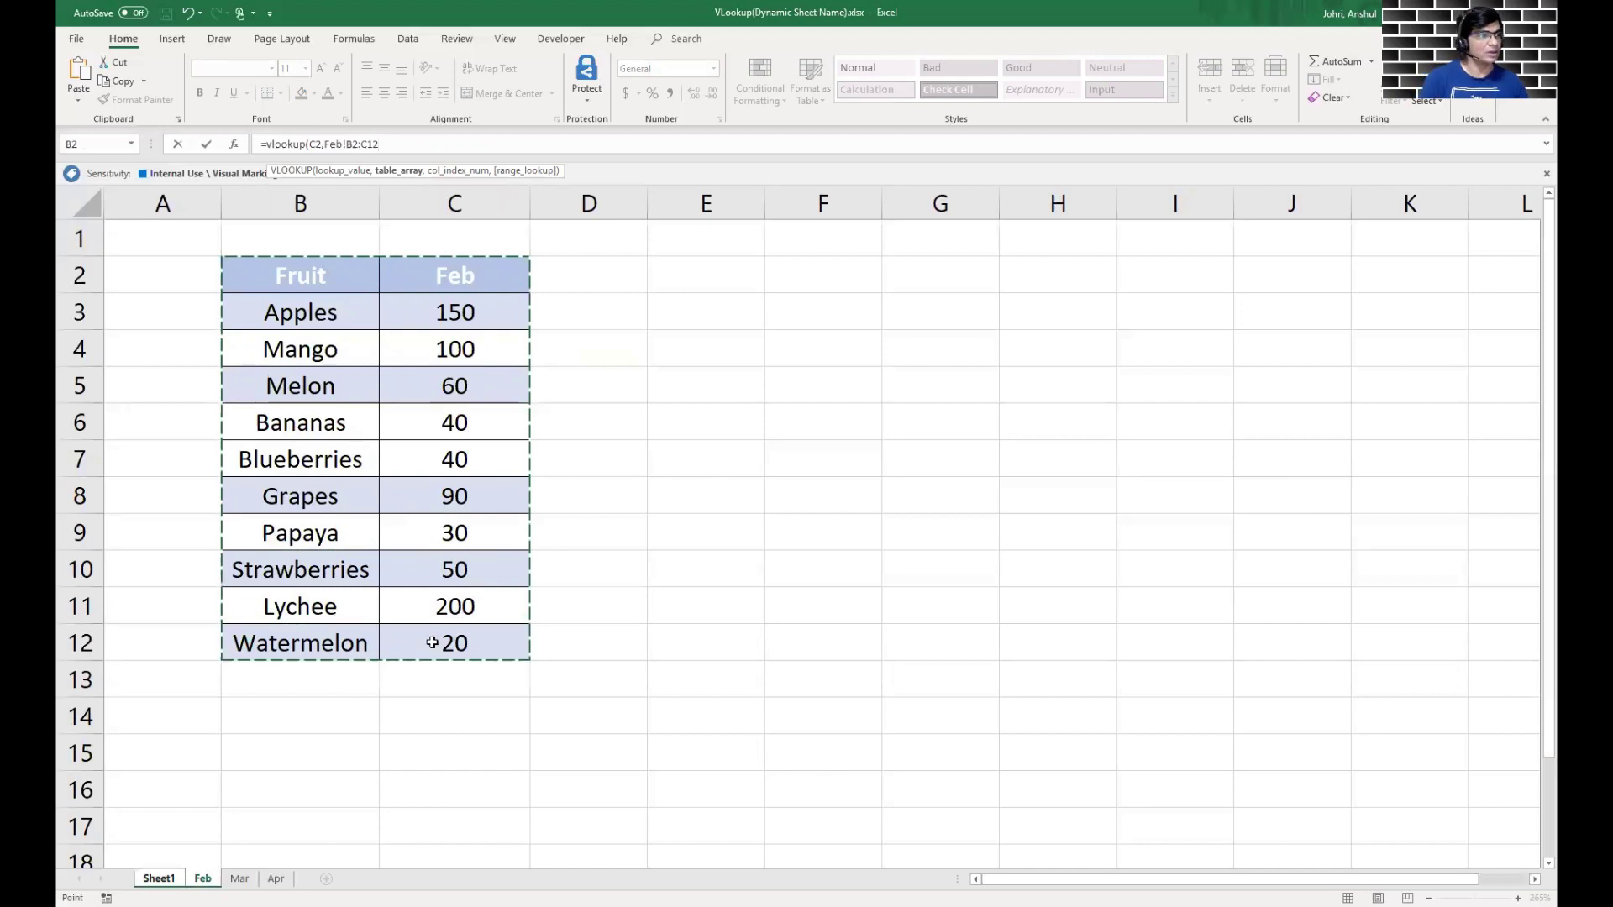
type(",")
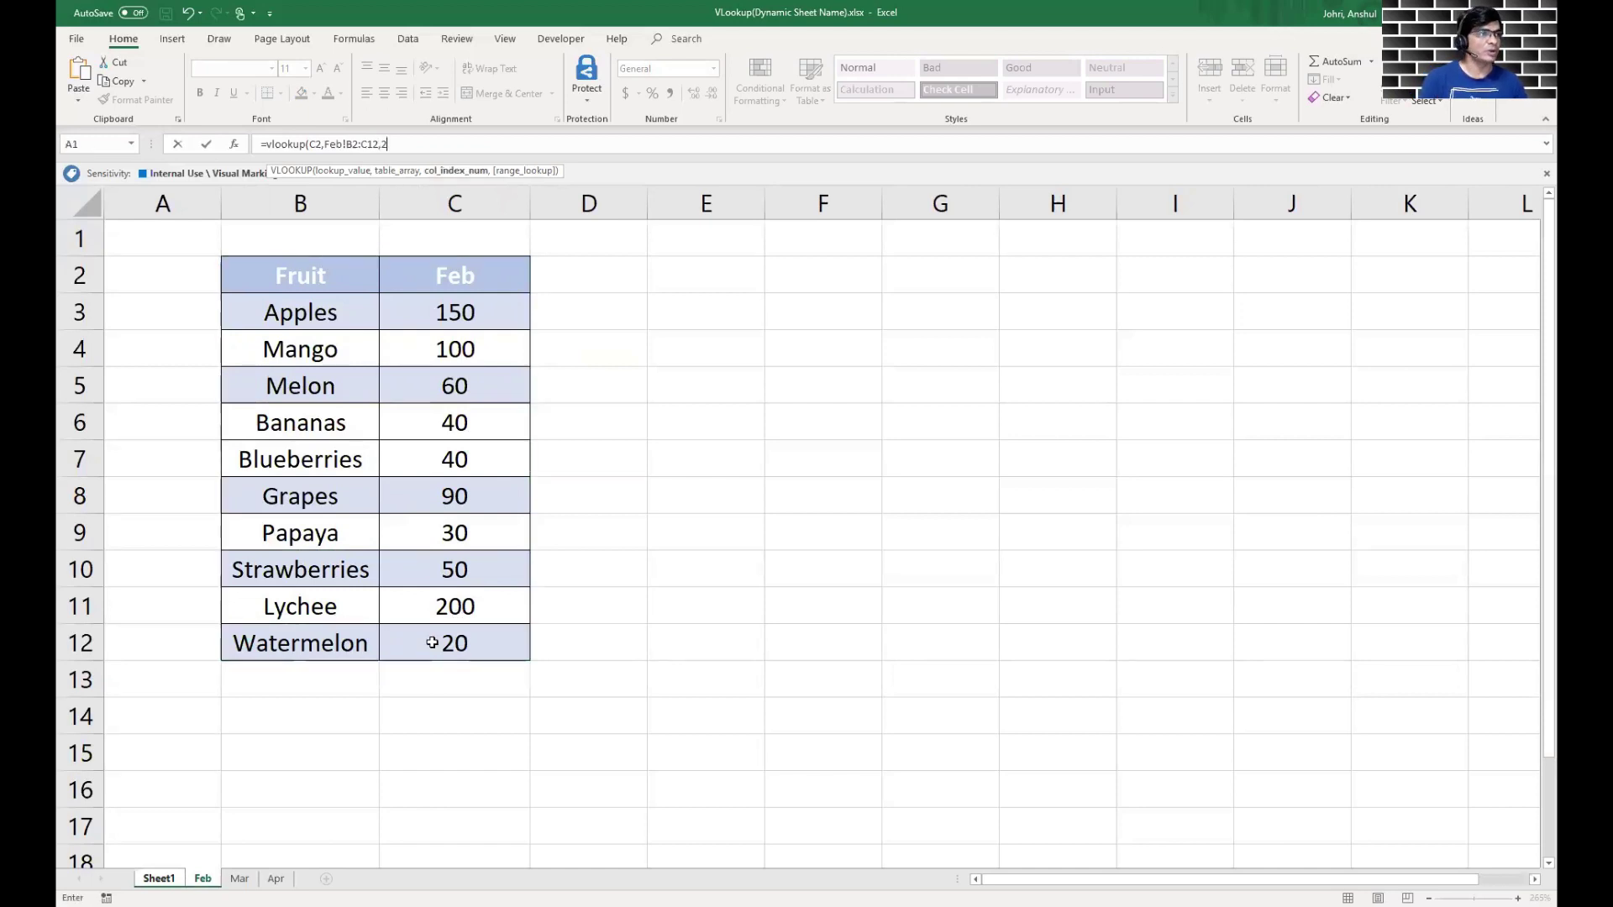
type("2,")
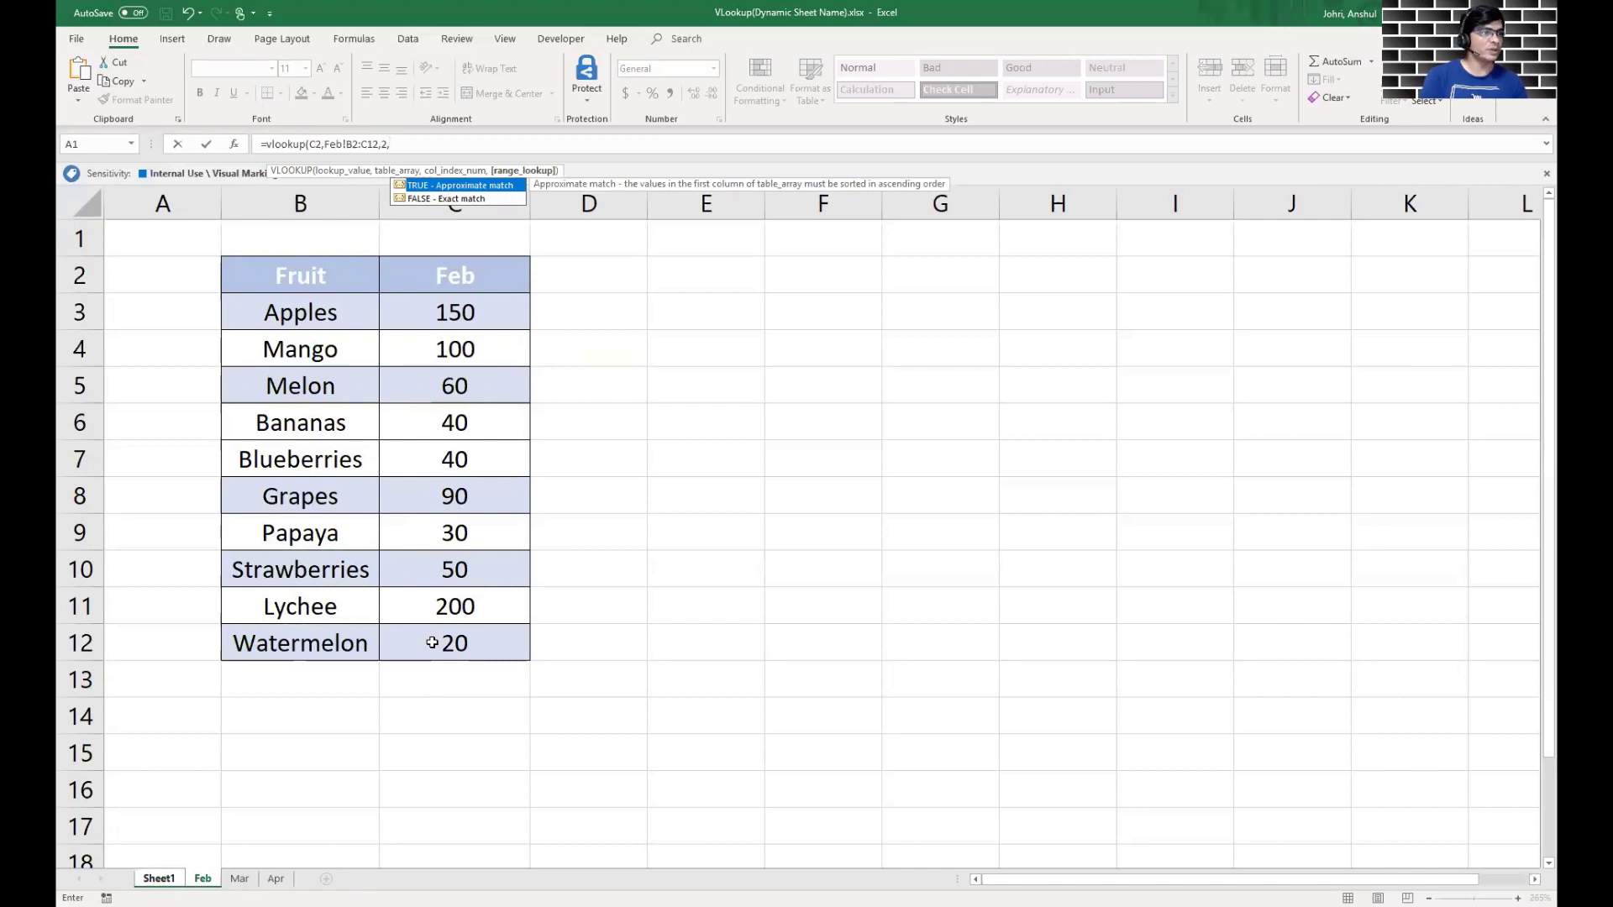
type("0")
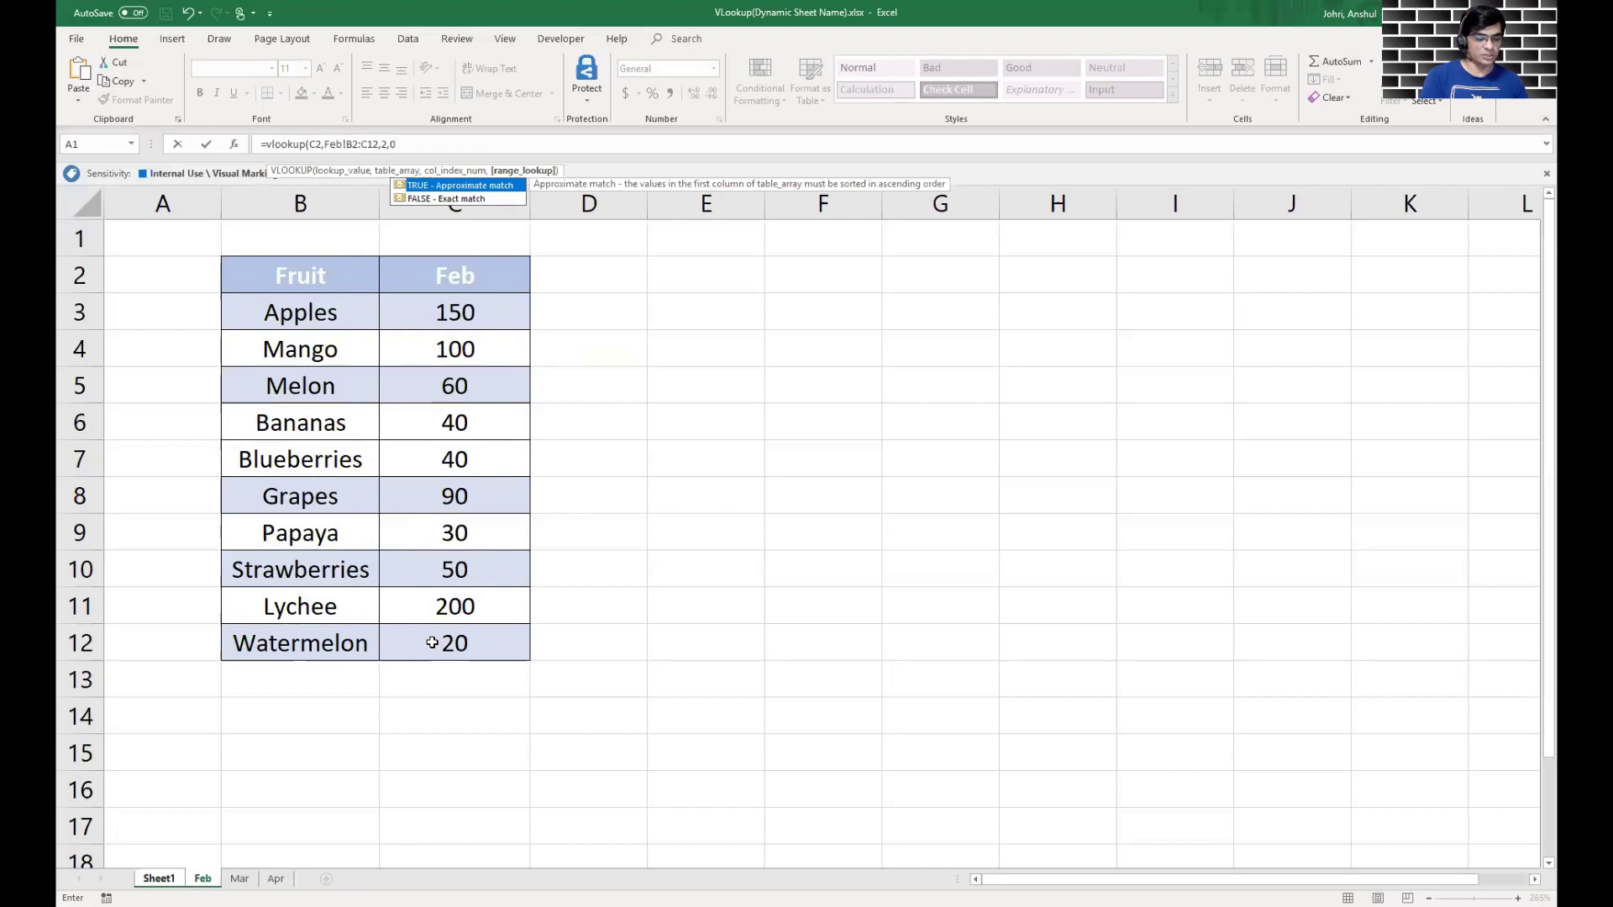
type(")")
key("Return")
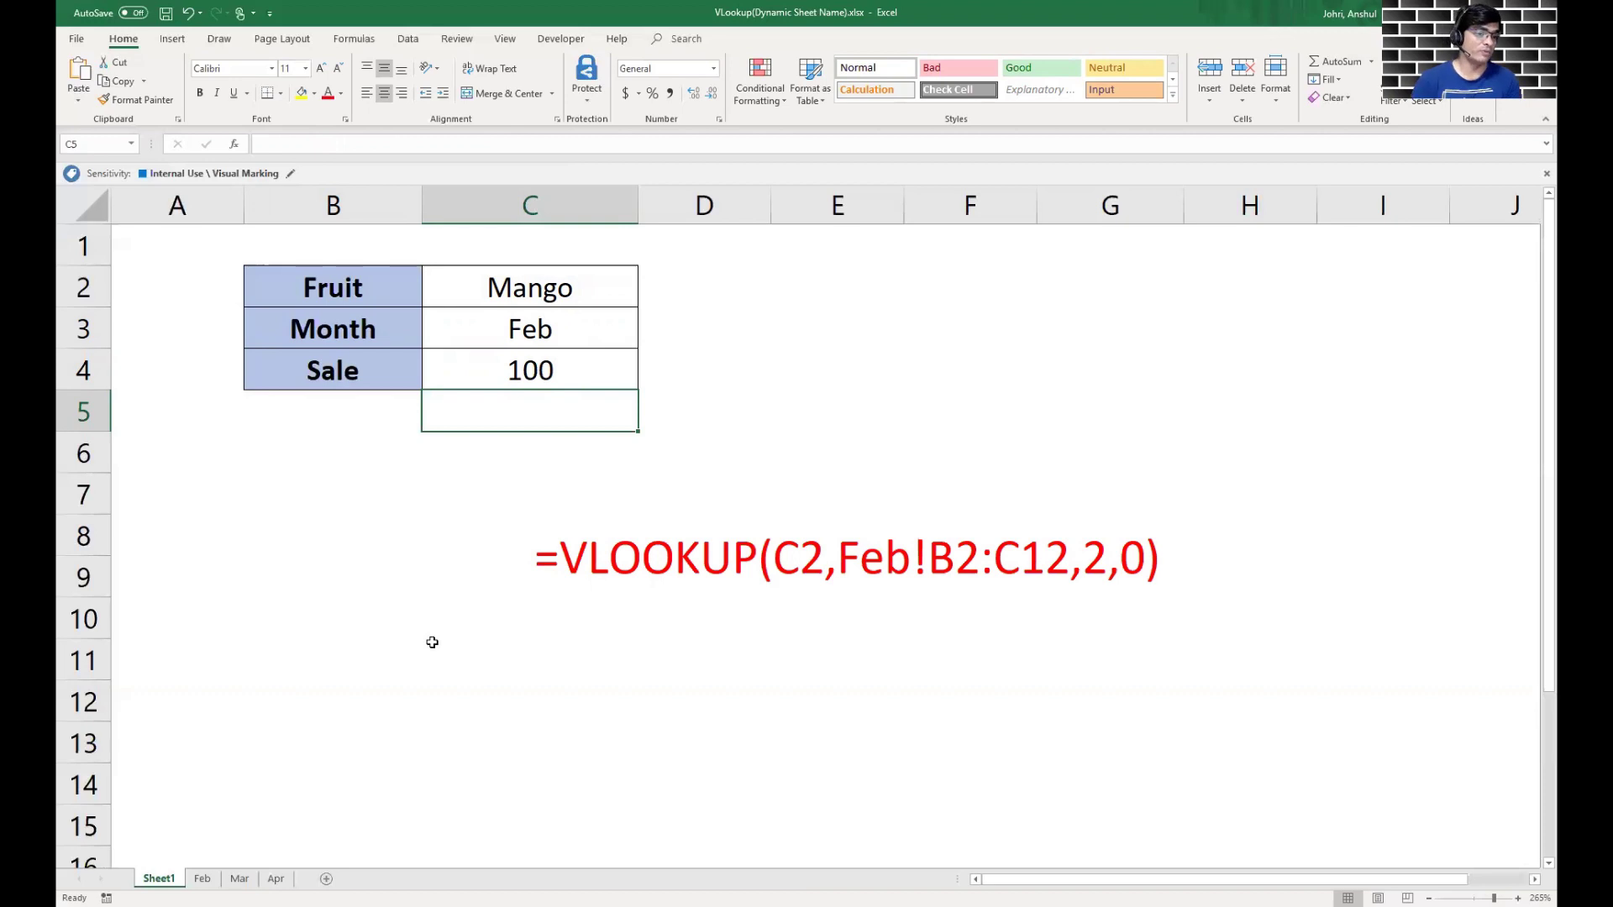
- Repoint C4's VLOOKUP from Feb!B2:C12 to Mar!B2:C12 so it shows 150
left_click(535, 352)
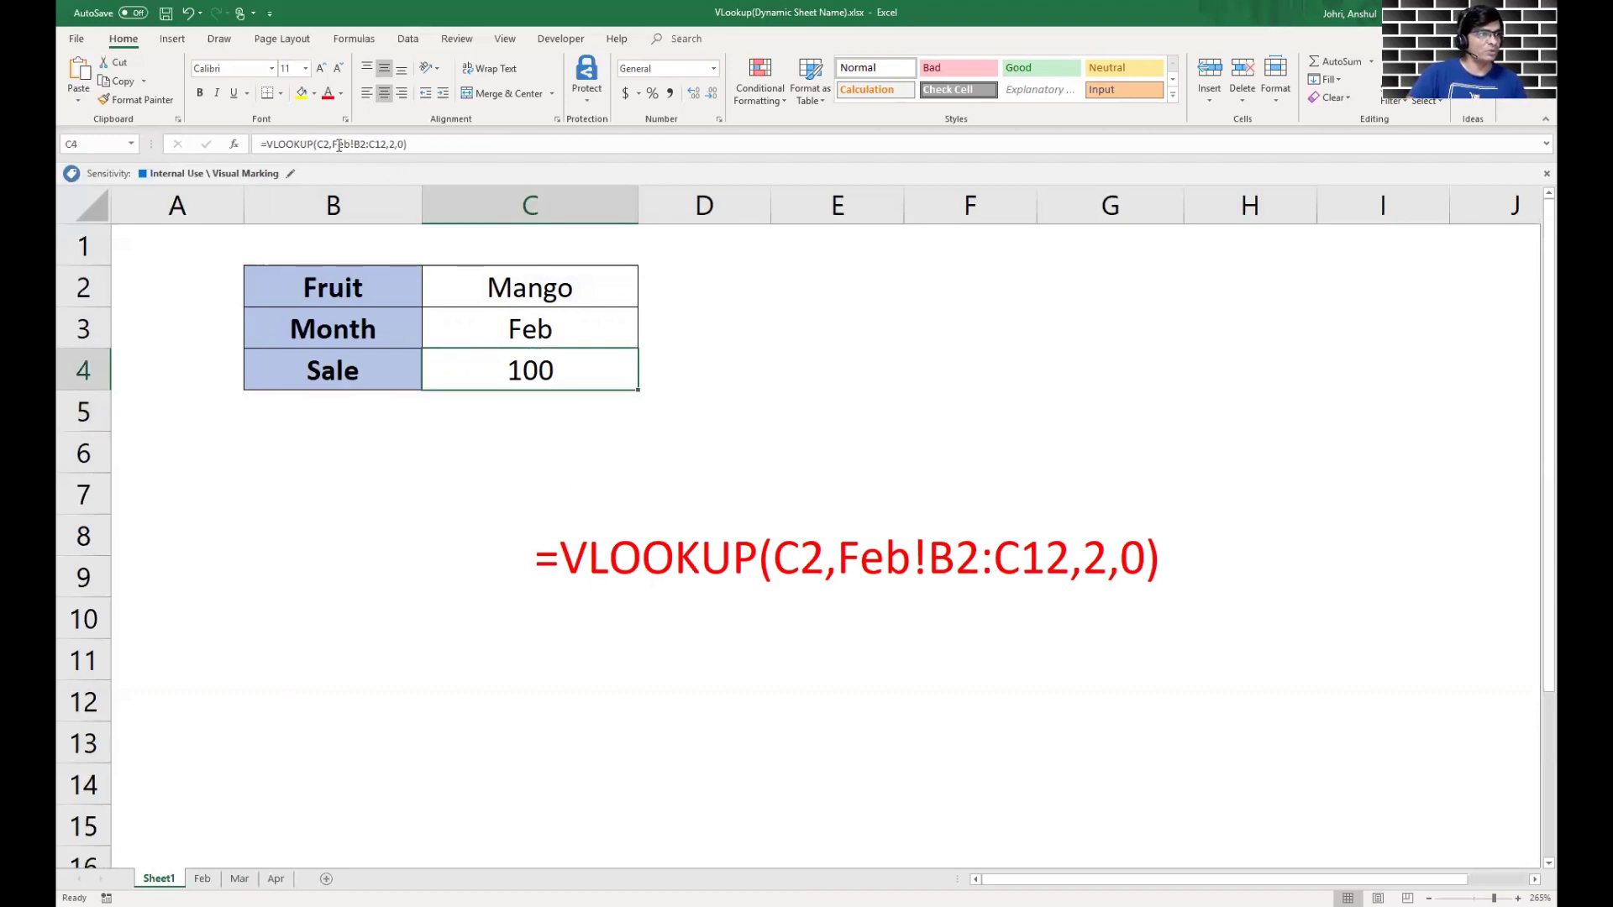
left_click_drag(332, 145, 407, 144)
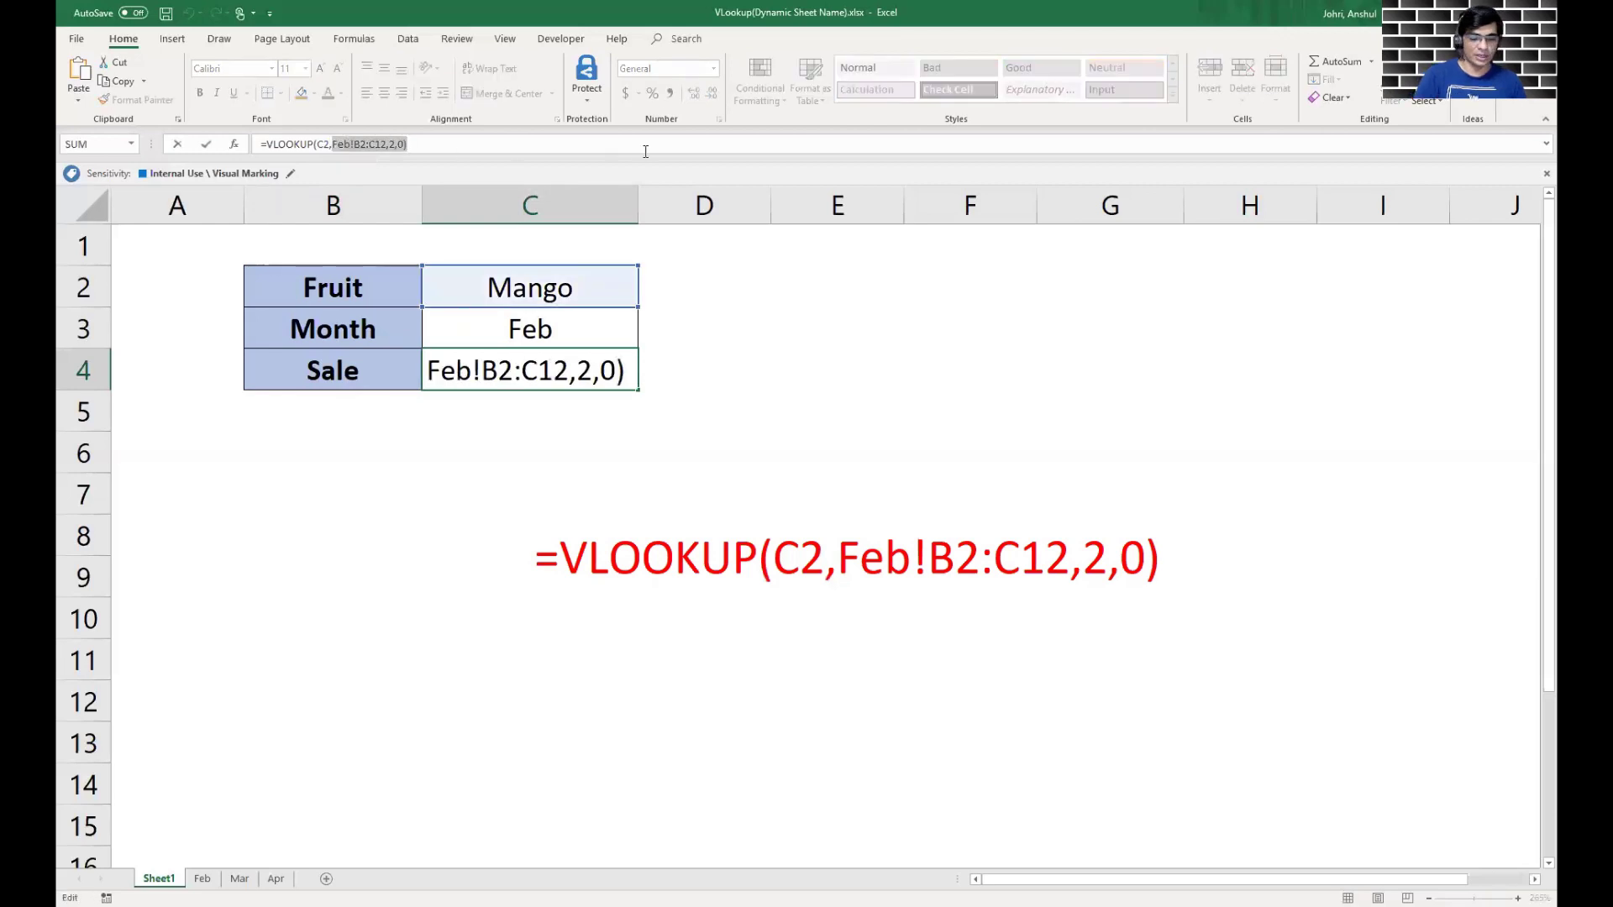
key("BackSpace")
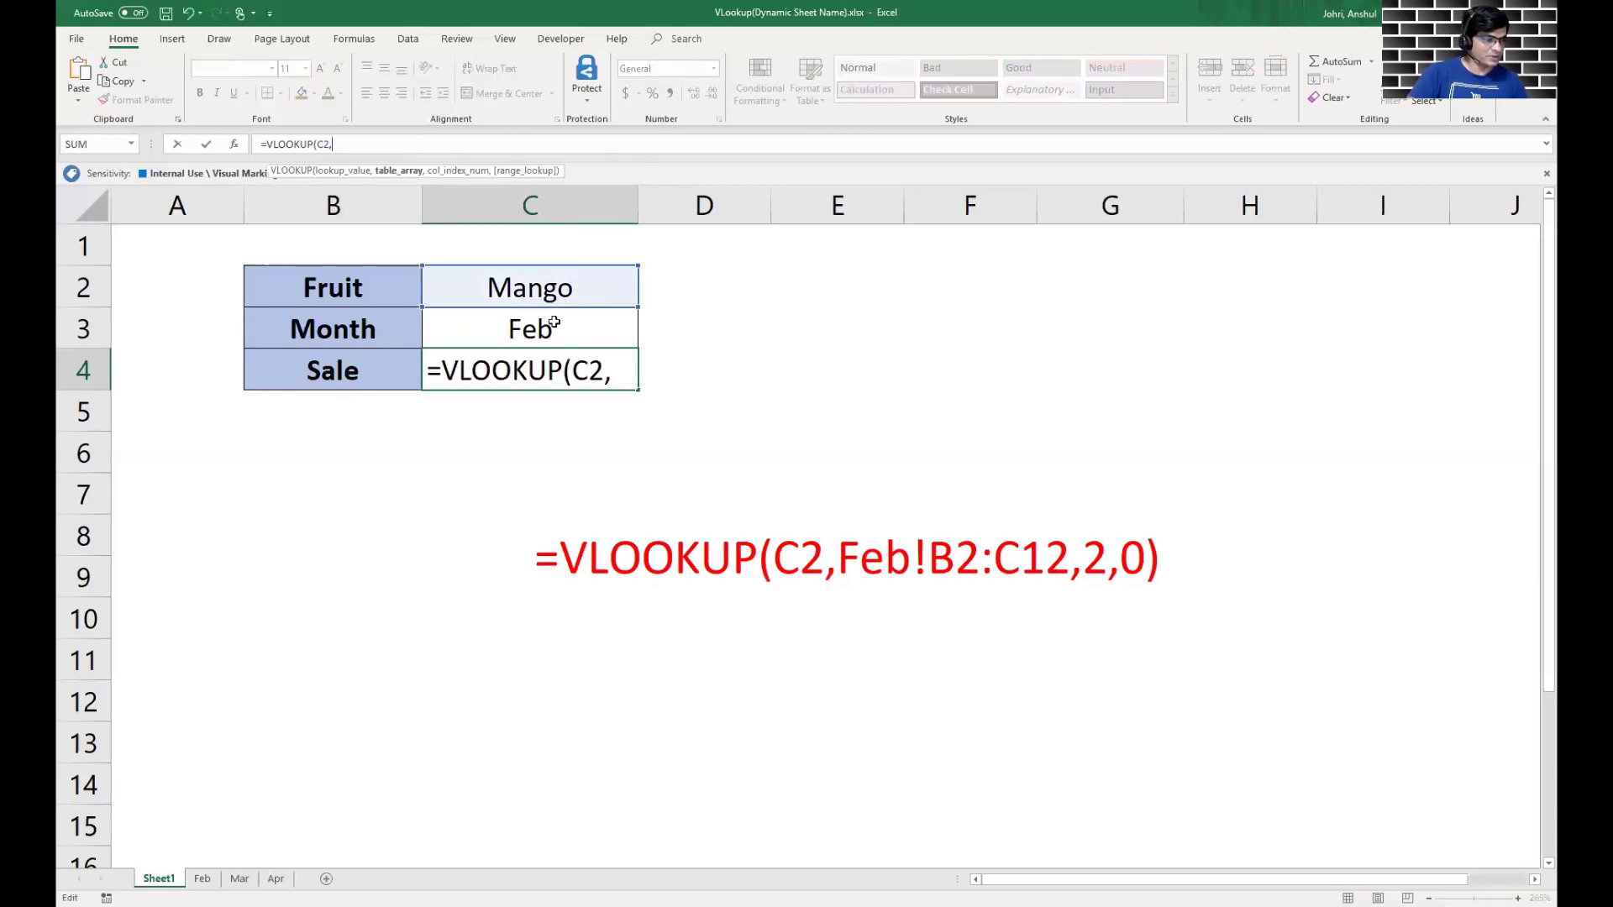
left_click(239, 878)
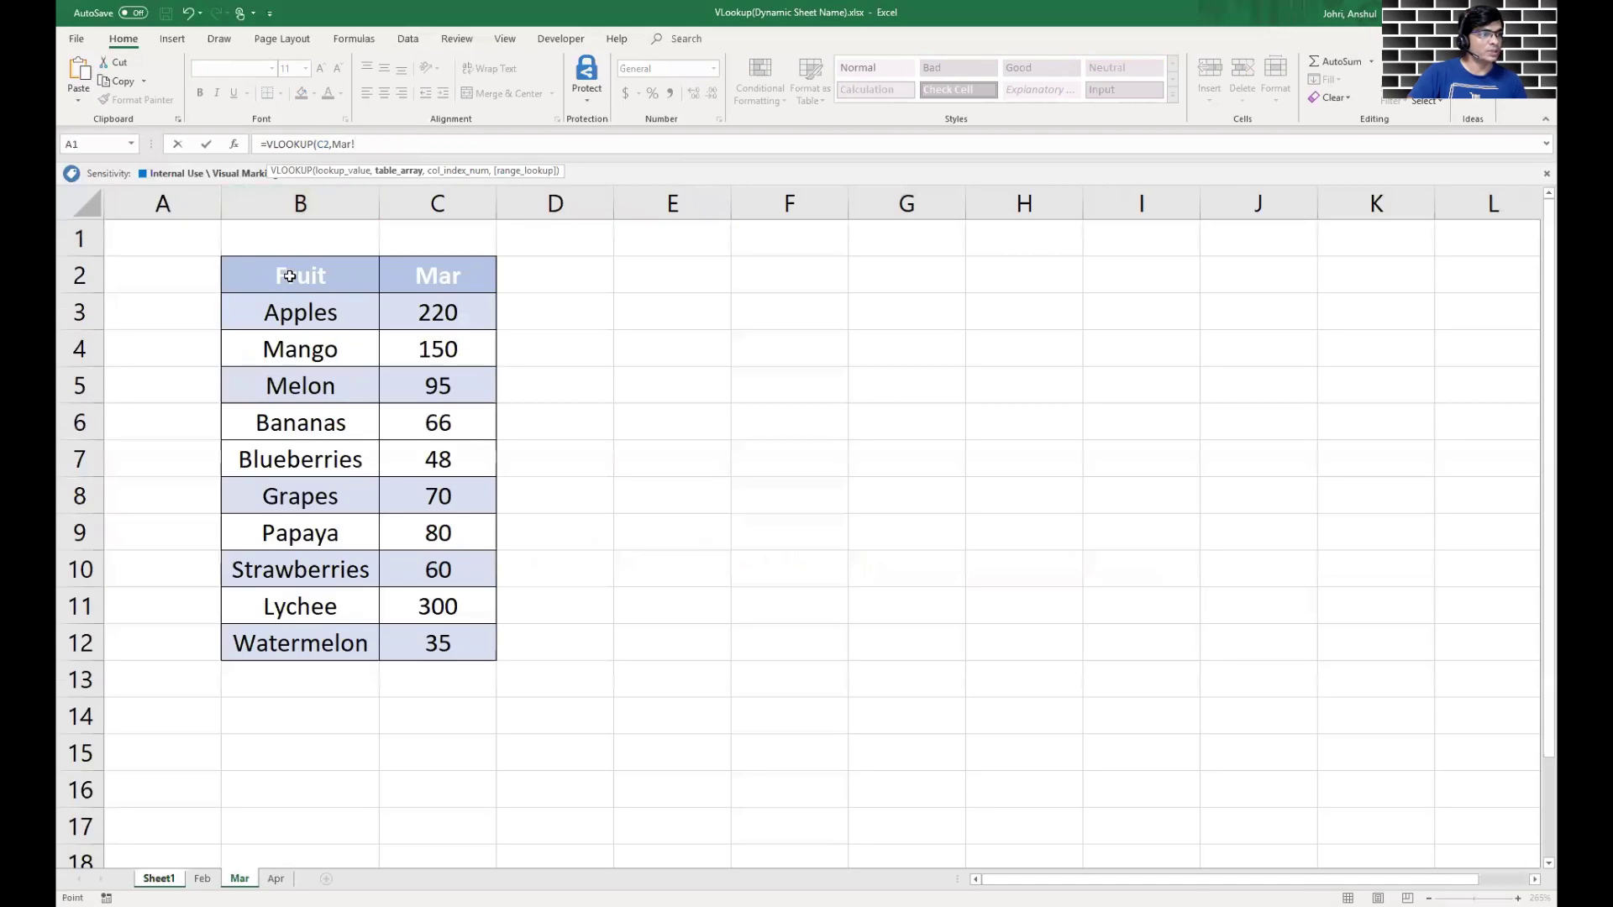
mouse_move(269, 278)
left_mouse_down()
mouse_move(446, 494)
mouse_move(439, 642)
left_mouse_up()
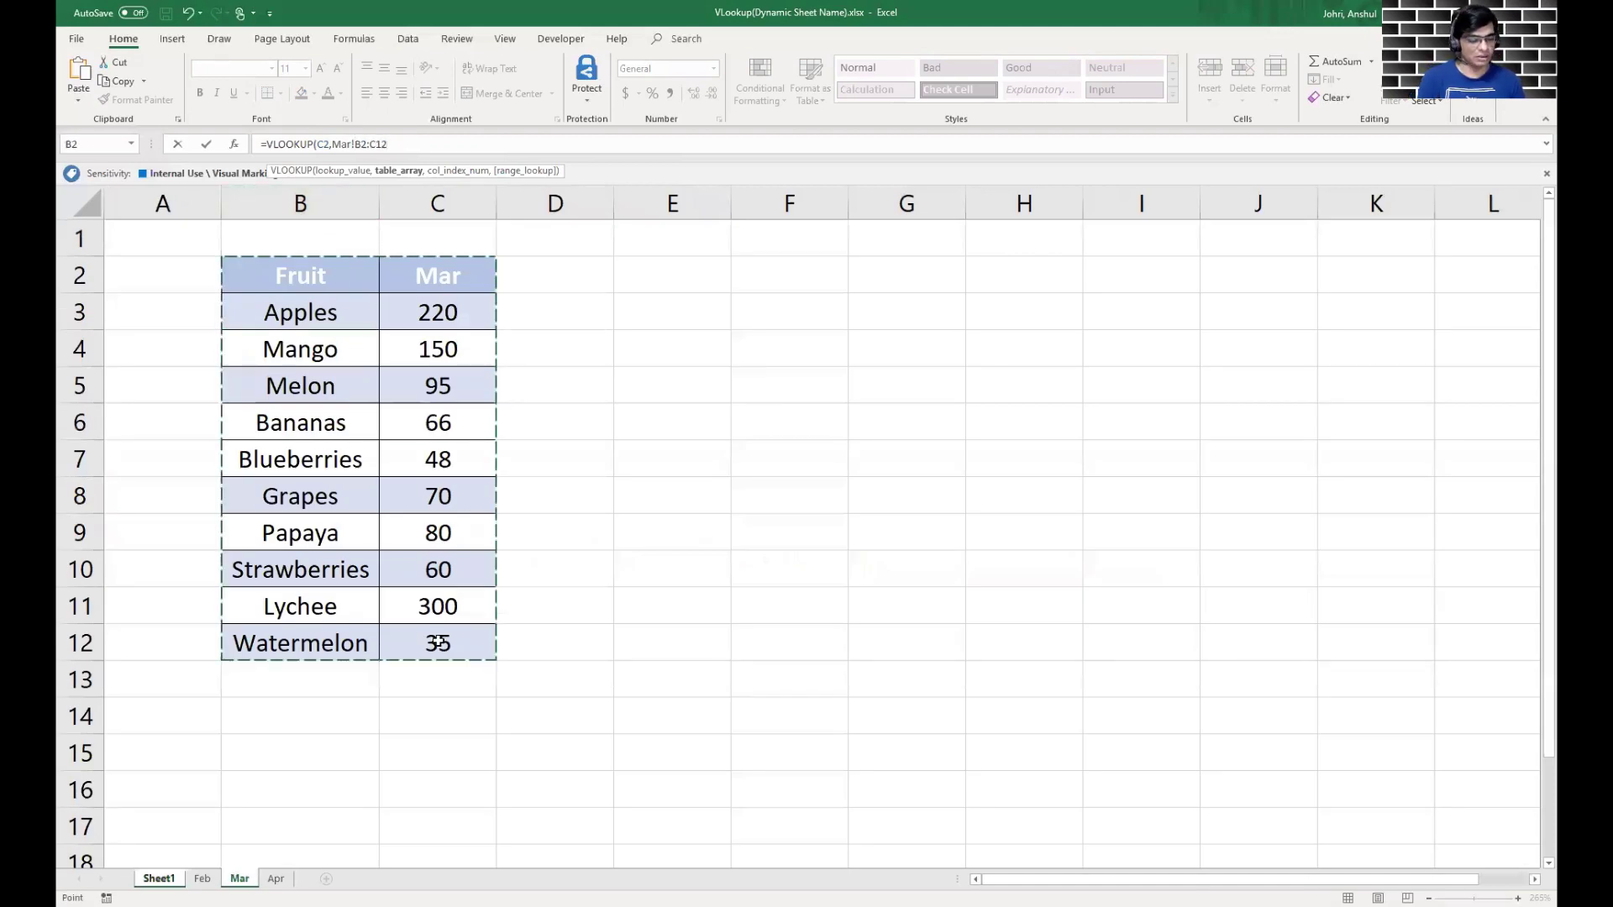
type(",2,0)")
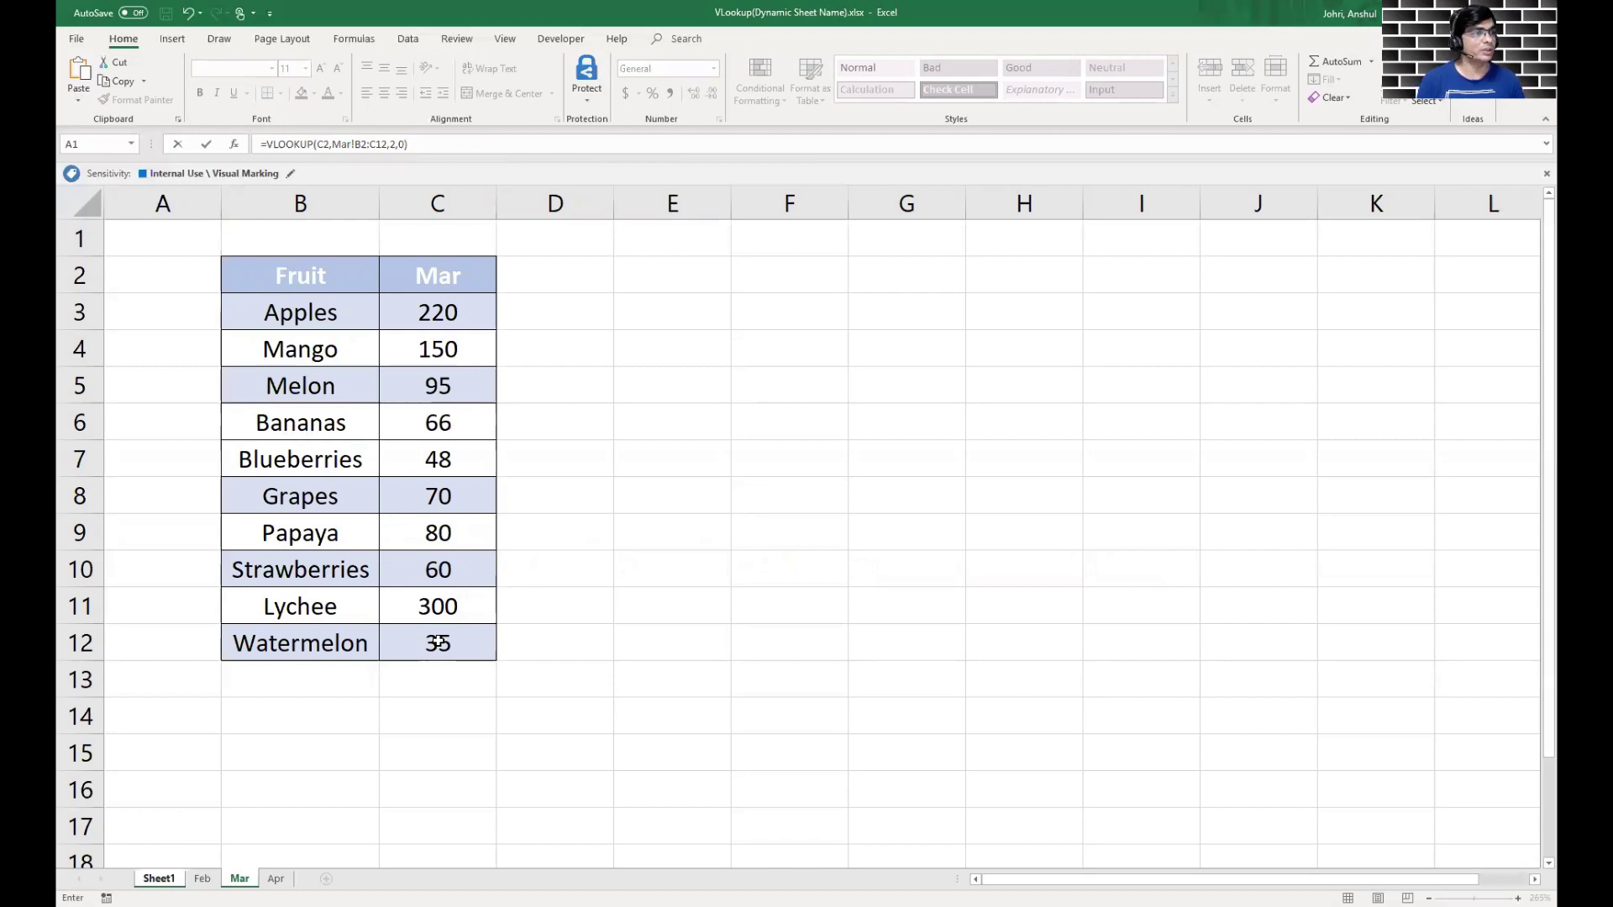
key("Return")
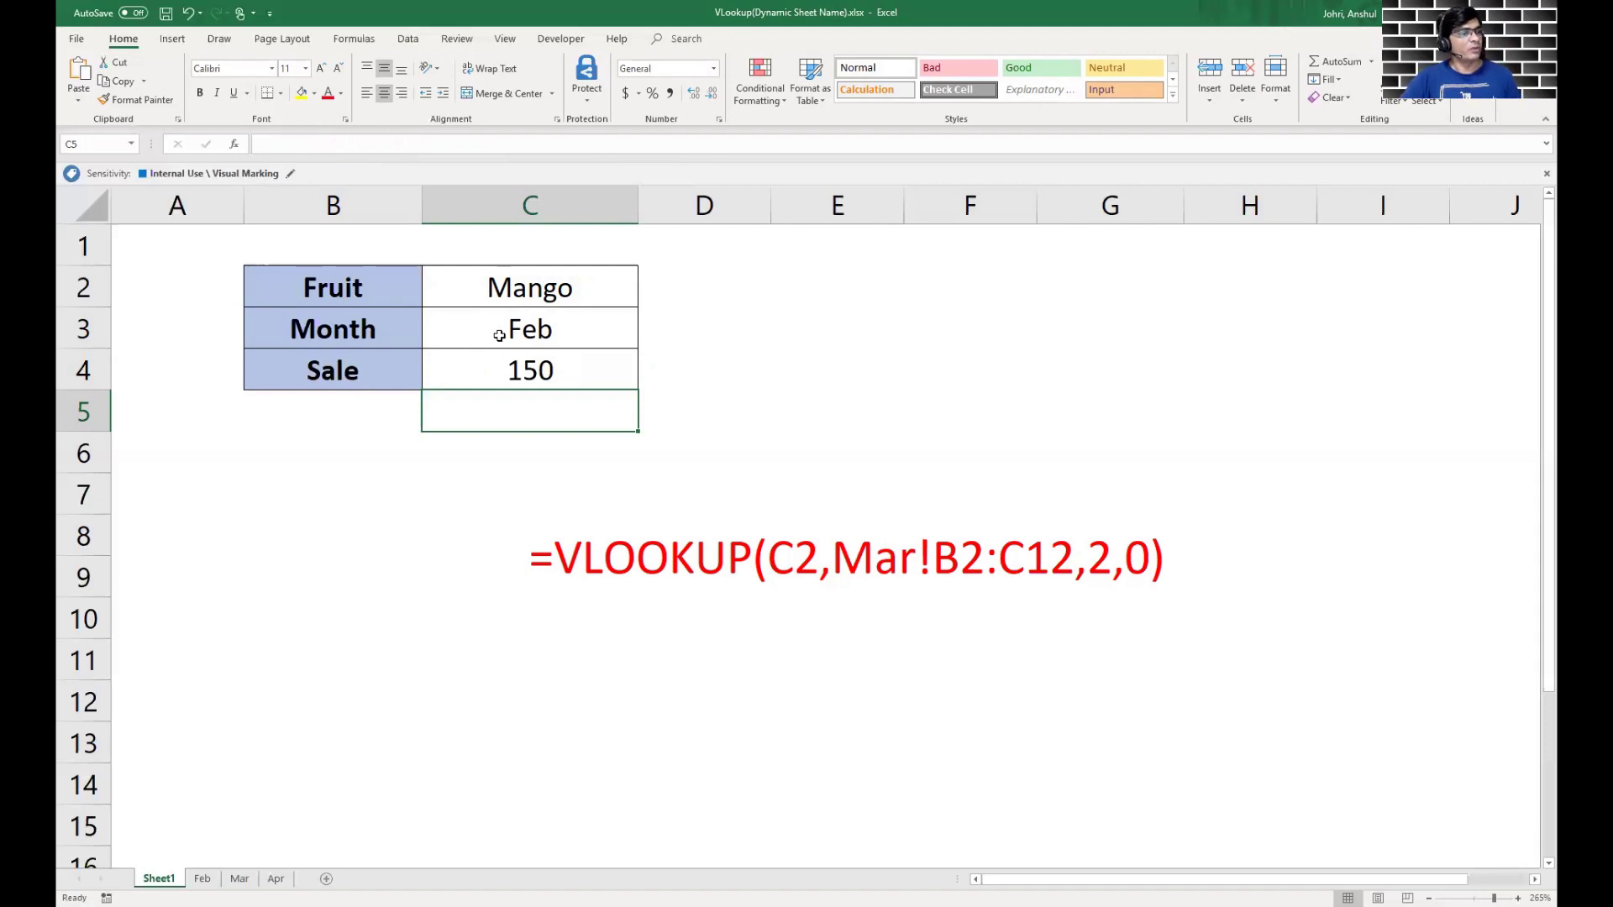
left_click(829, 568)
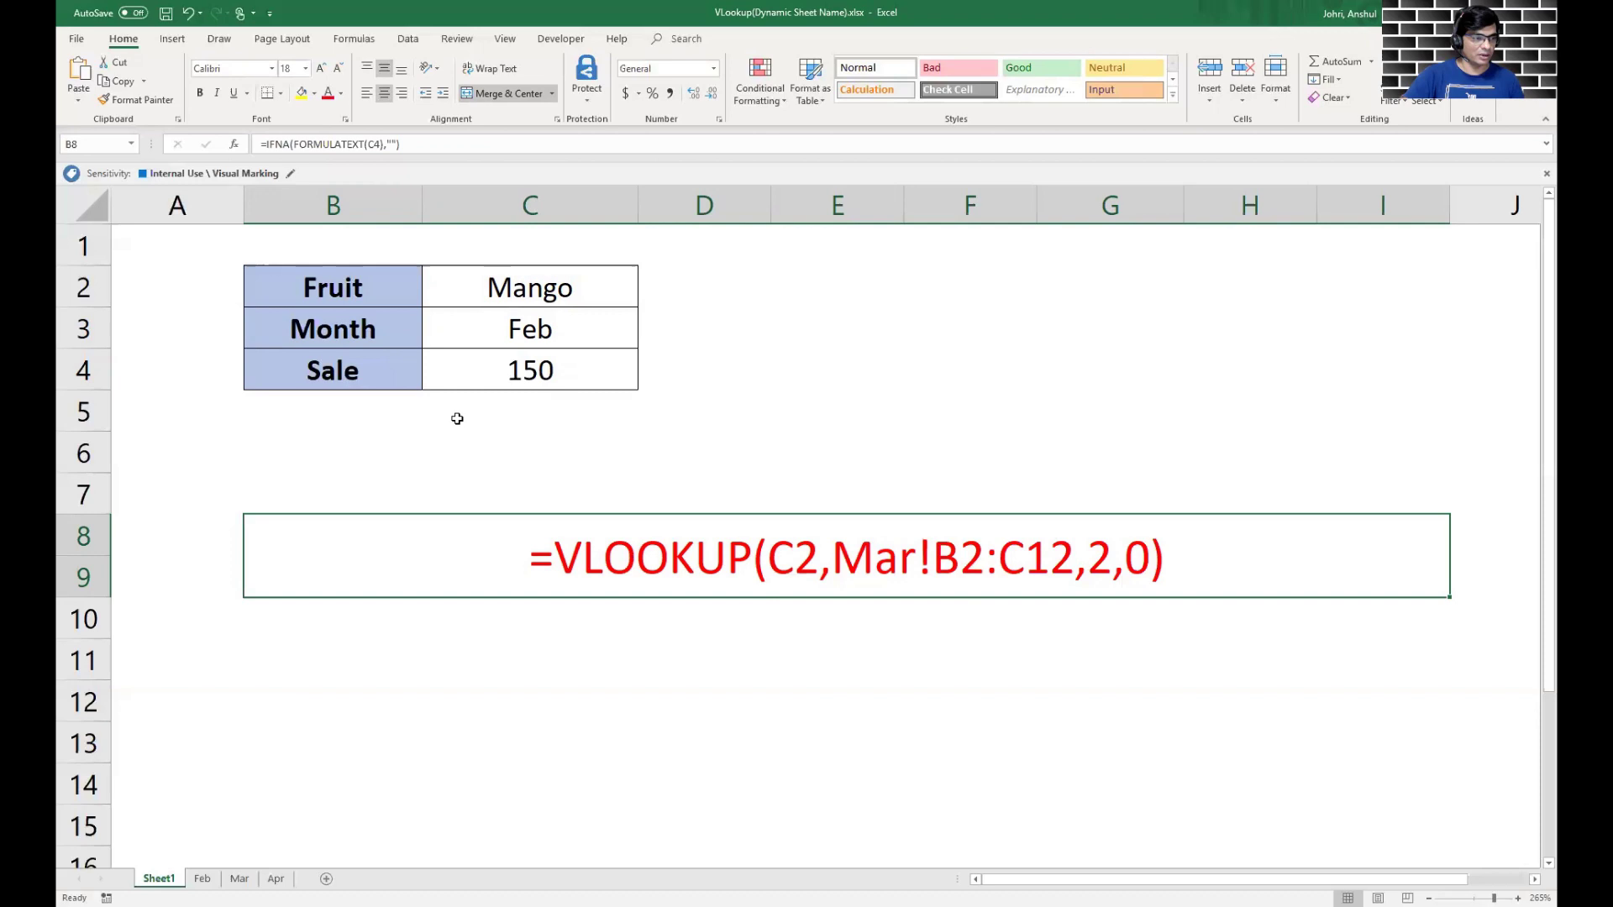
left_click(481, 367)
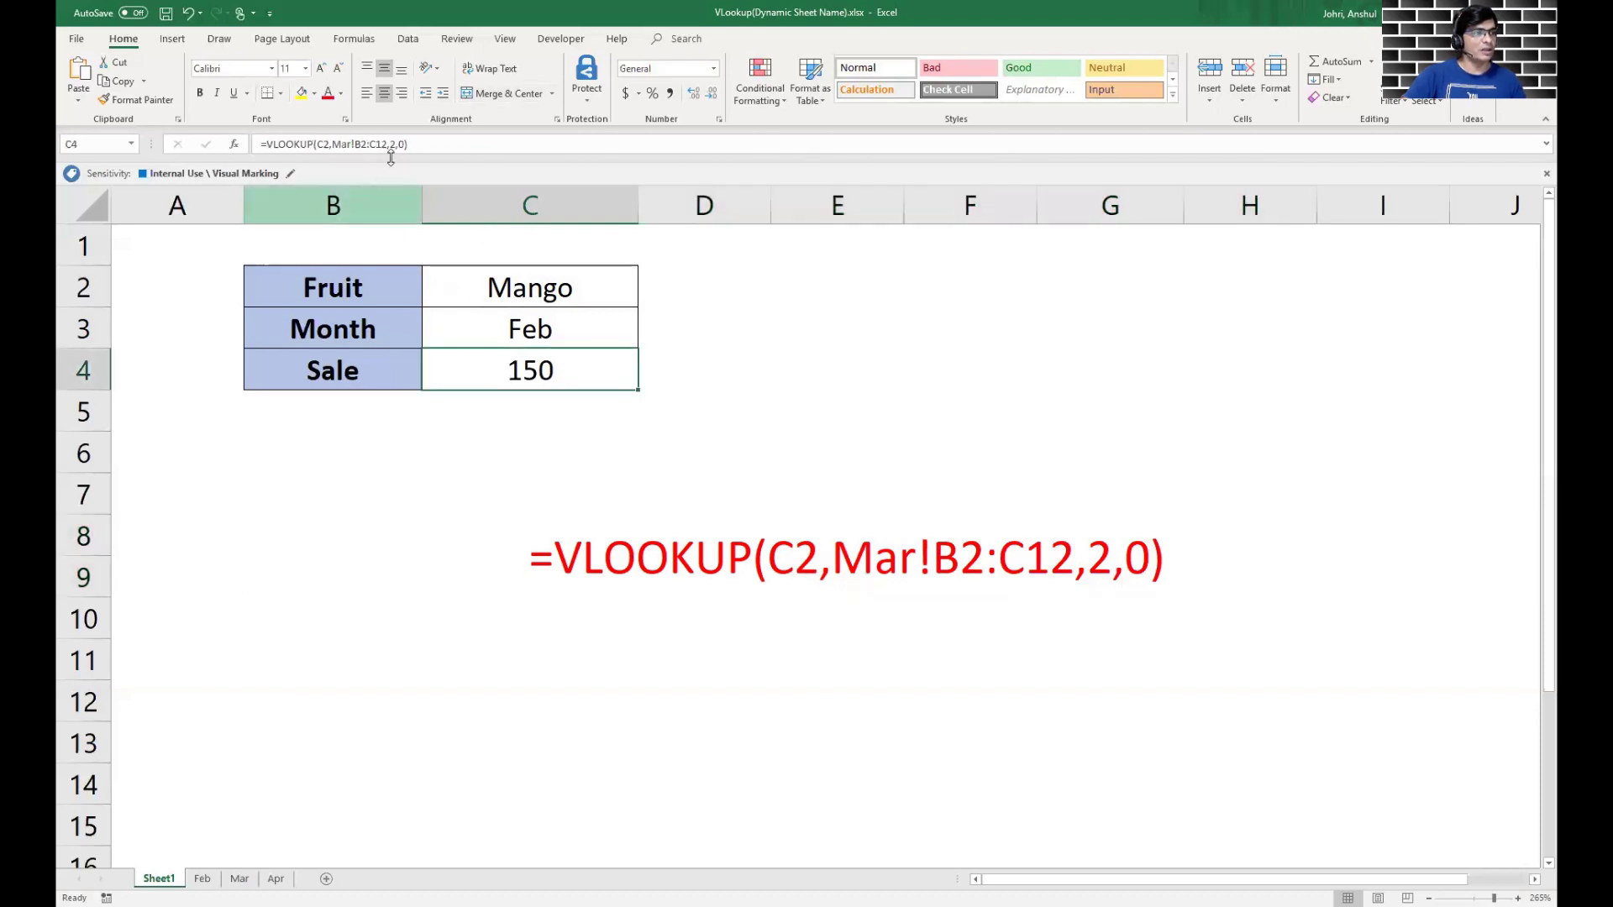
- Restart C4 as =Vlookup(C2,indirect(C3&"!" so the month in C3 supplies the sheet name
left_click(431, 145)
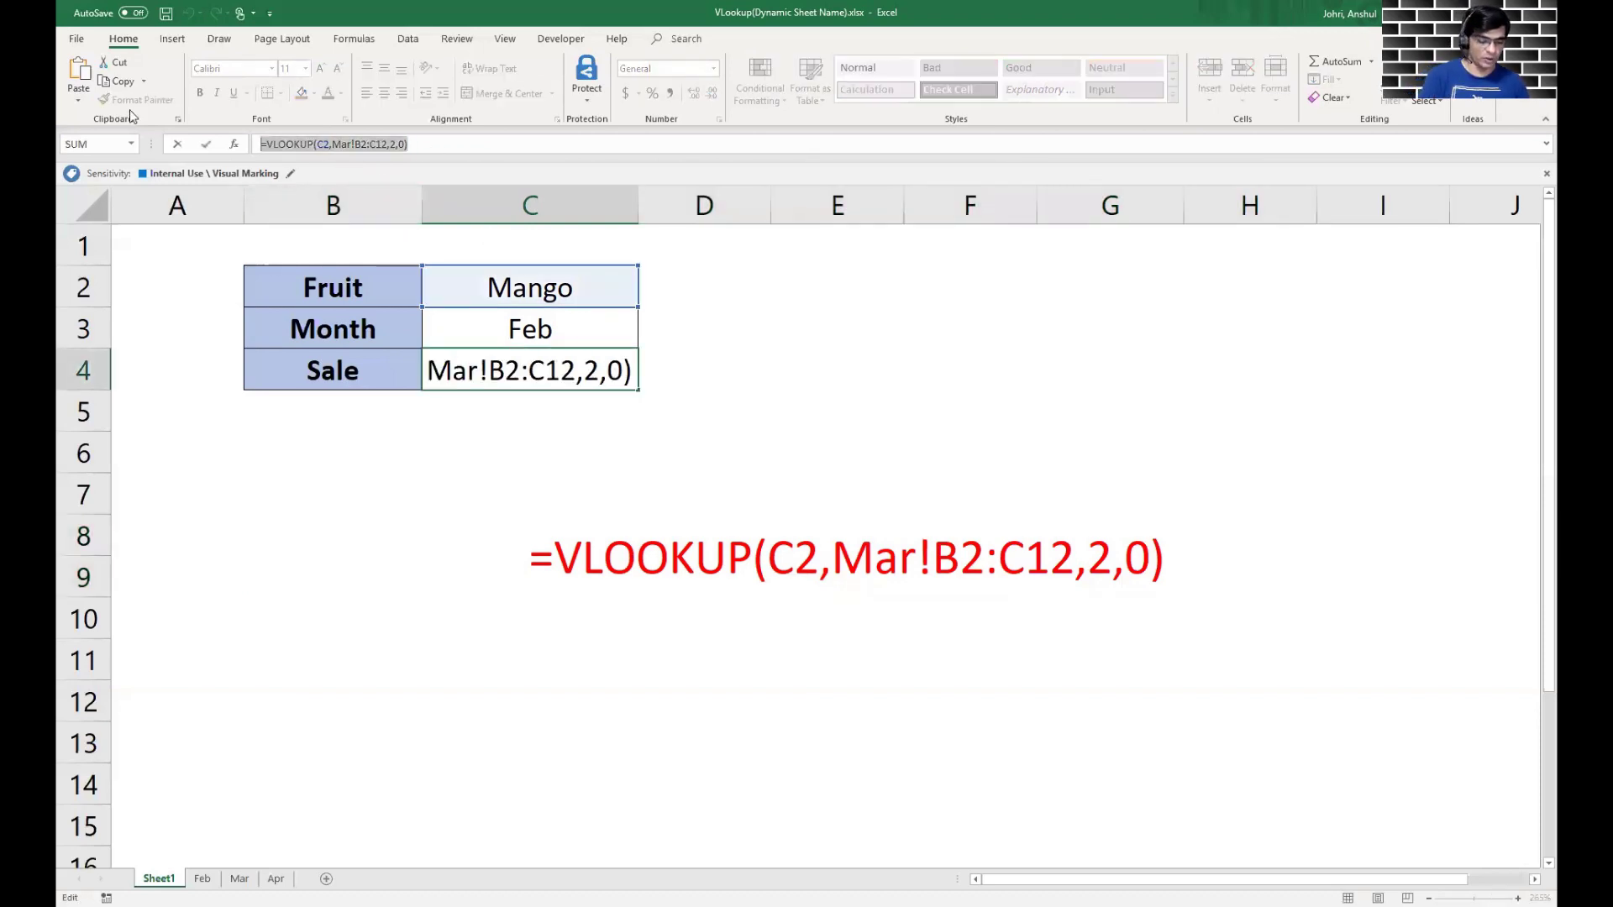
key("Escape")
type("=Vlookup(")
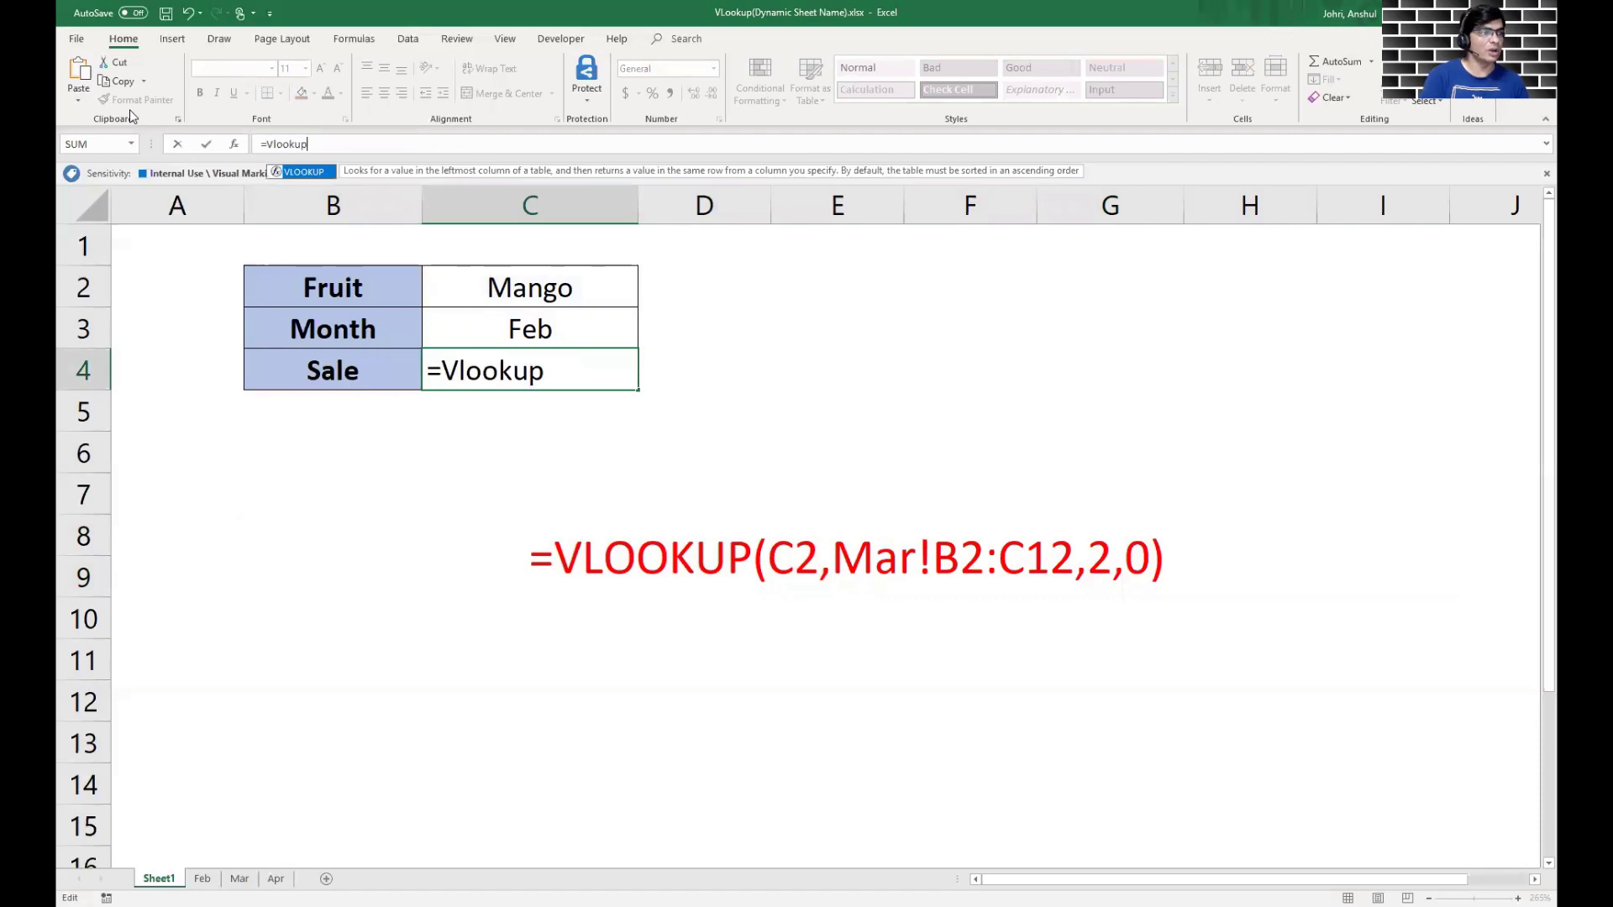
left_click(561, 286)
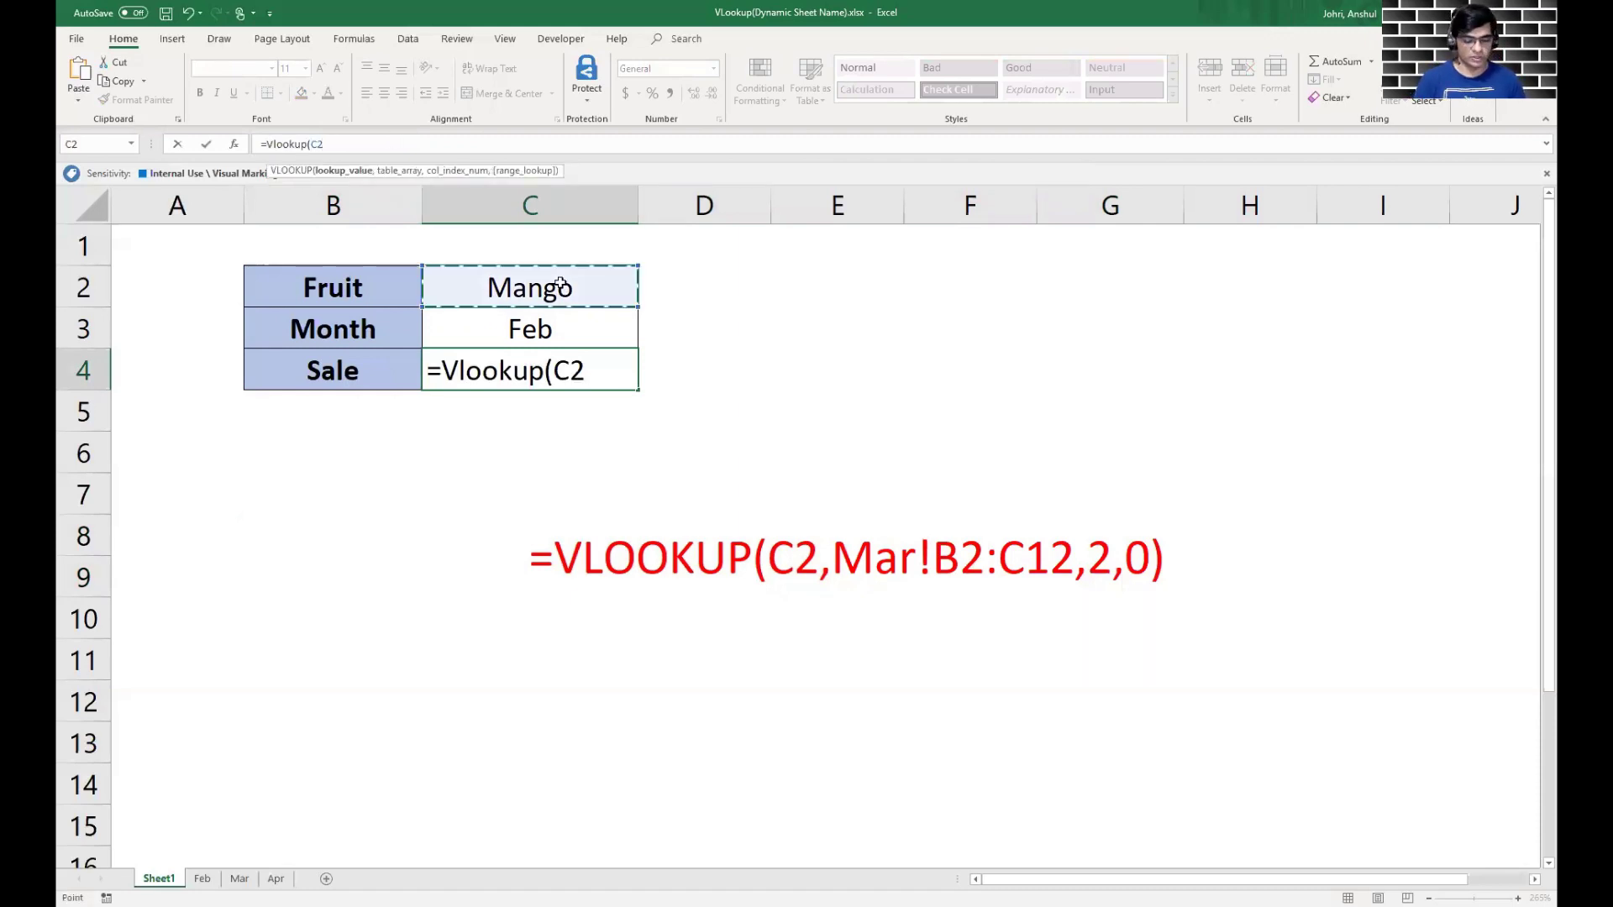
type(",")
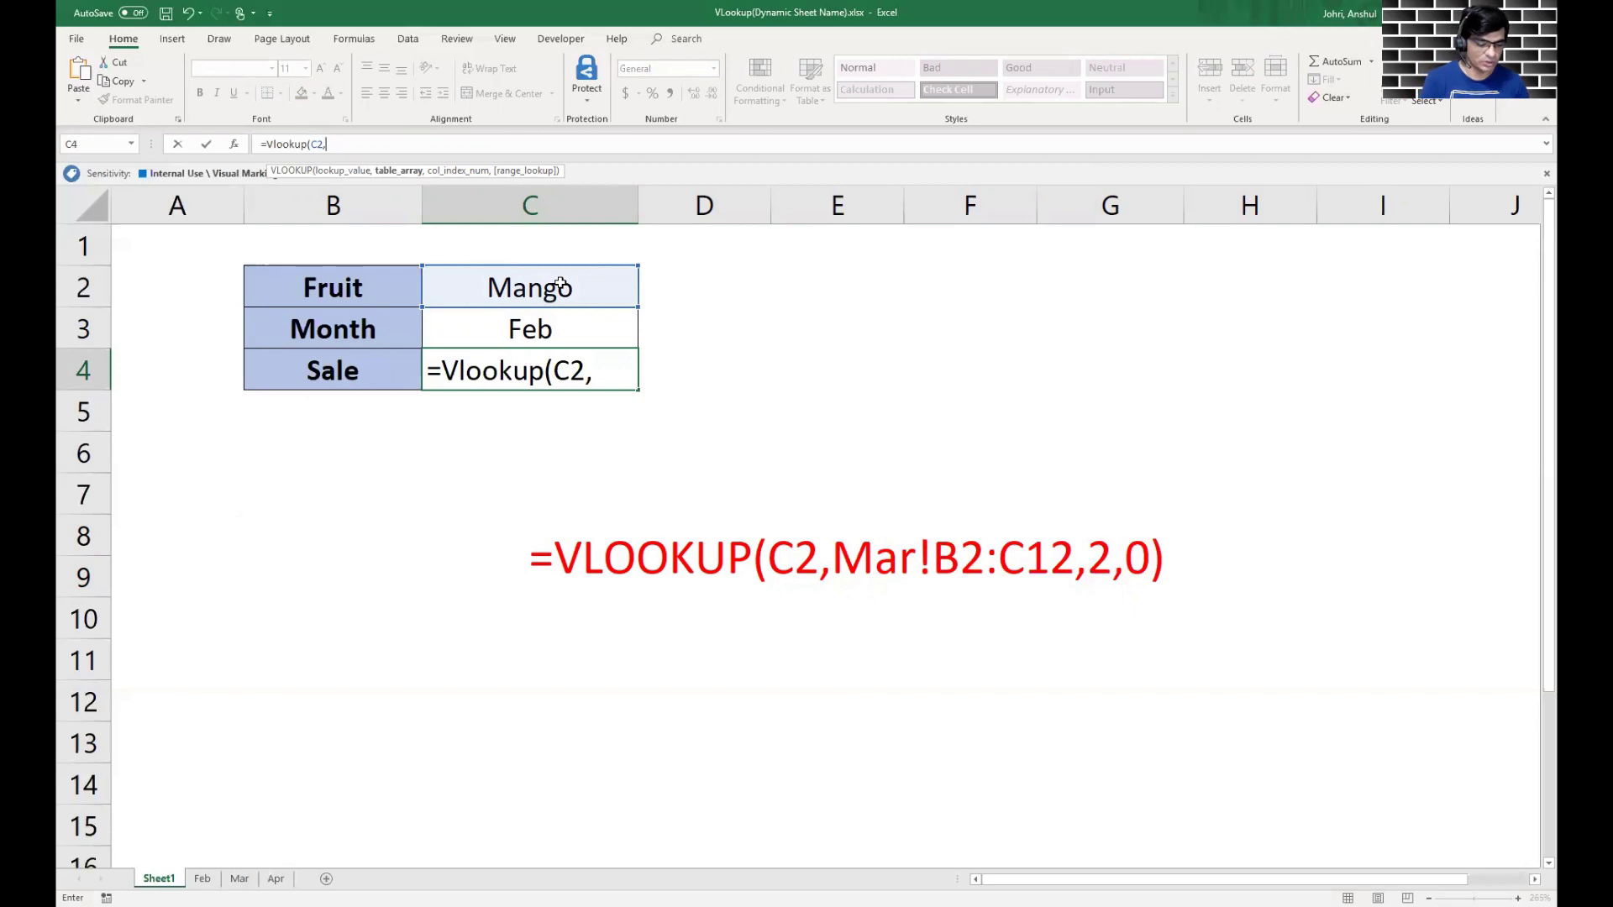
type("indirect")
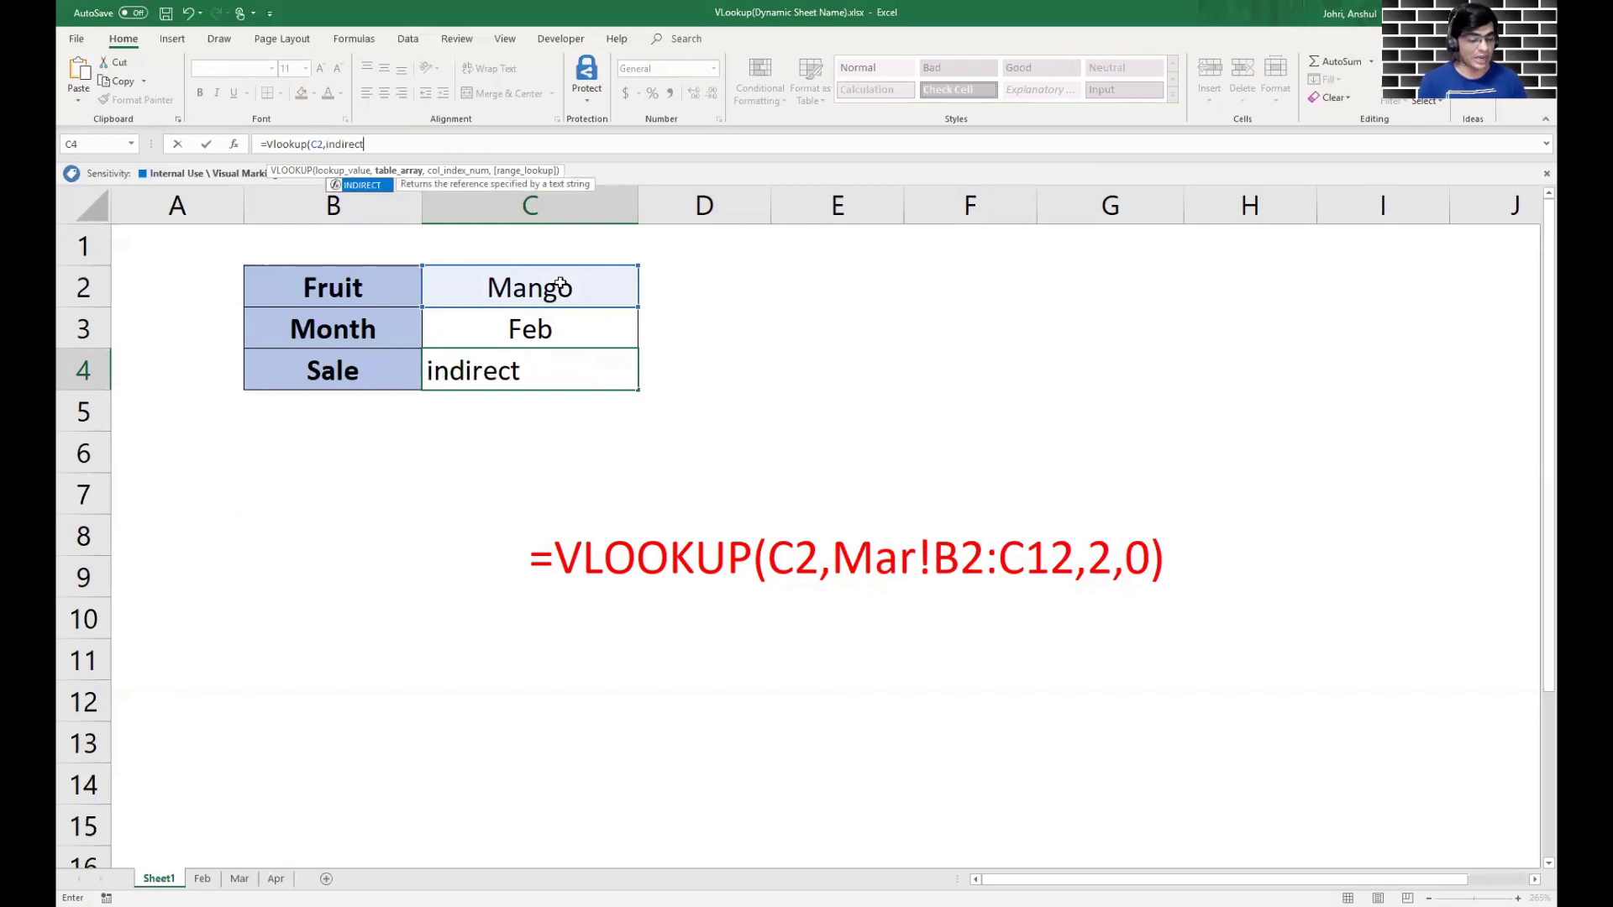
type("(")
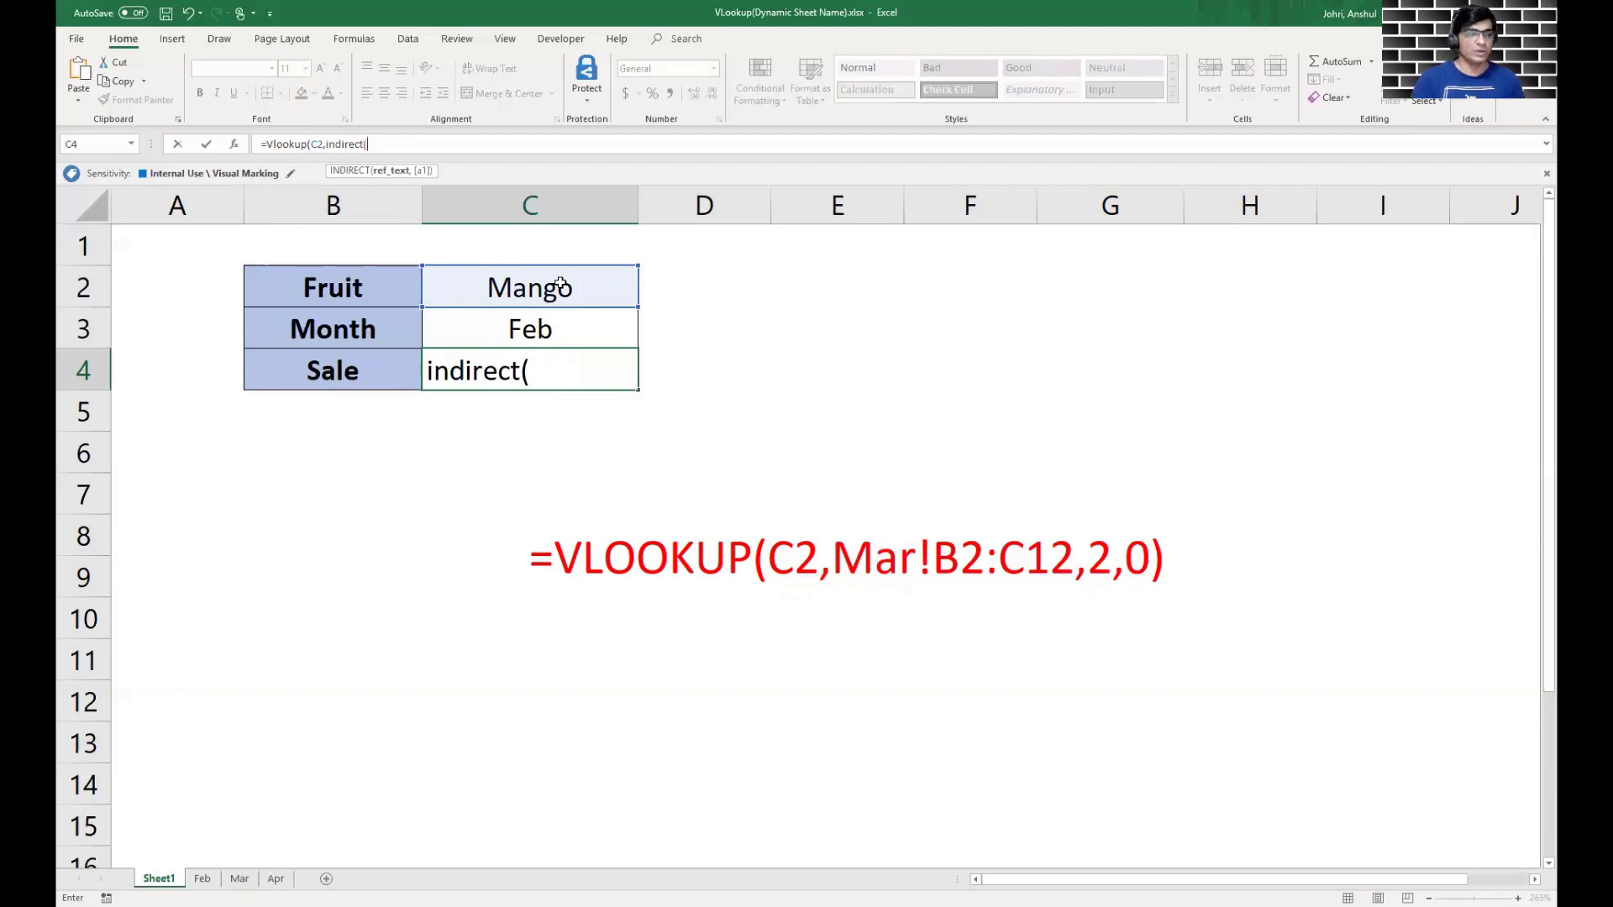
left_click(582, 327)
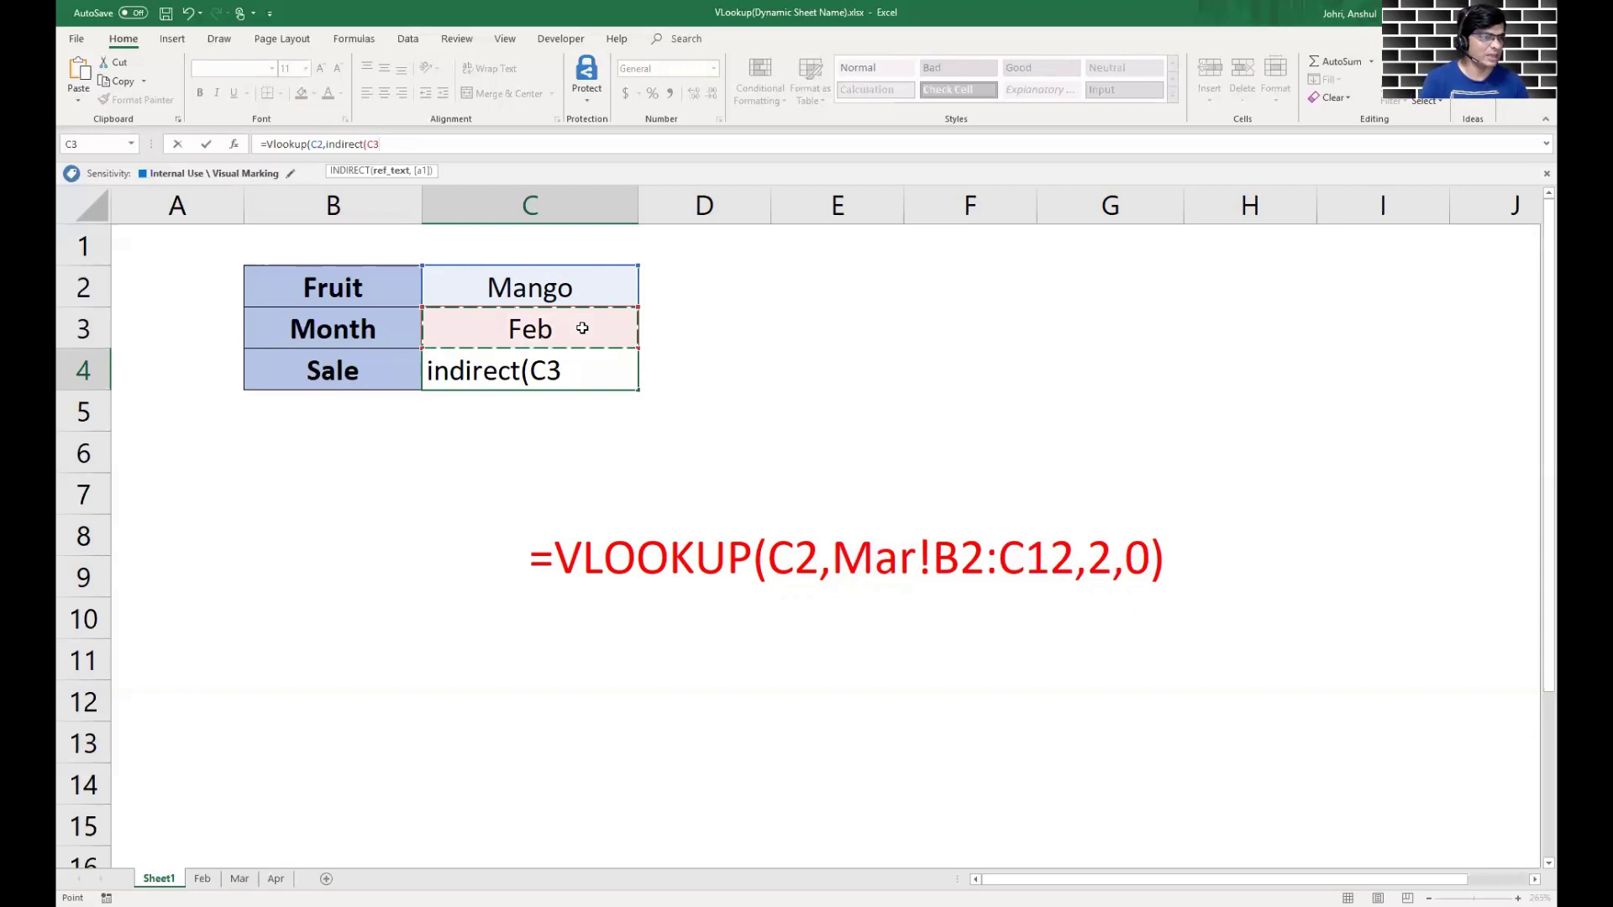
type("&")
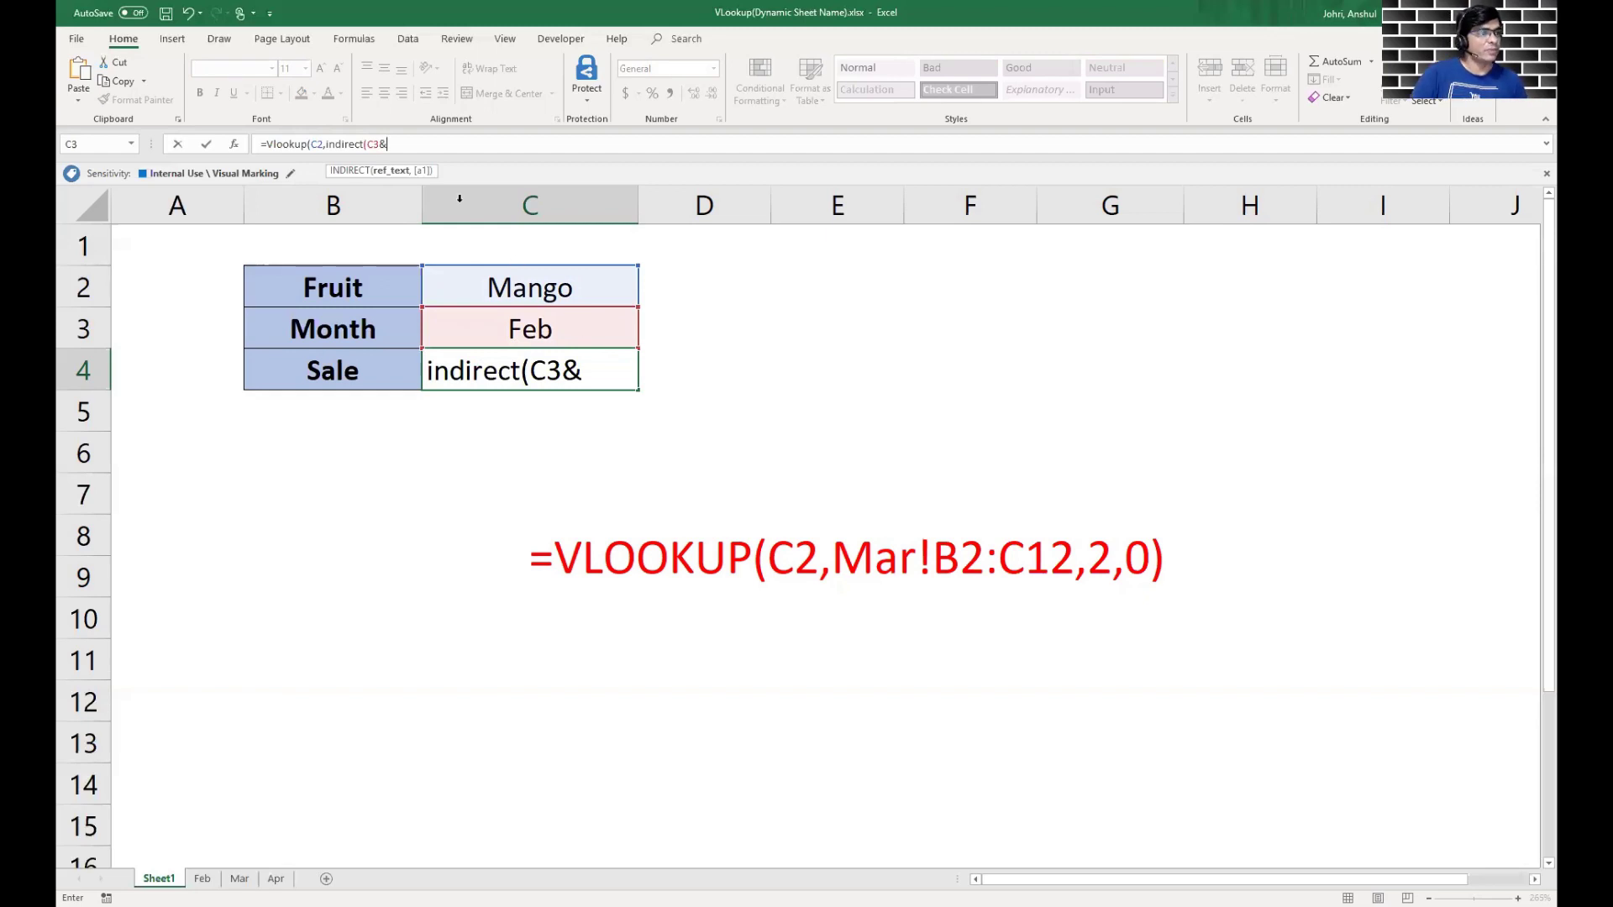
type("\"")
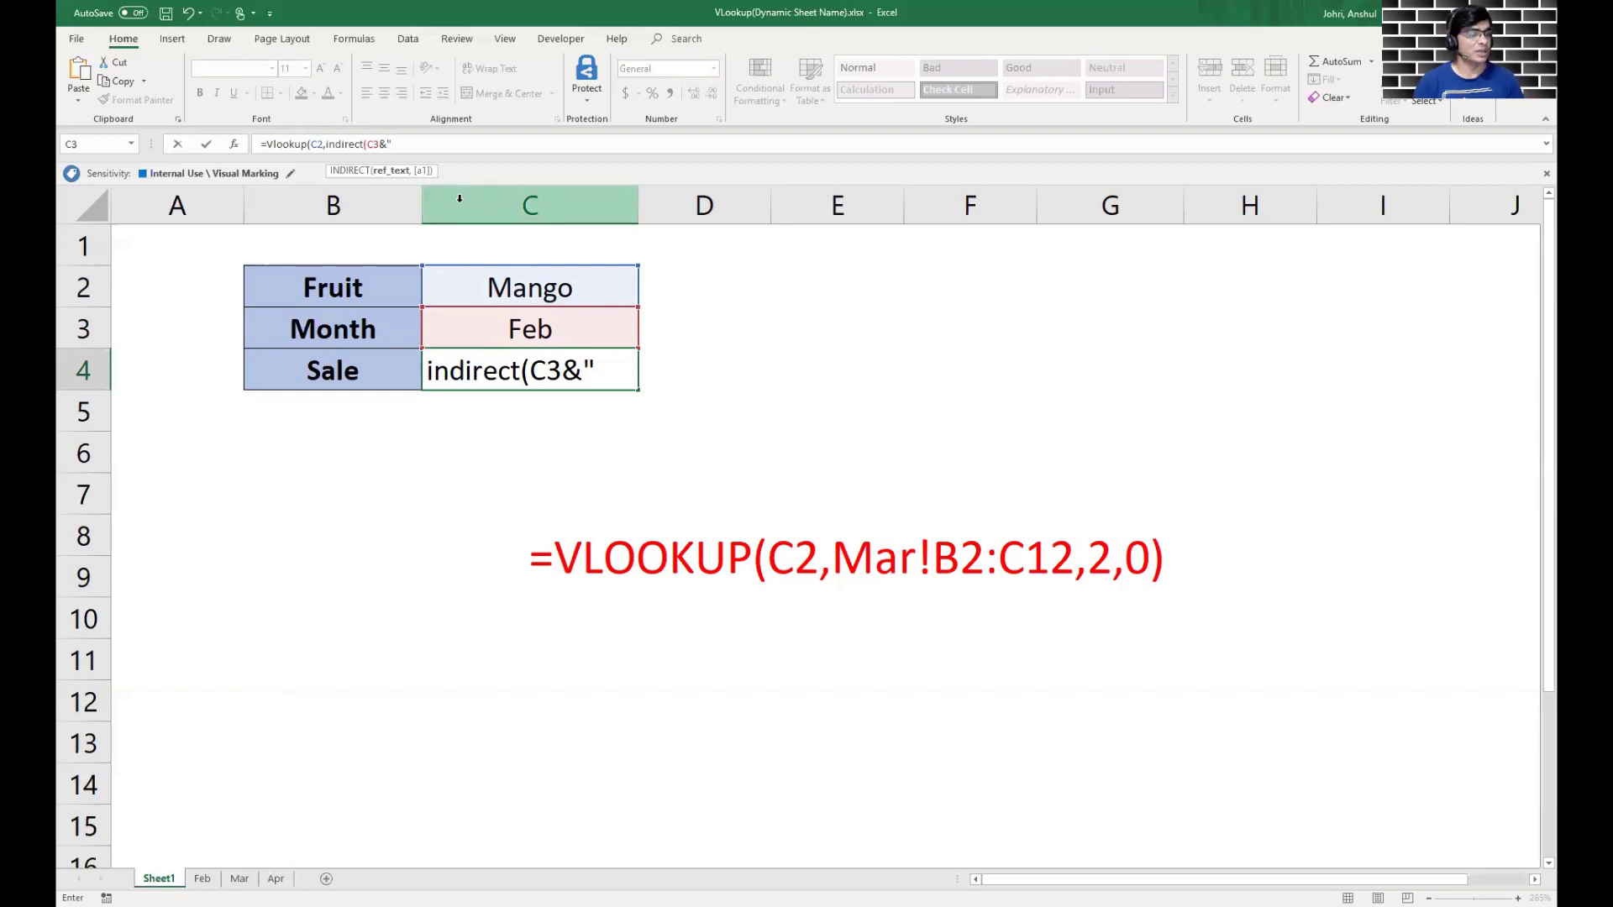
type("!")
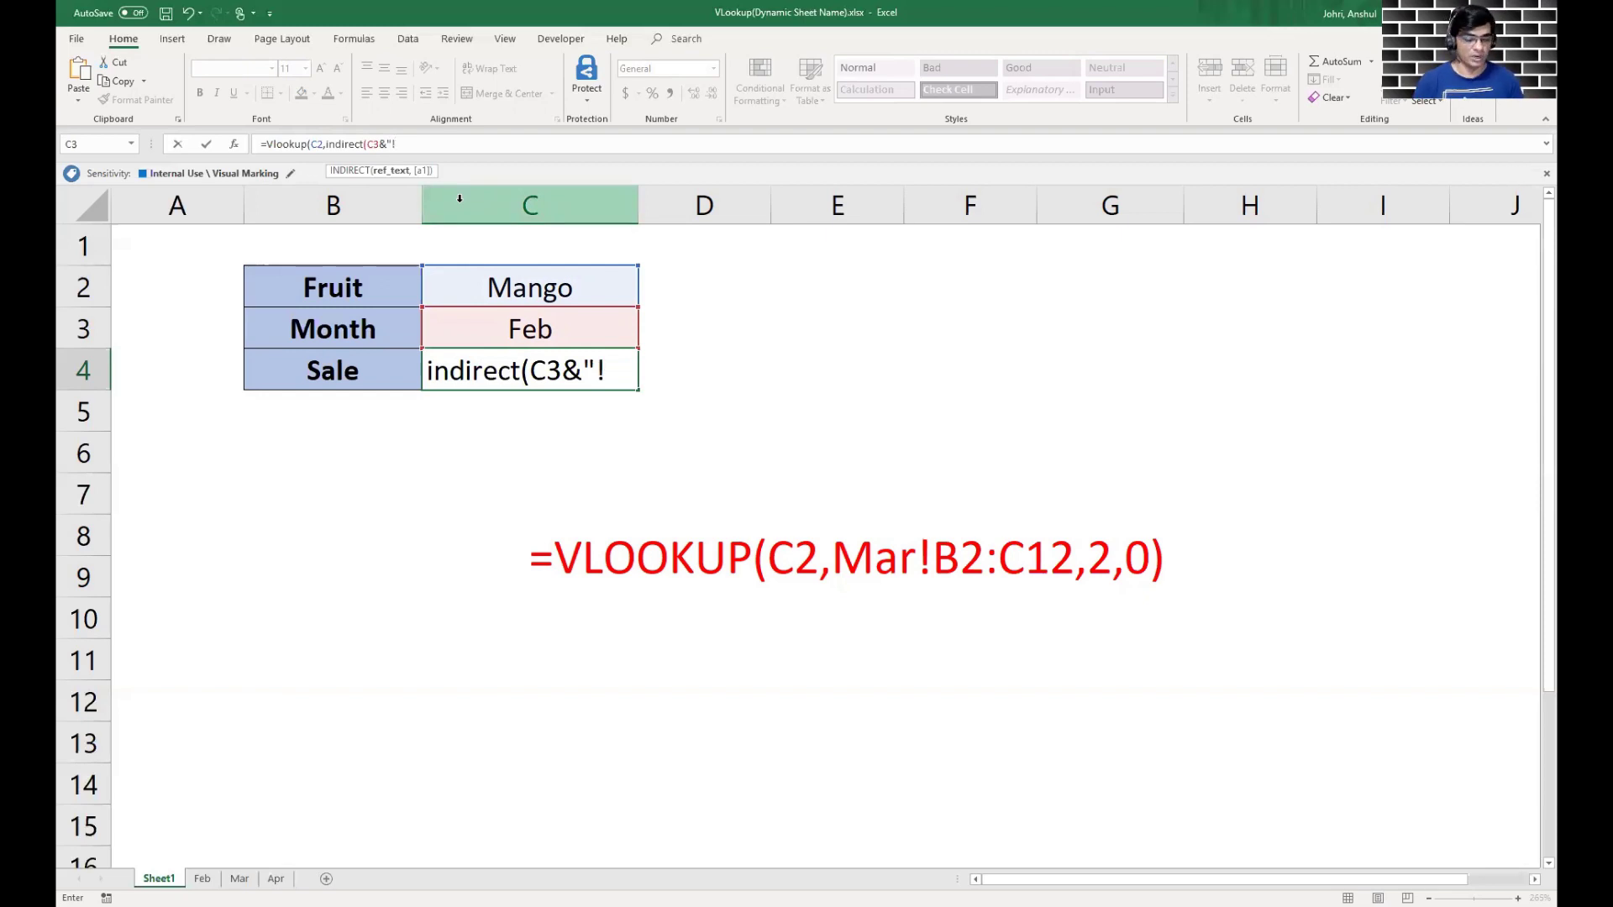
type("\"")
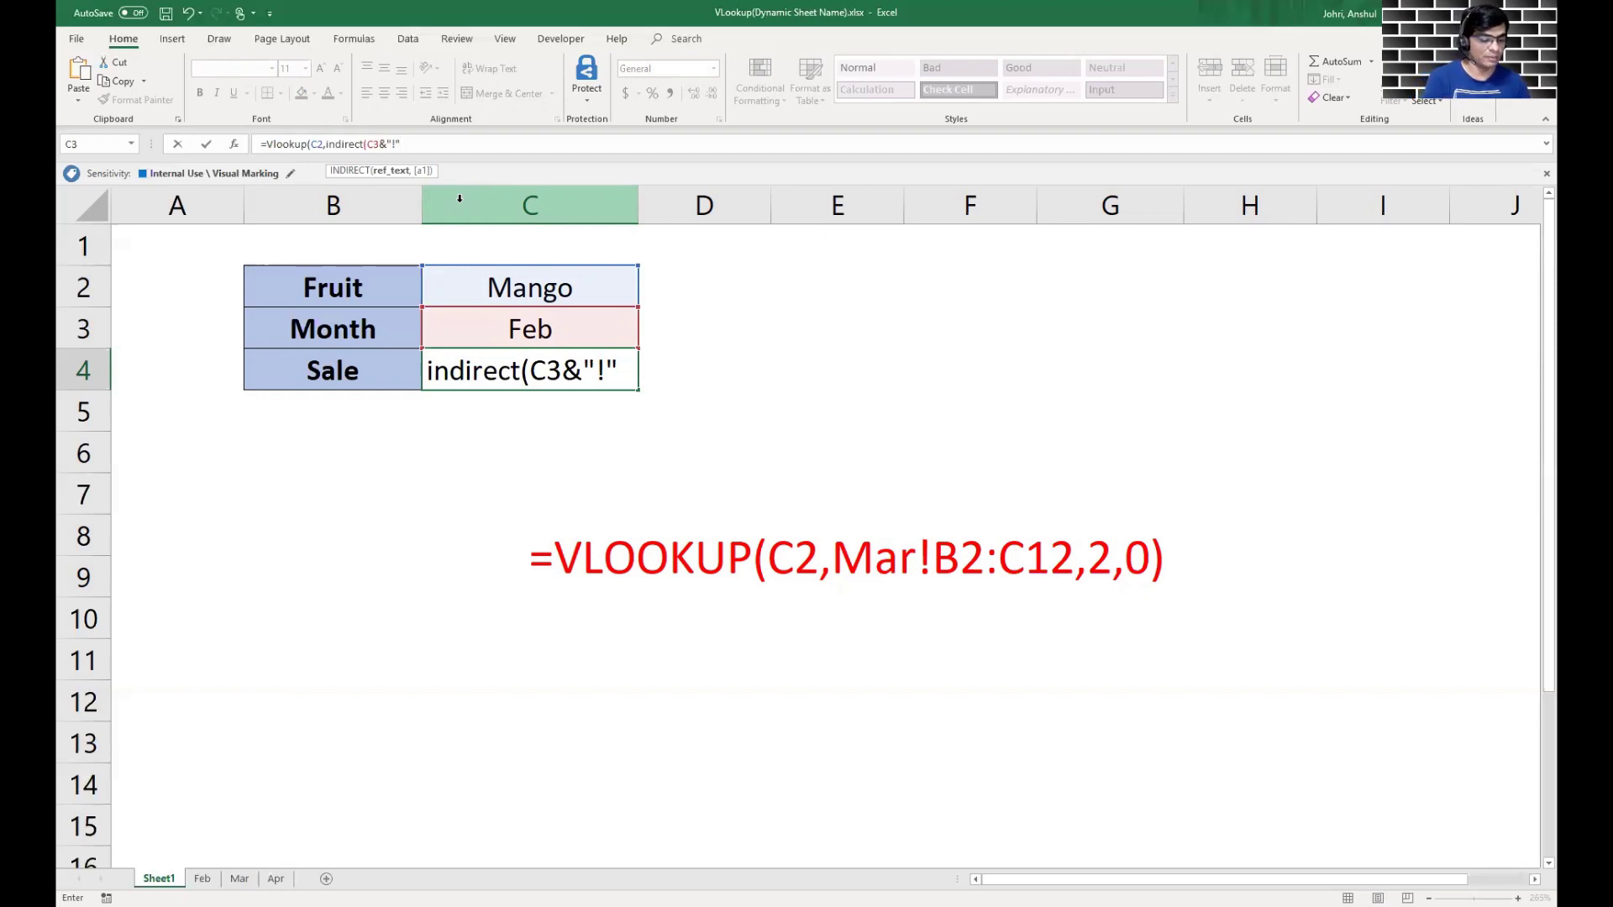
- Finish C4 as =VLOOKUP(C2,INDIRECT(C3&"!"&"B2:C12"),2,0), fixing stray characters, to show 100
type("&")
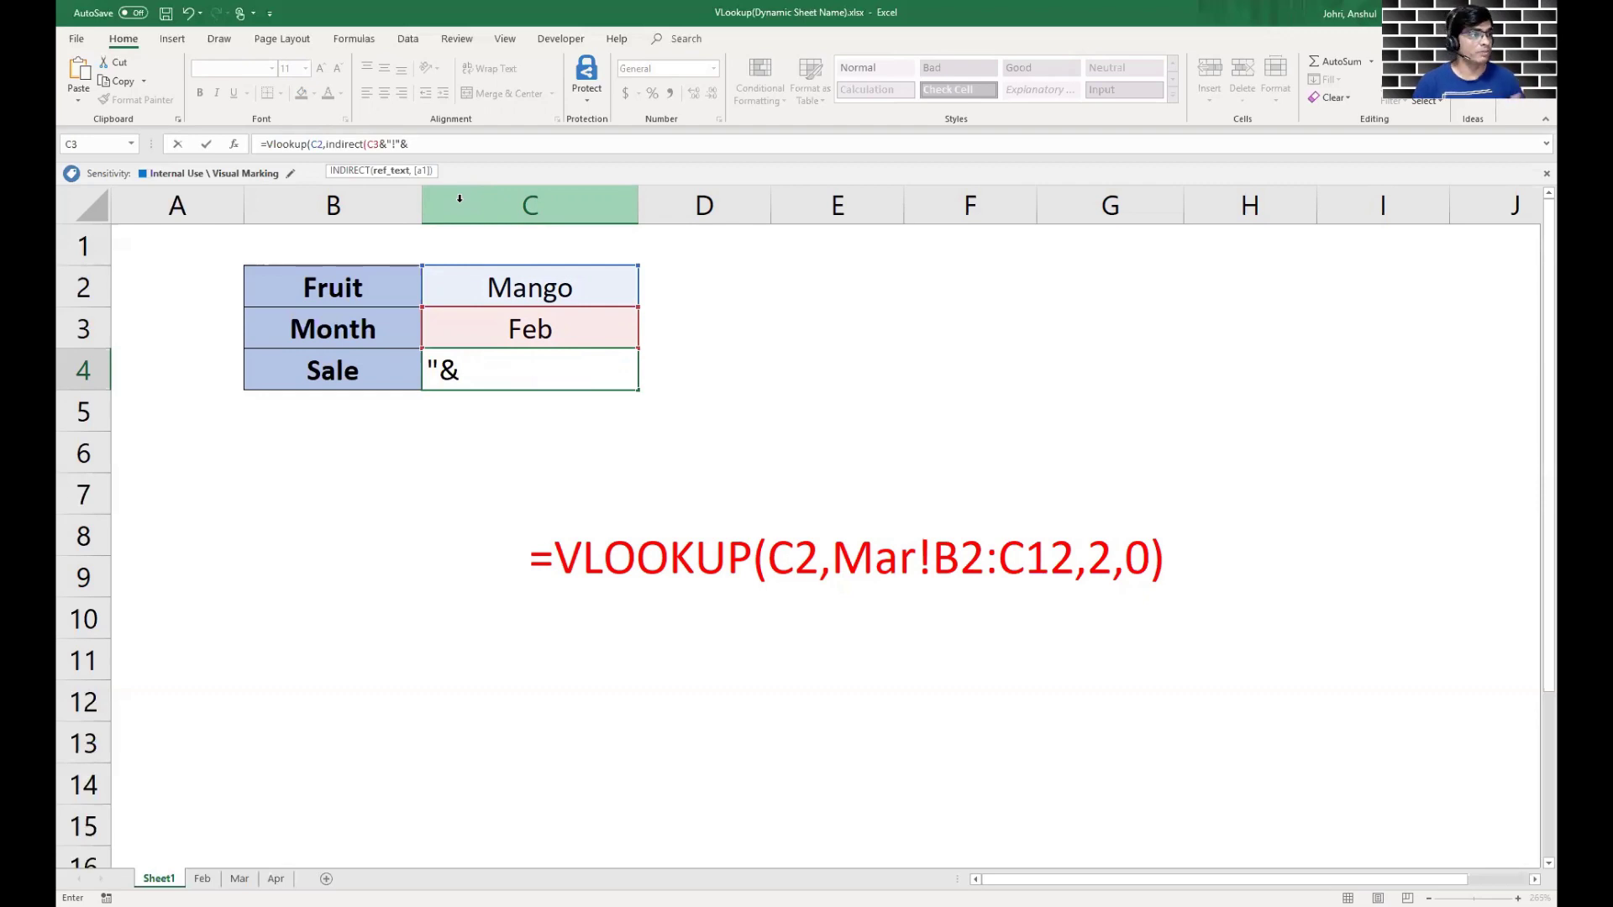
type("\"")
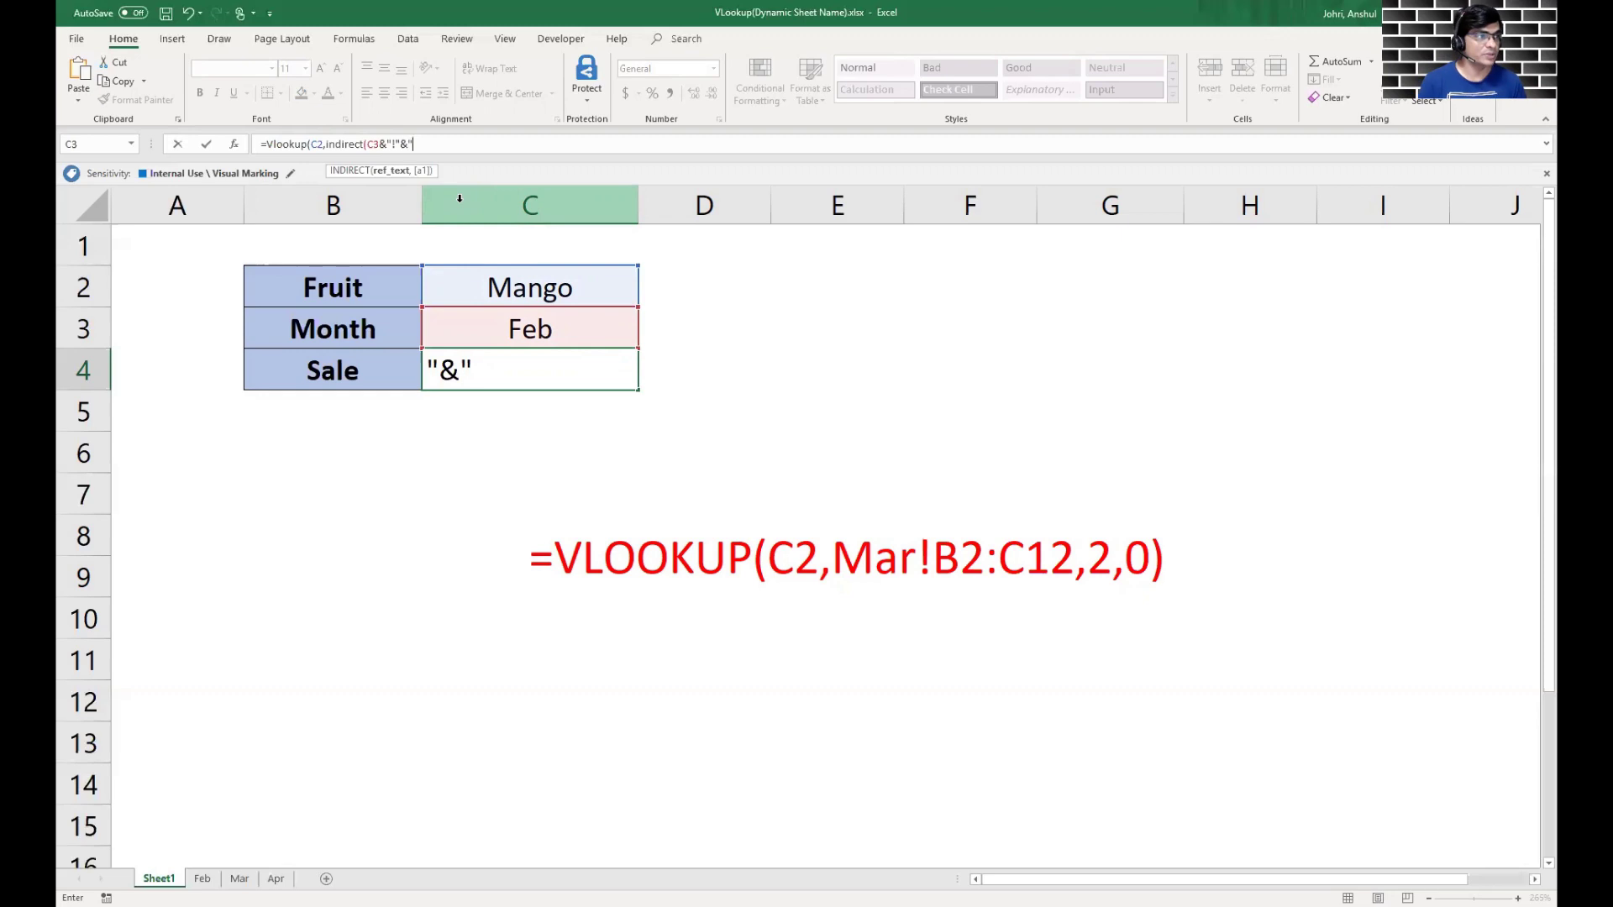
type("B")
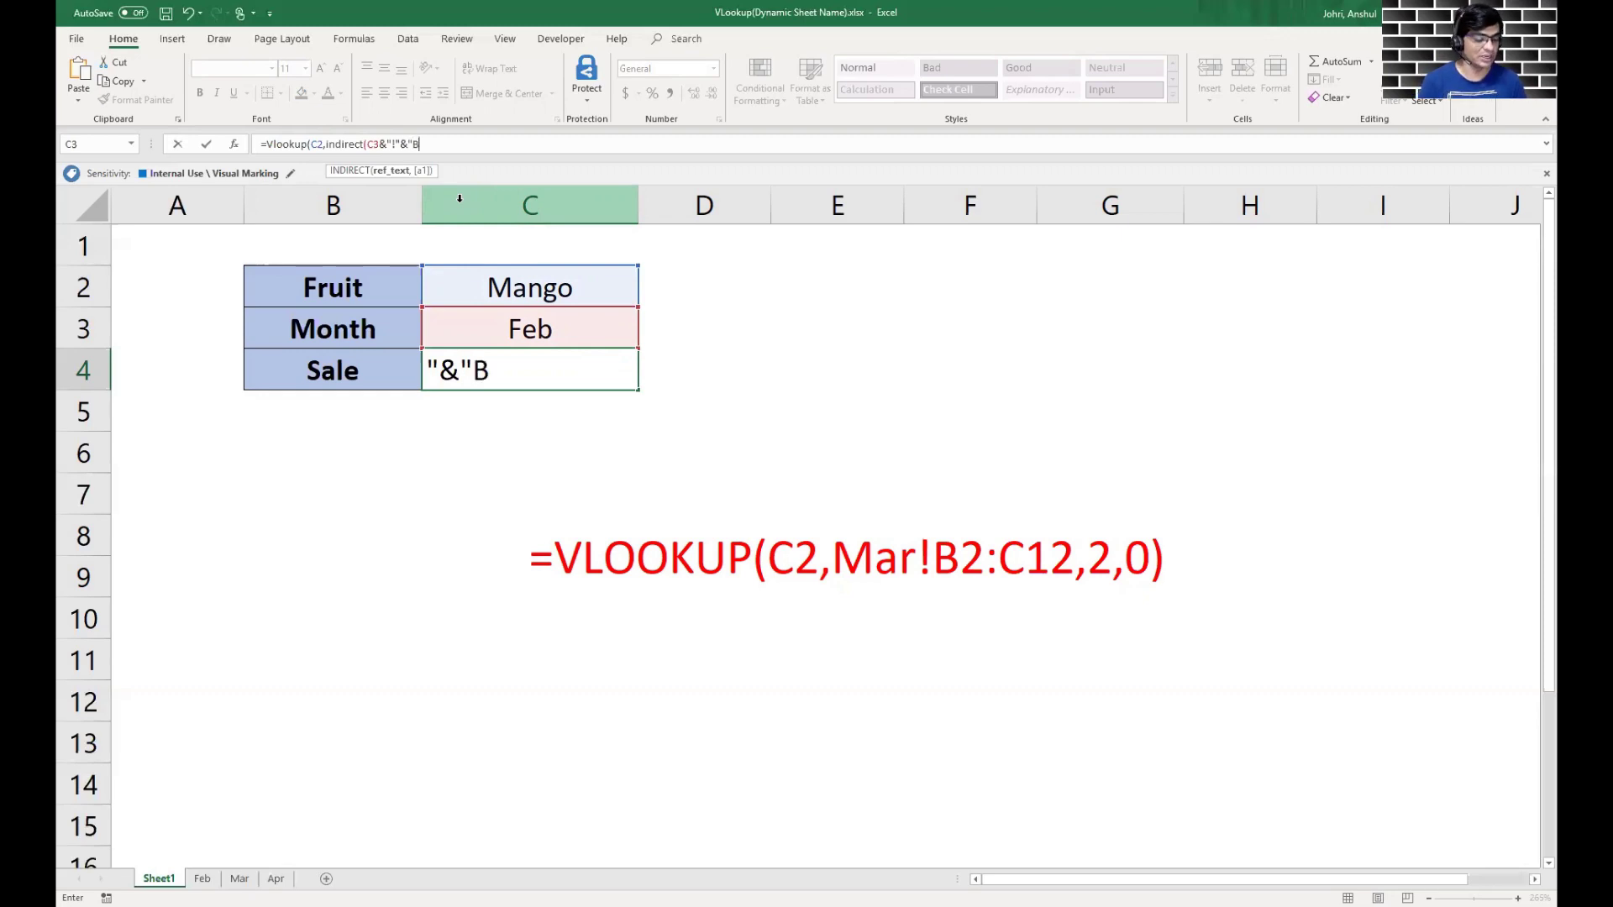
type("2")
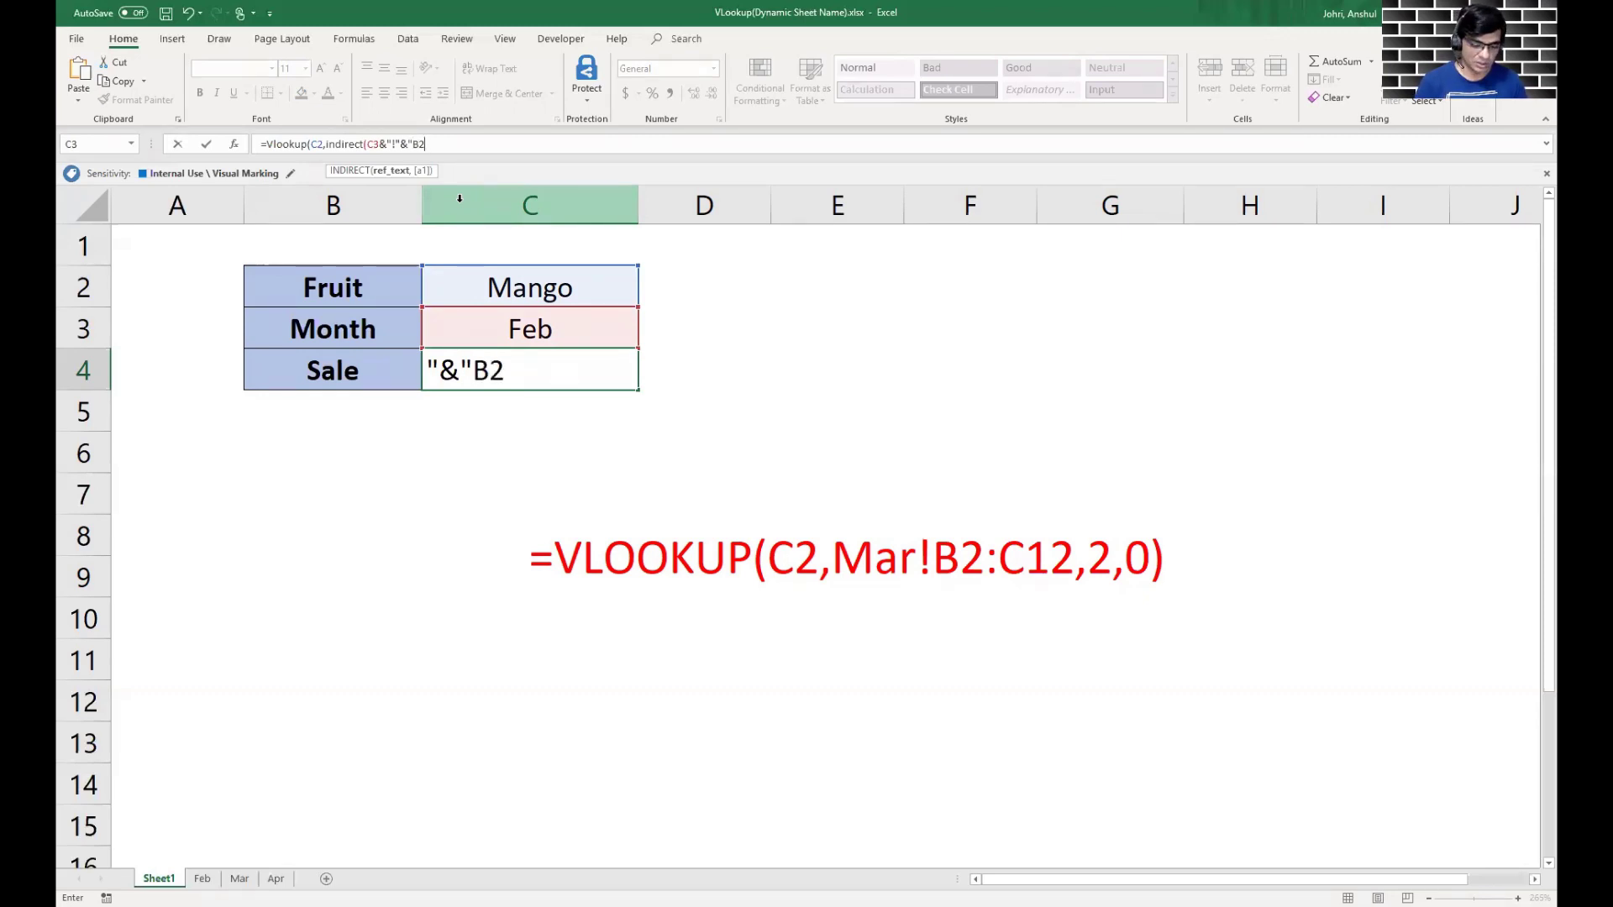
type(":C12")
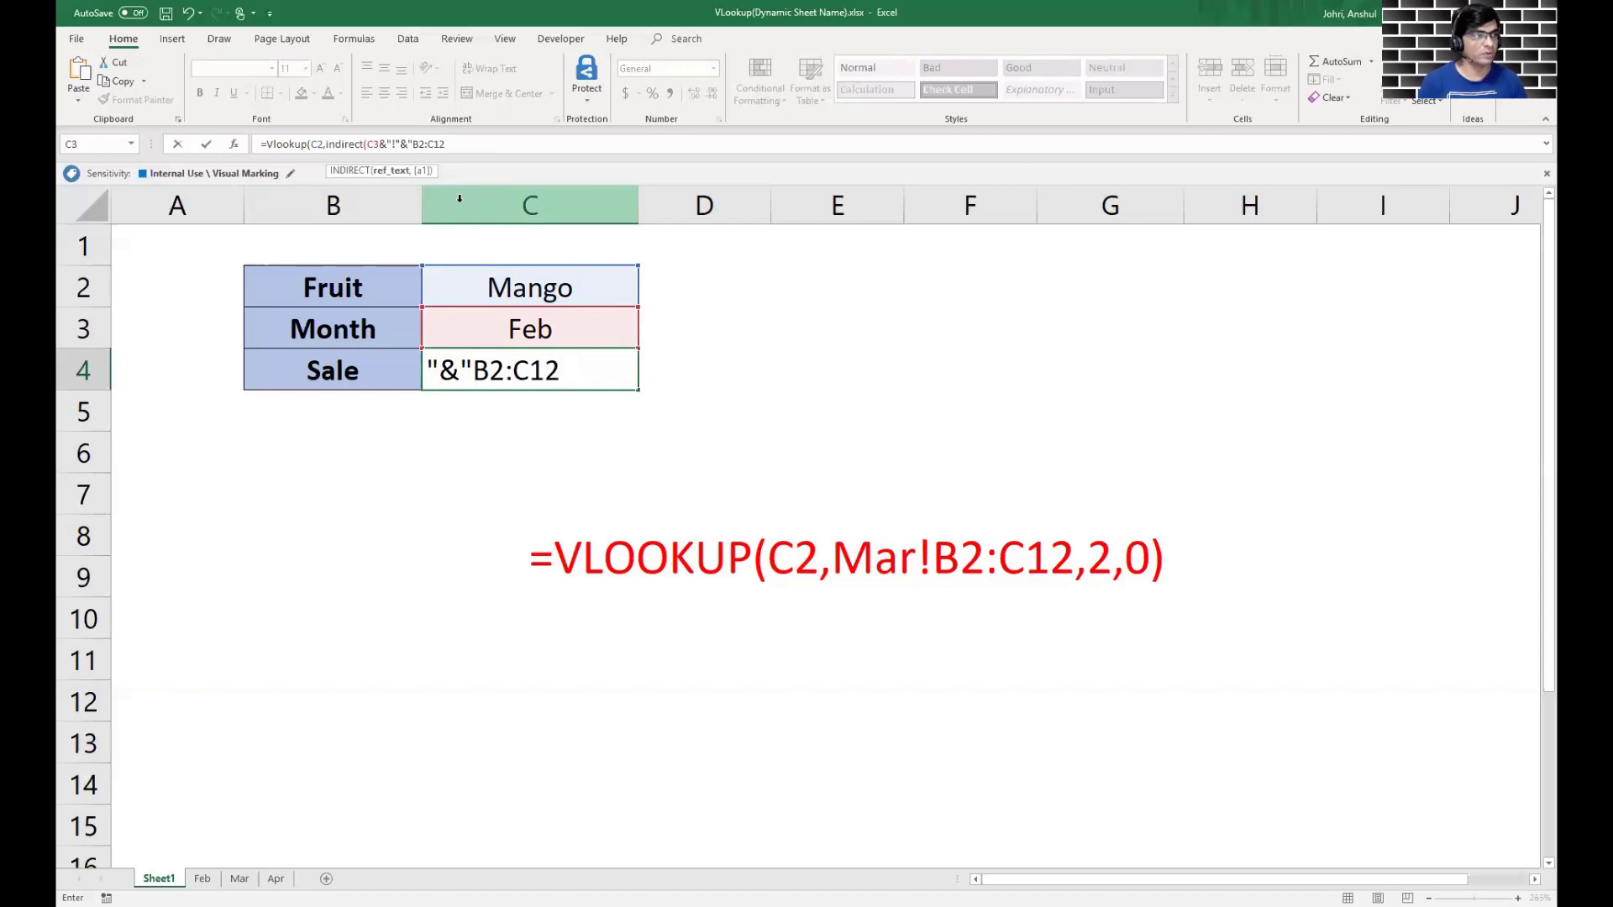
type("\"")
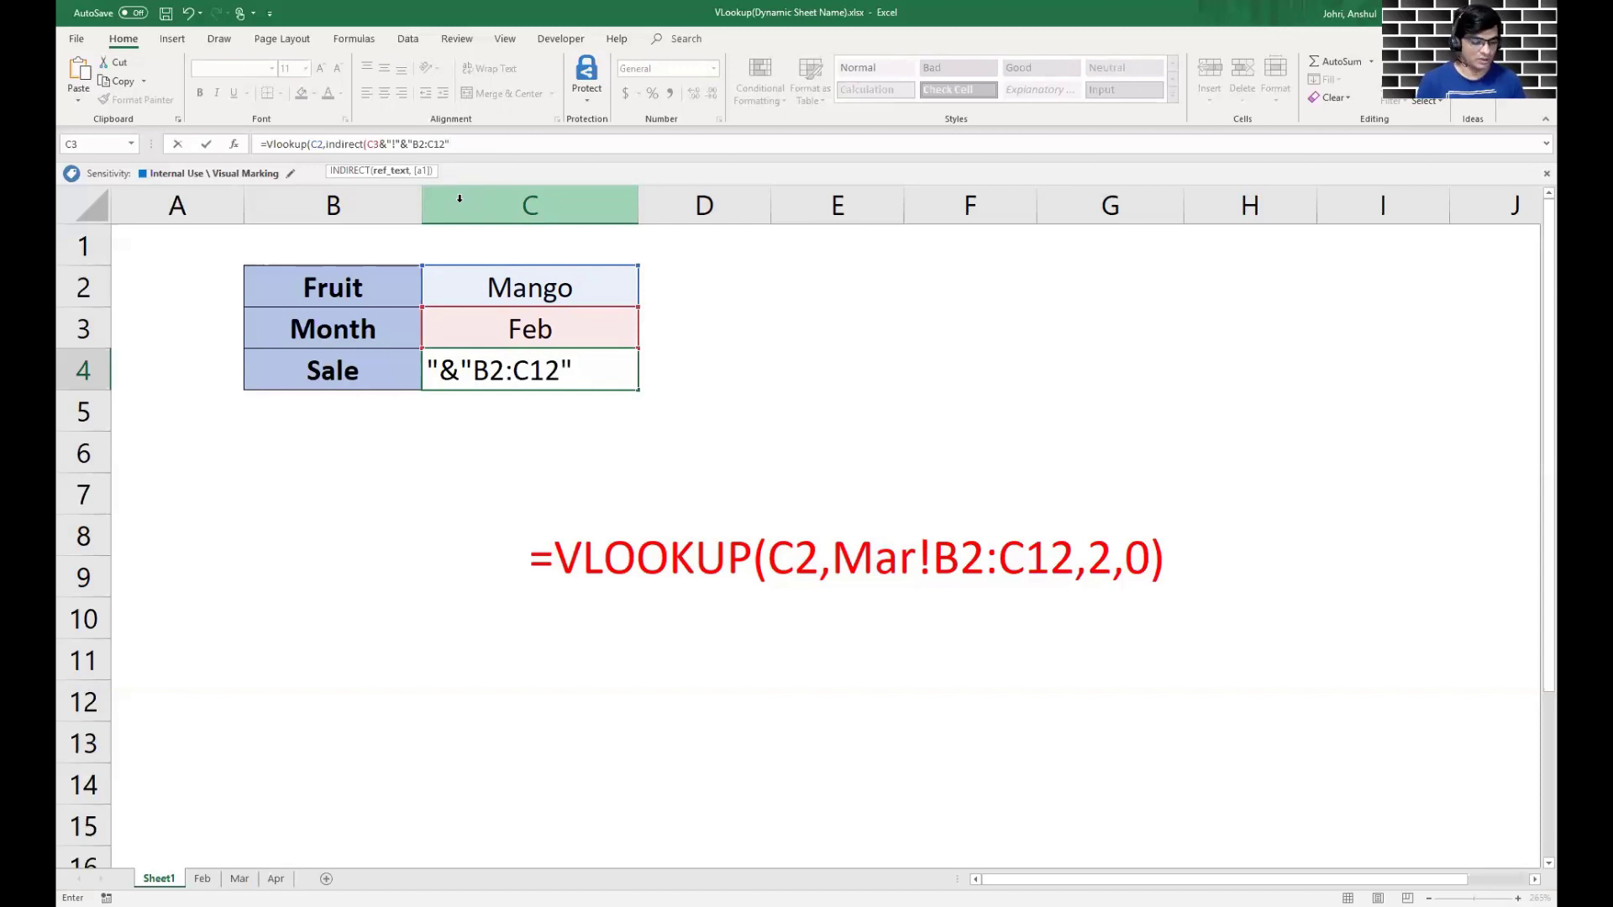
type(")")
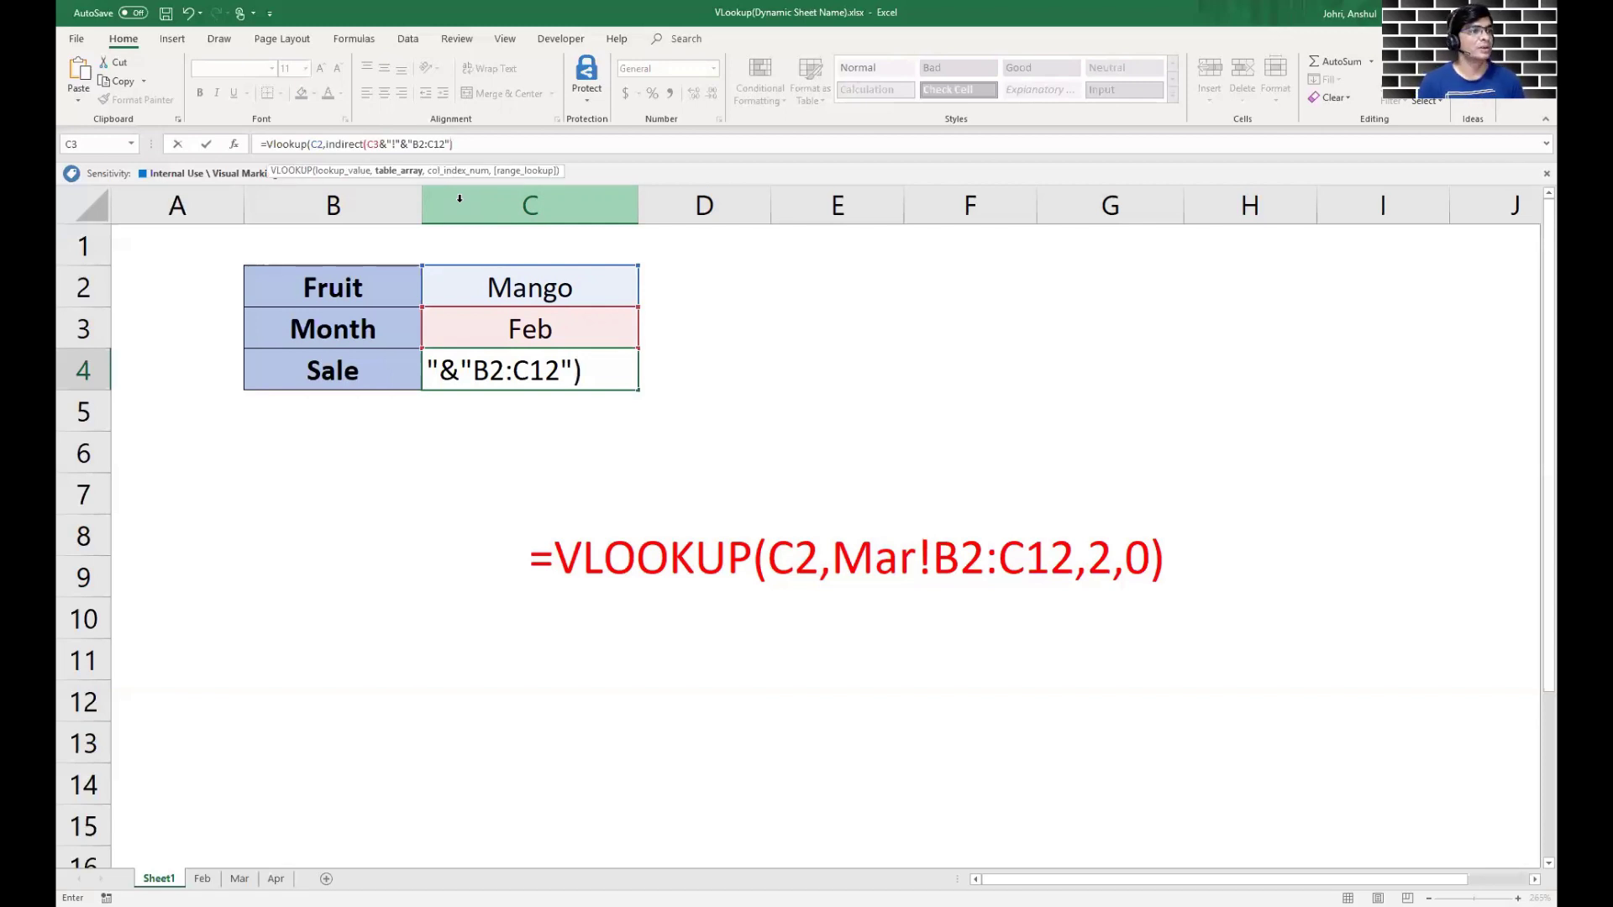
type(",")
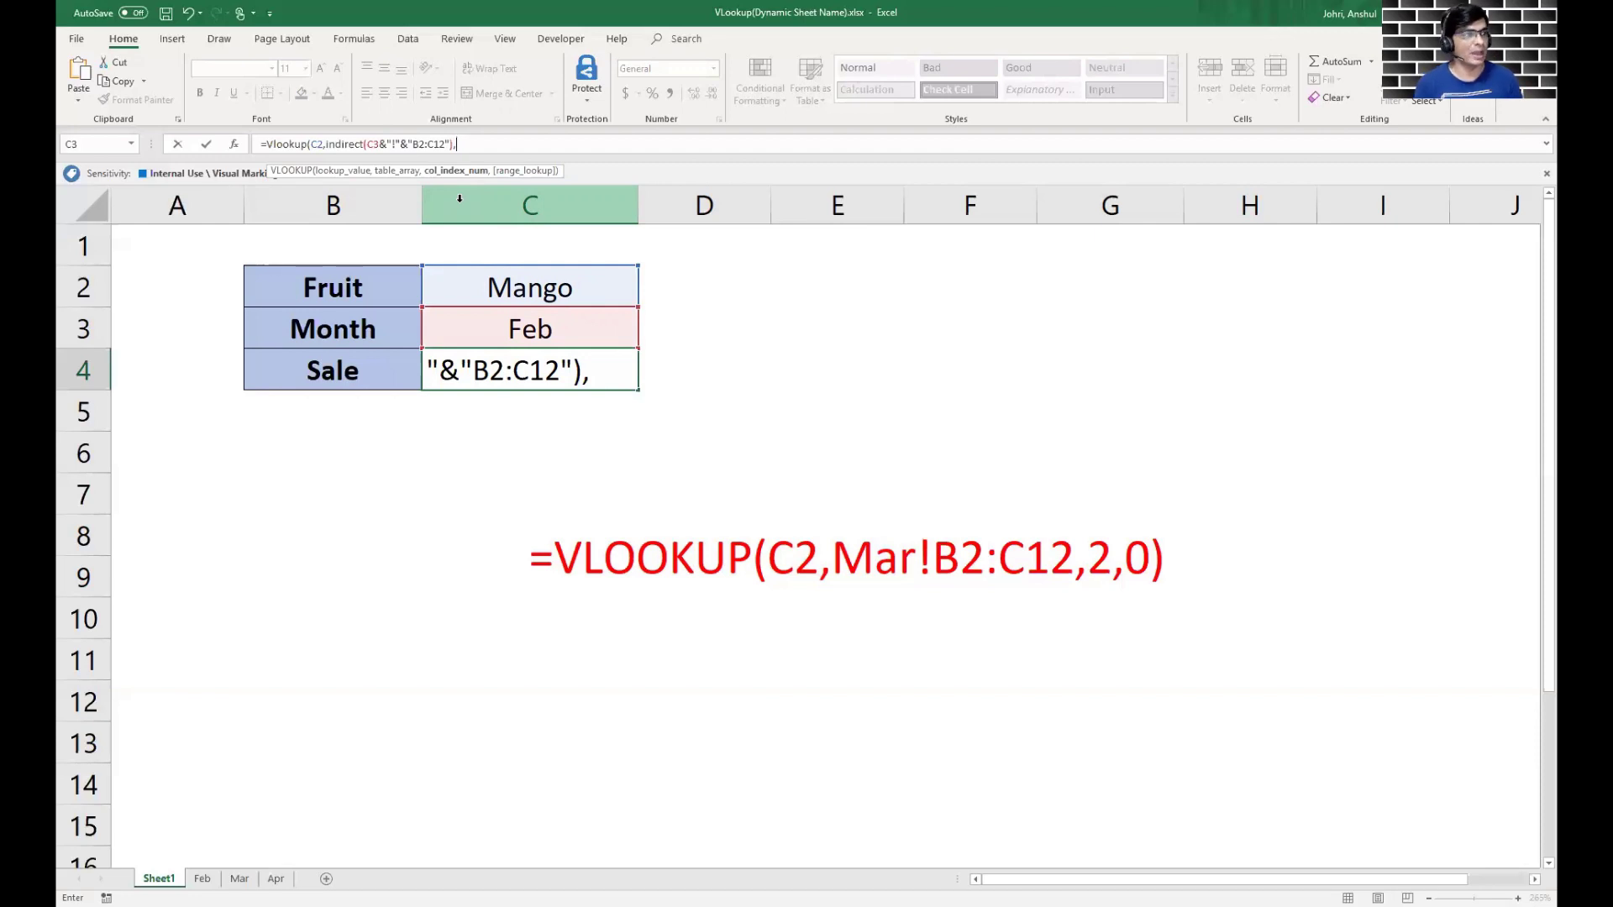
key("BackSpace")
key("BackSpace")
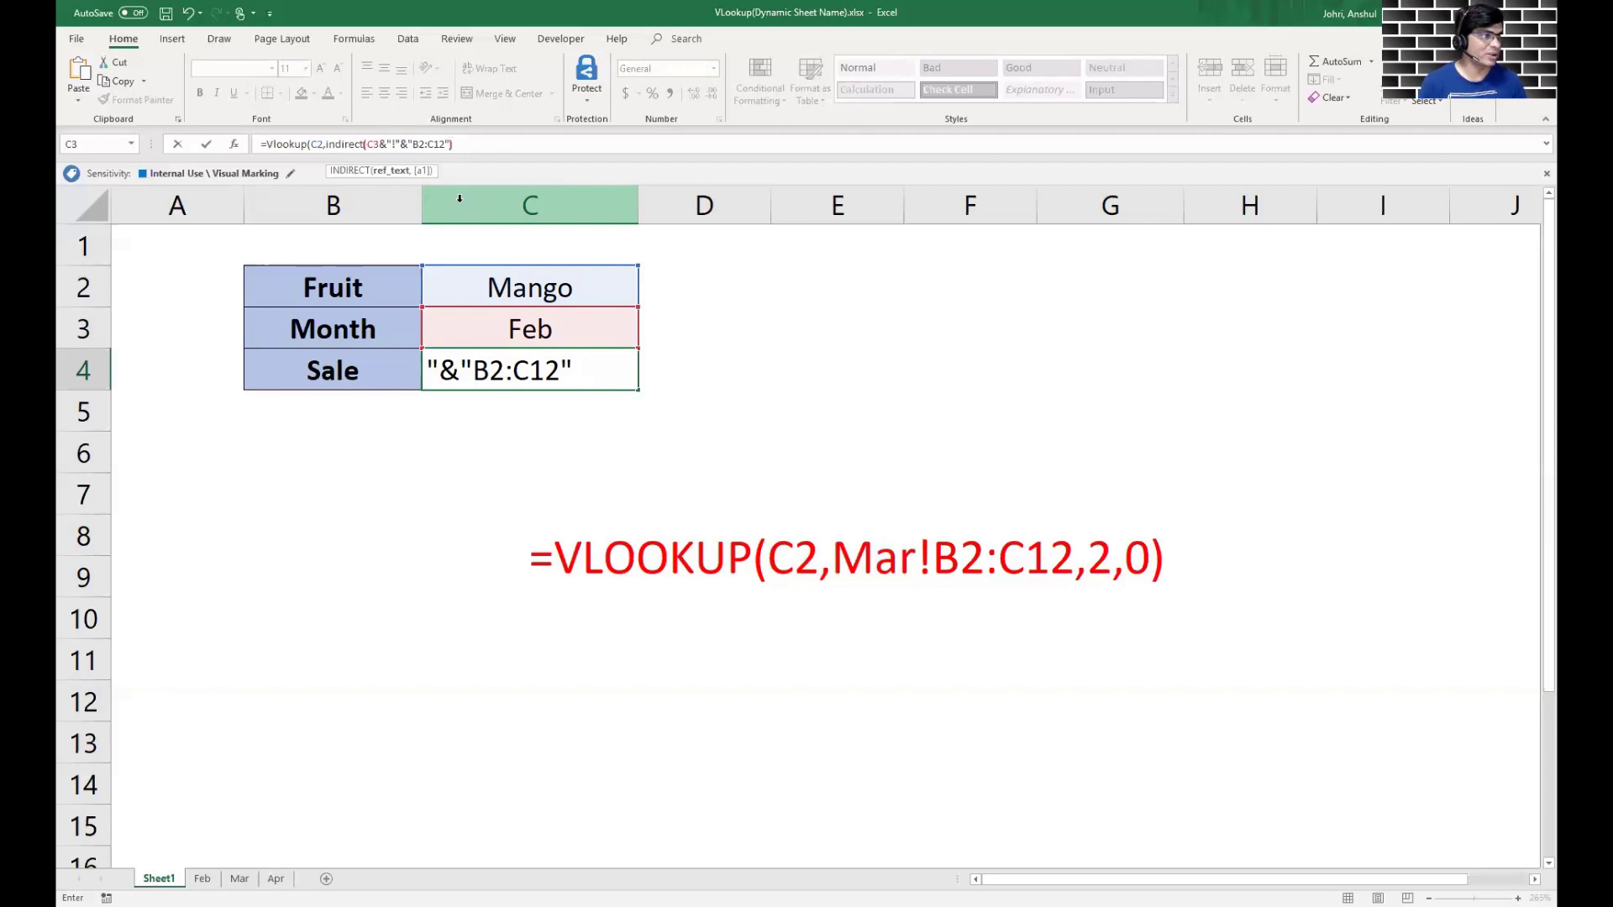
type(")")
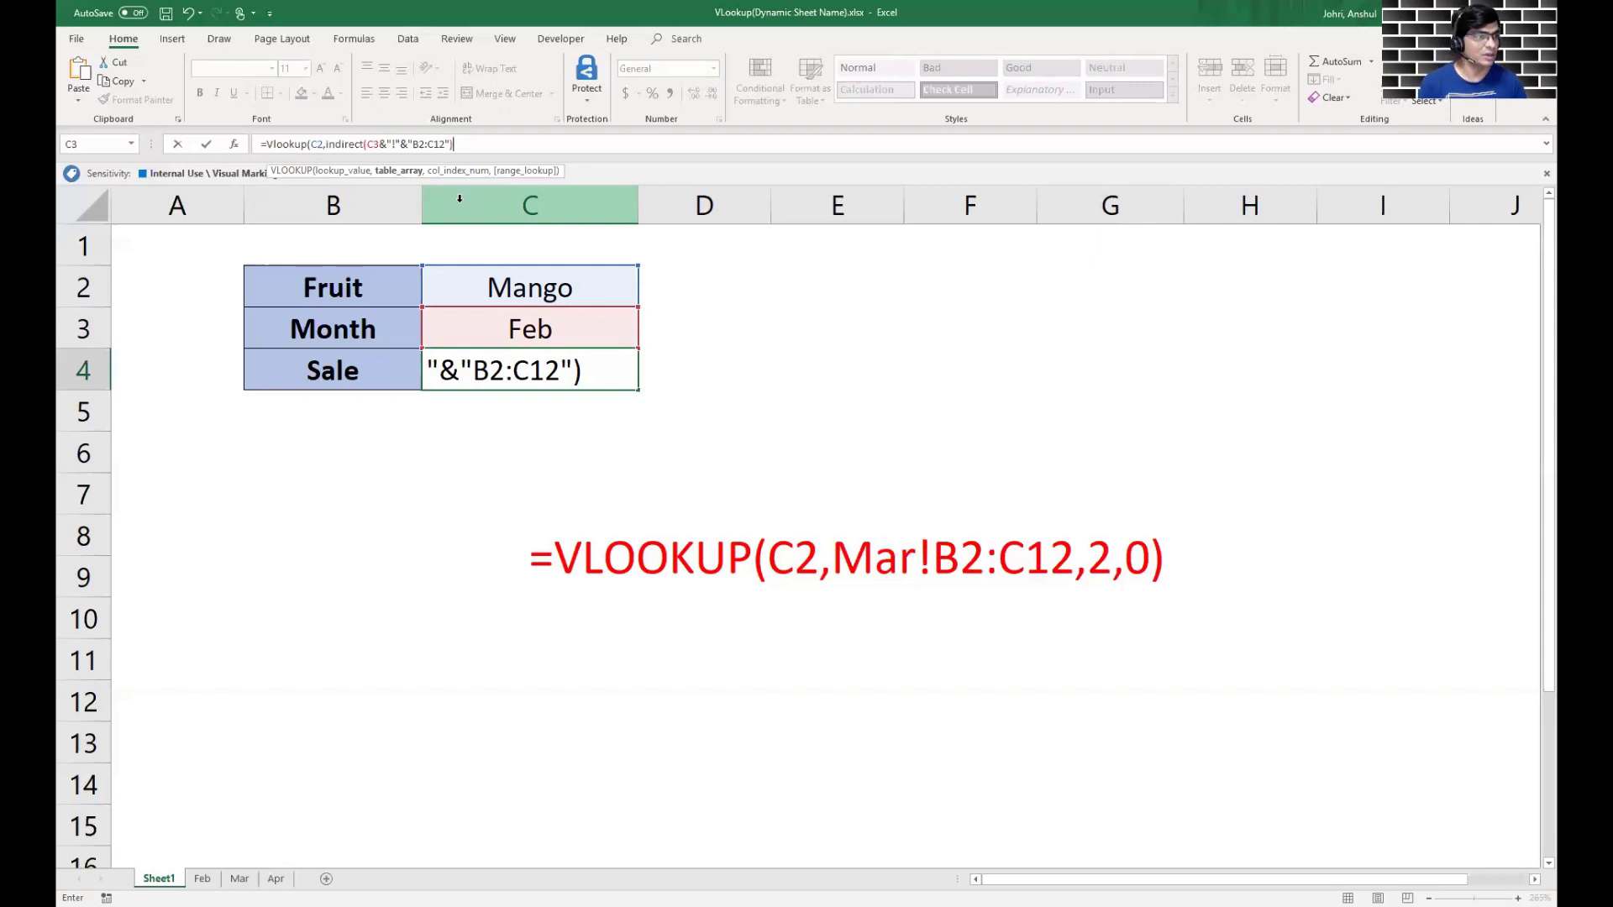
type("2")
key("BackSpace")
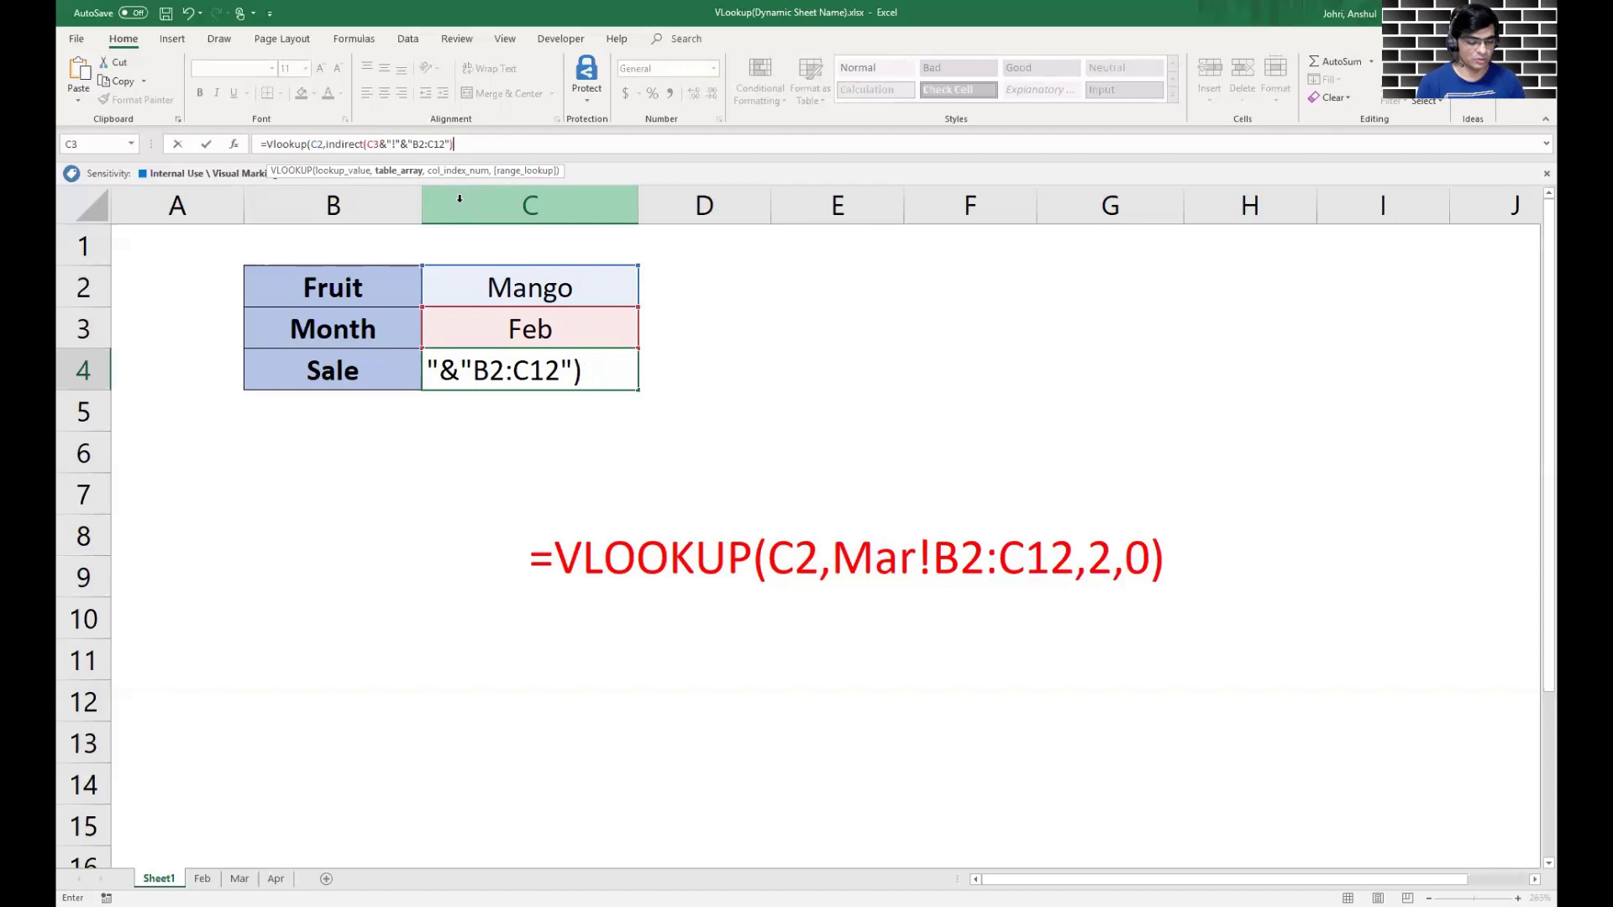
type(",2")
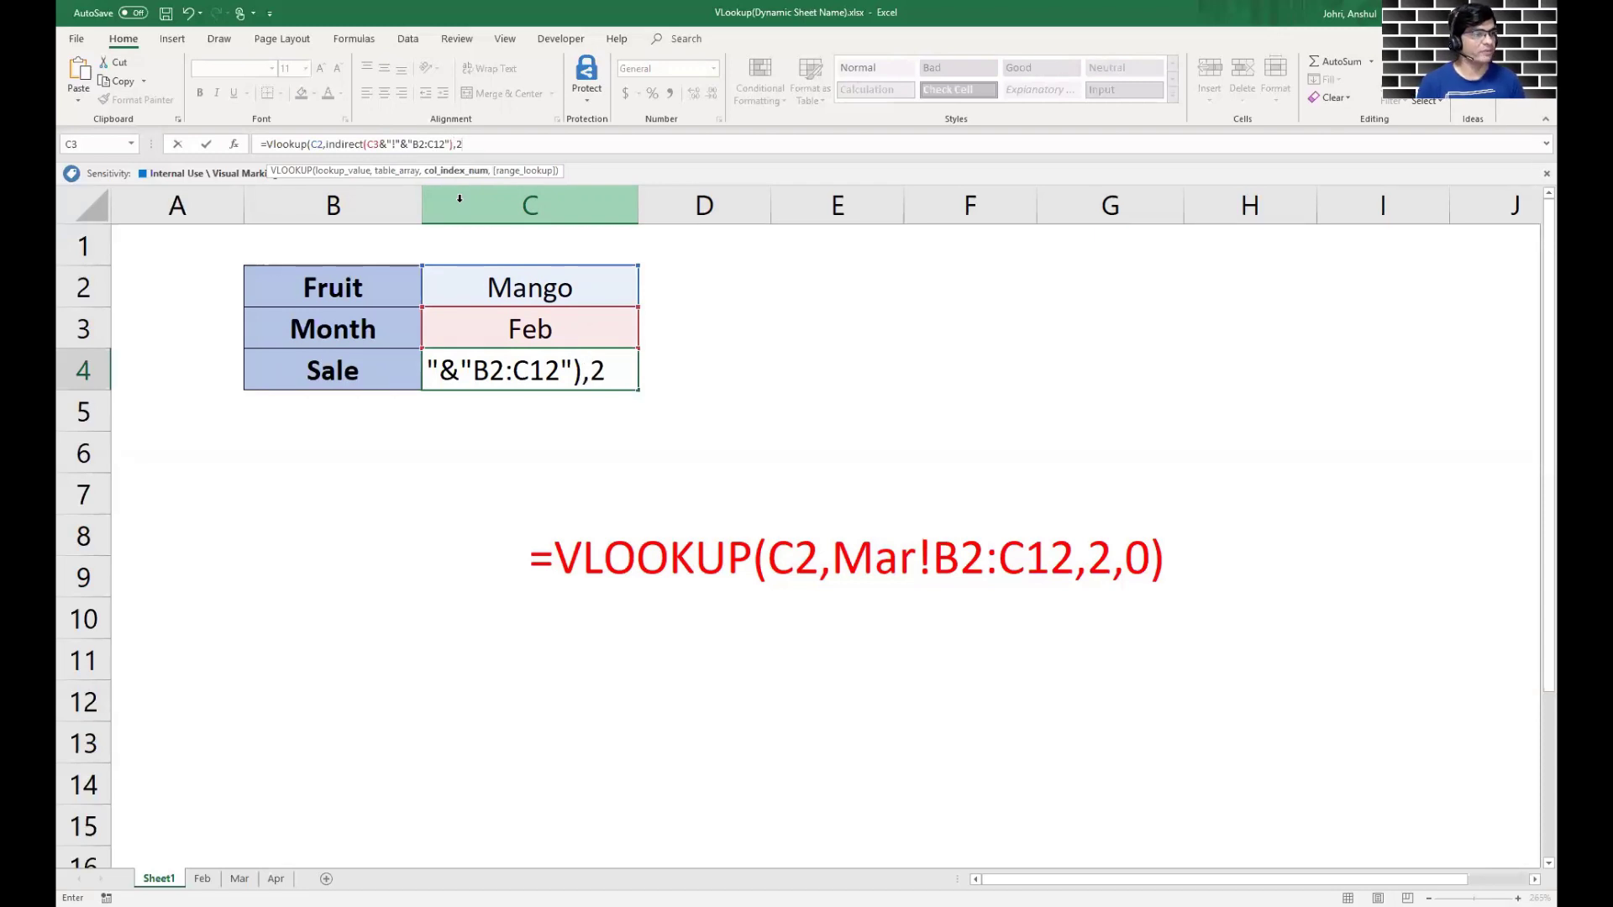
type(",")
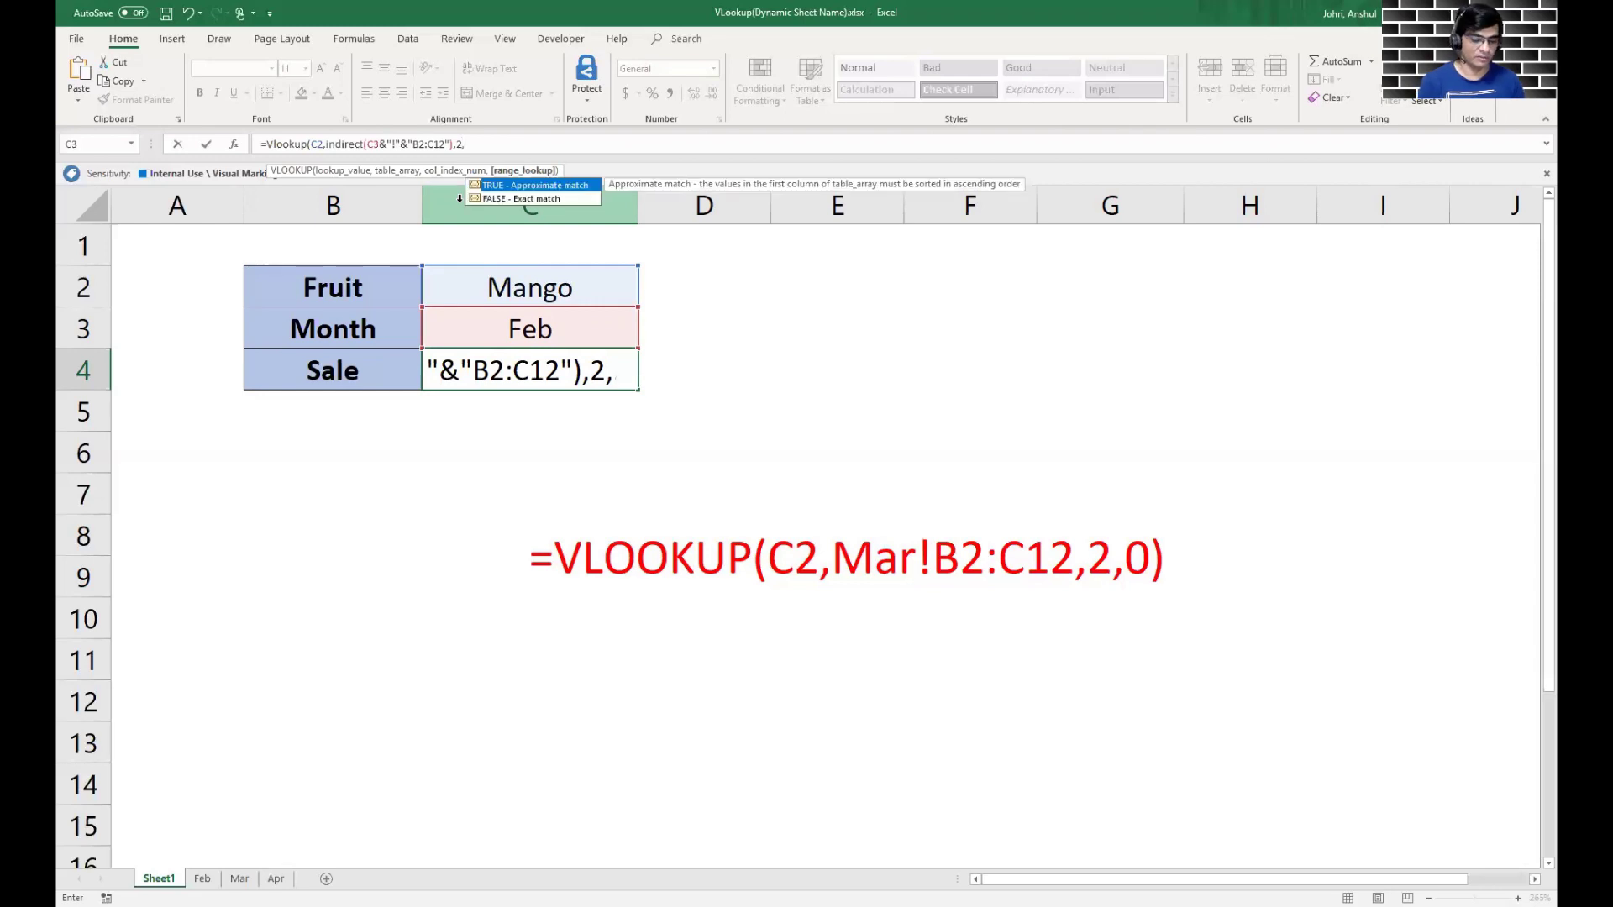
type("0")
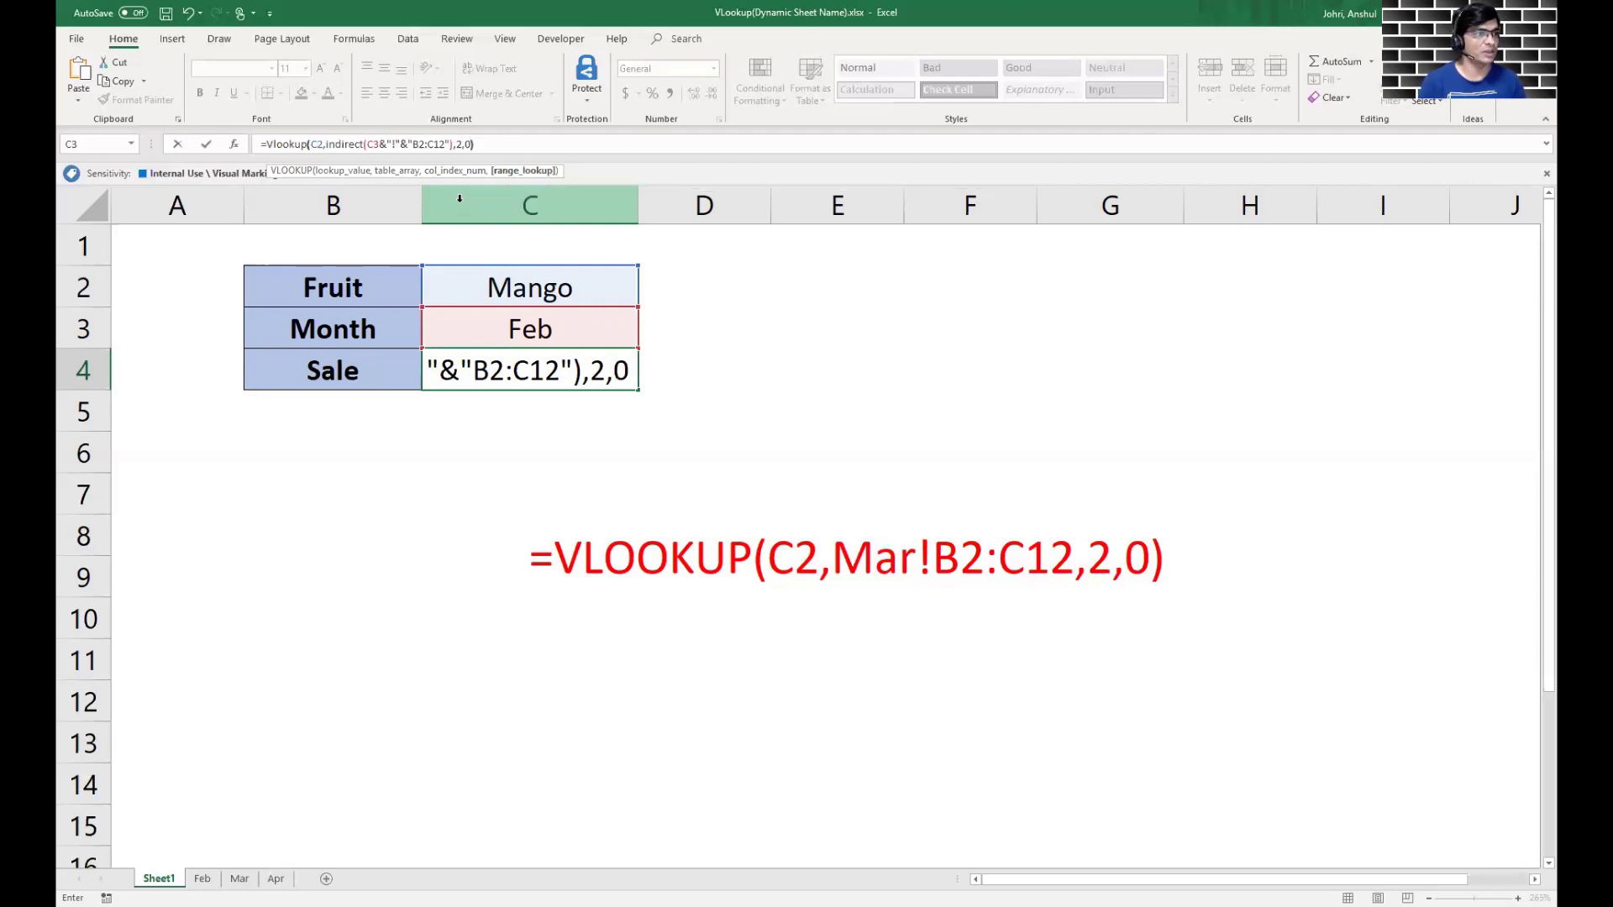
type(")")
key("Return")
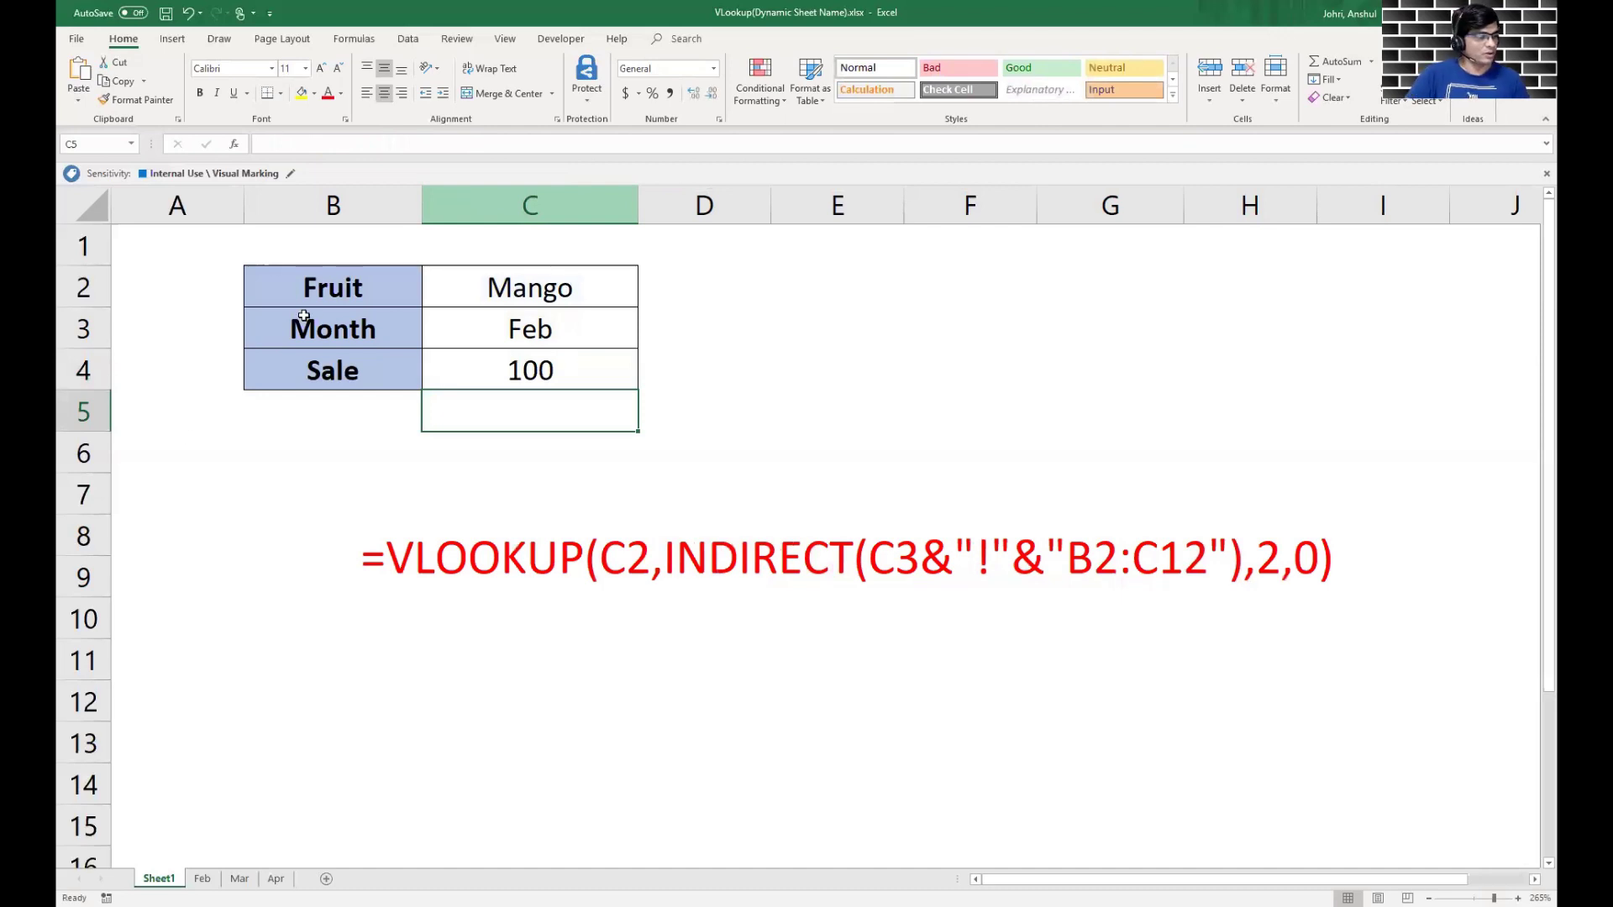
left_click(202, 879)
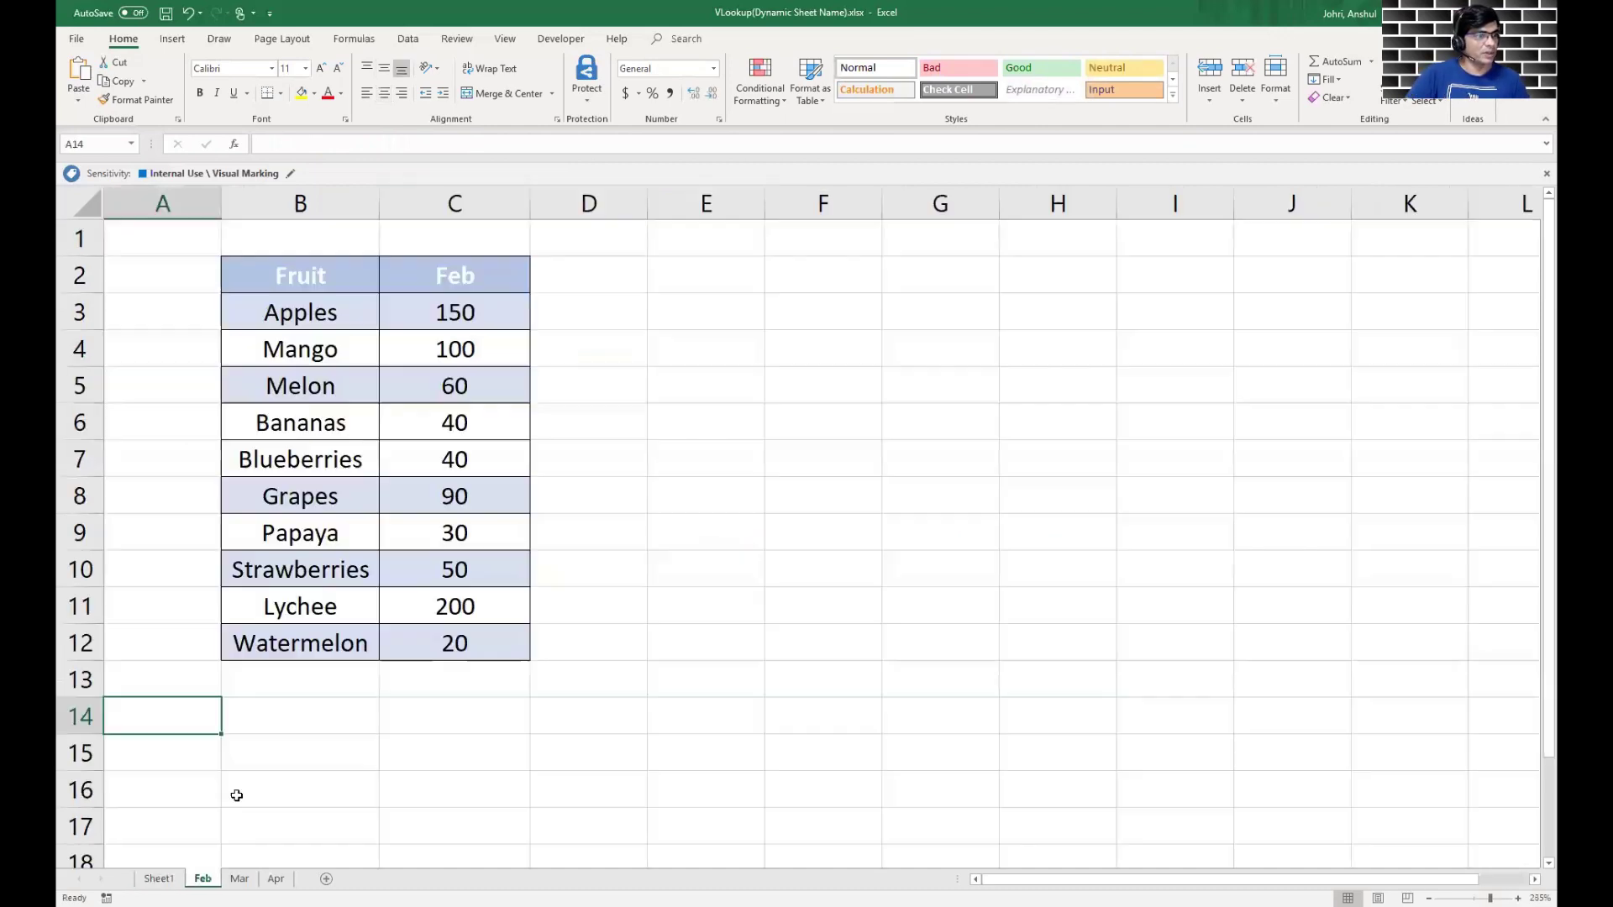
left_click_drag(322, 353, 396, 353)
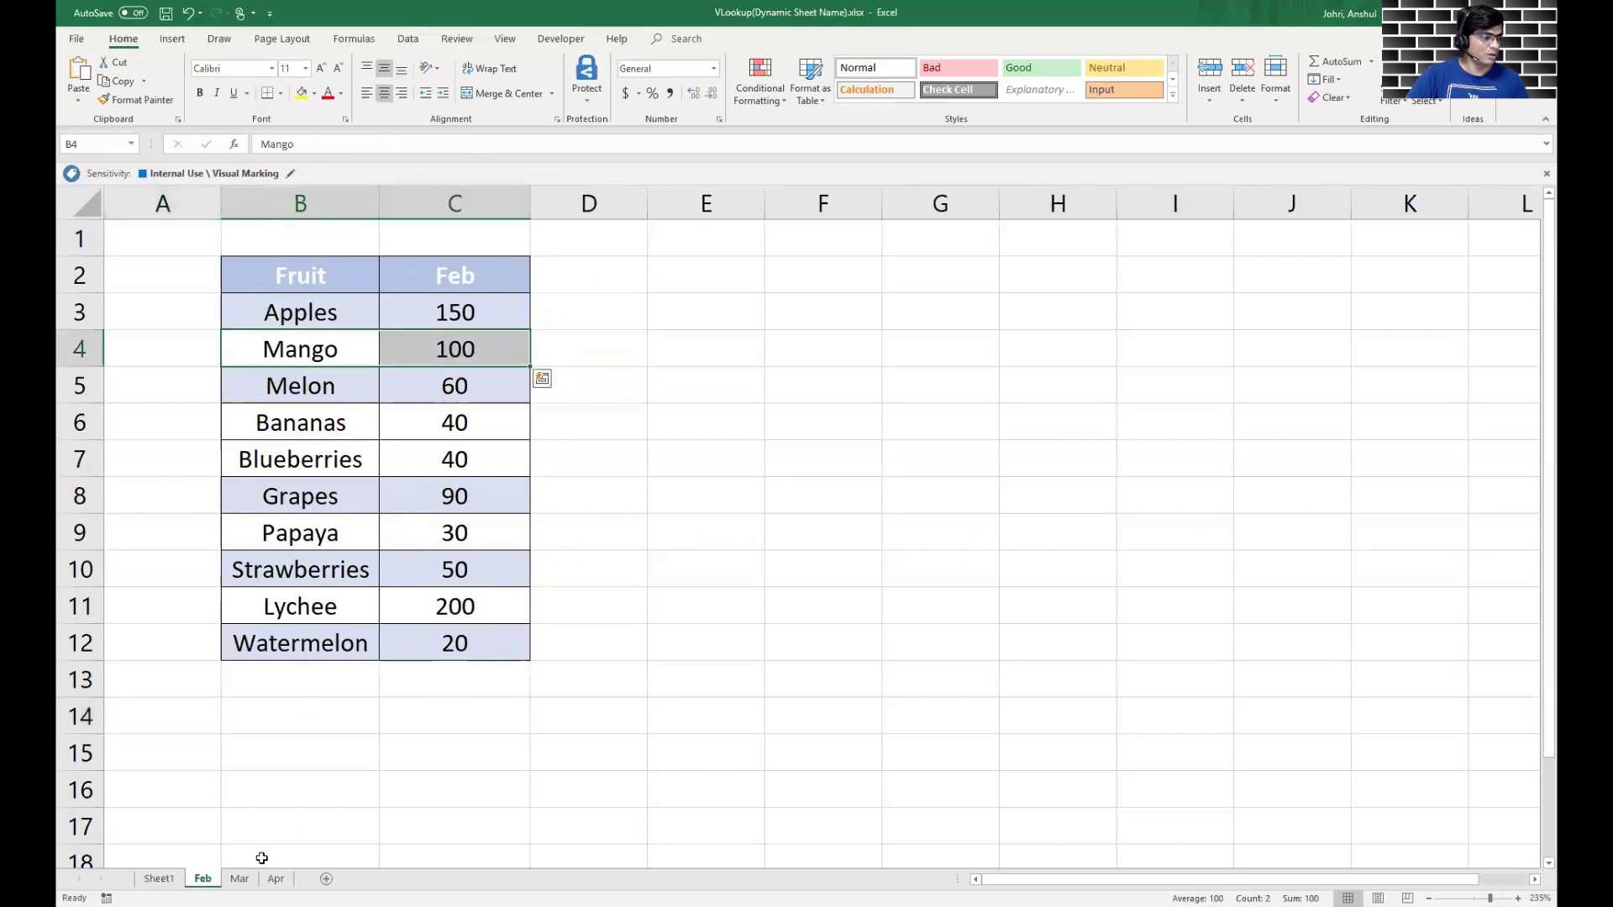
left_click(159, 878)
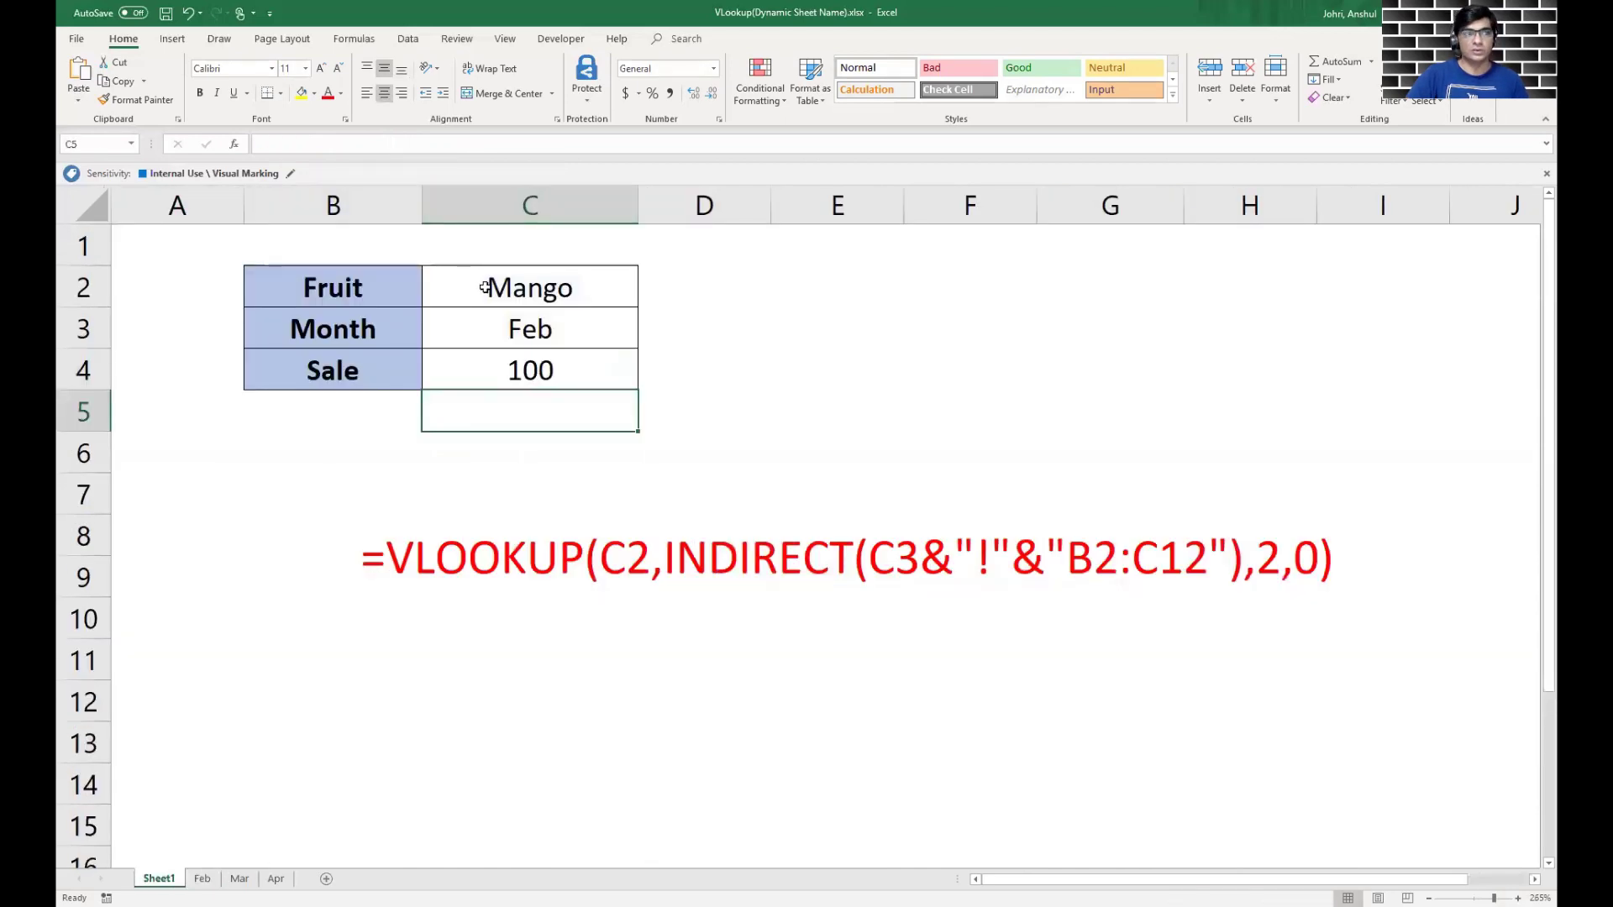
- Change the month in C3 to Mar, then to Apr, to test the lookup
left_click(514, 327)
type("Mar")
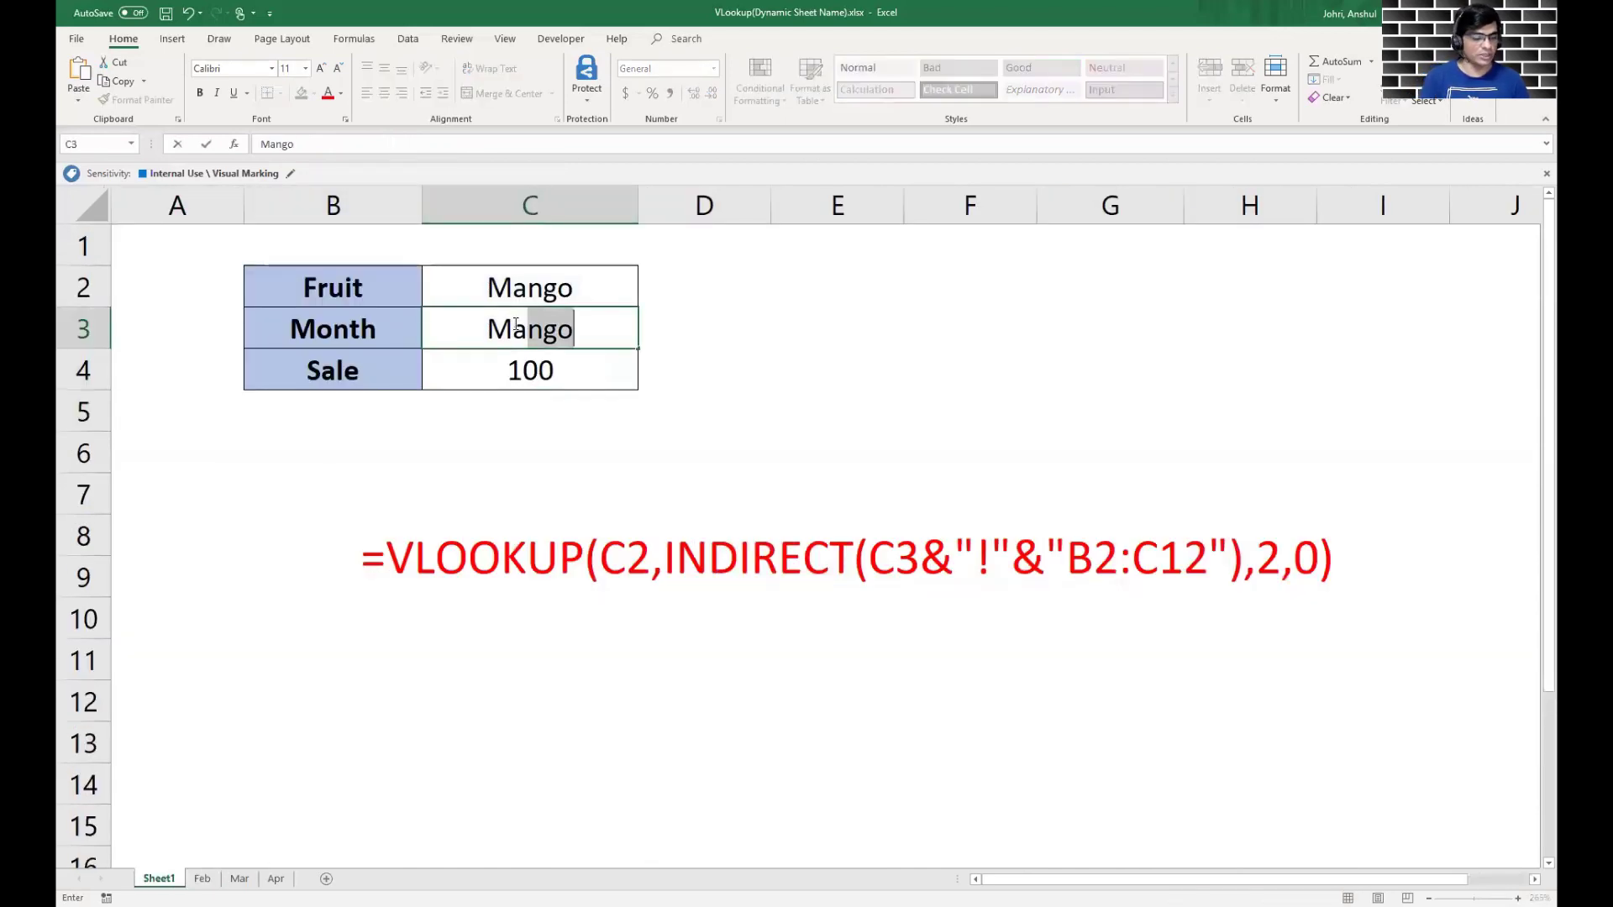
key("Return")
type("Apr")
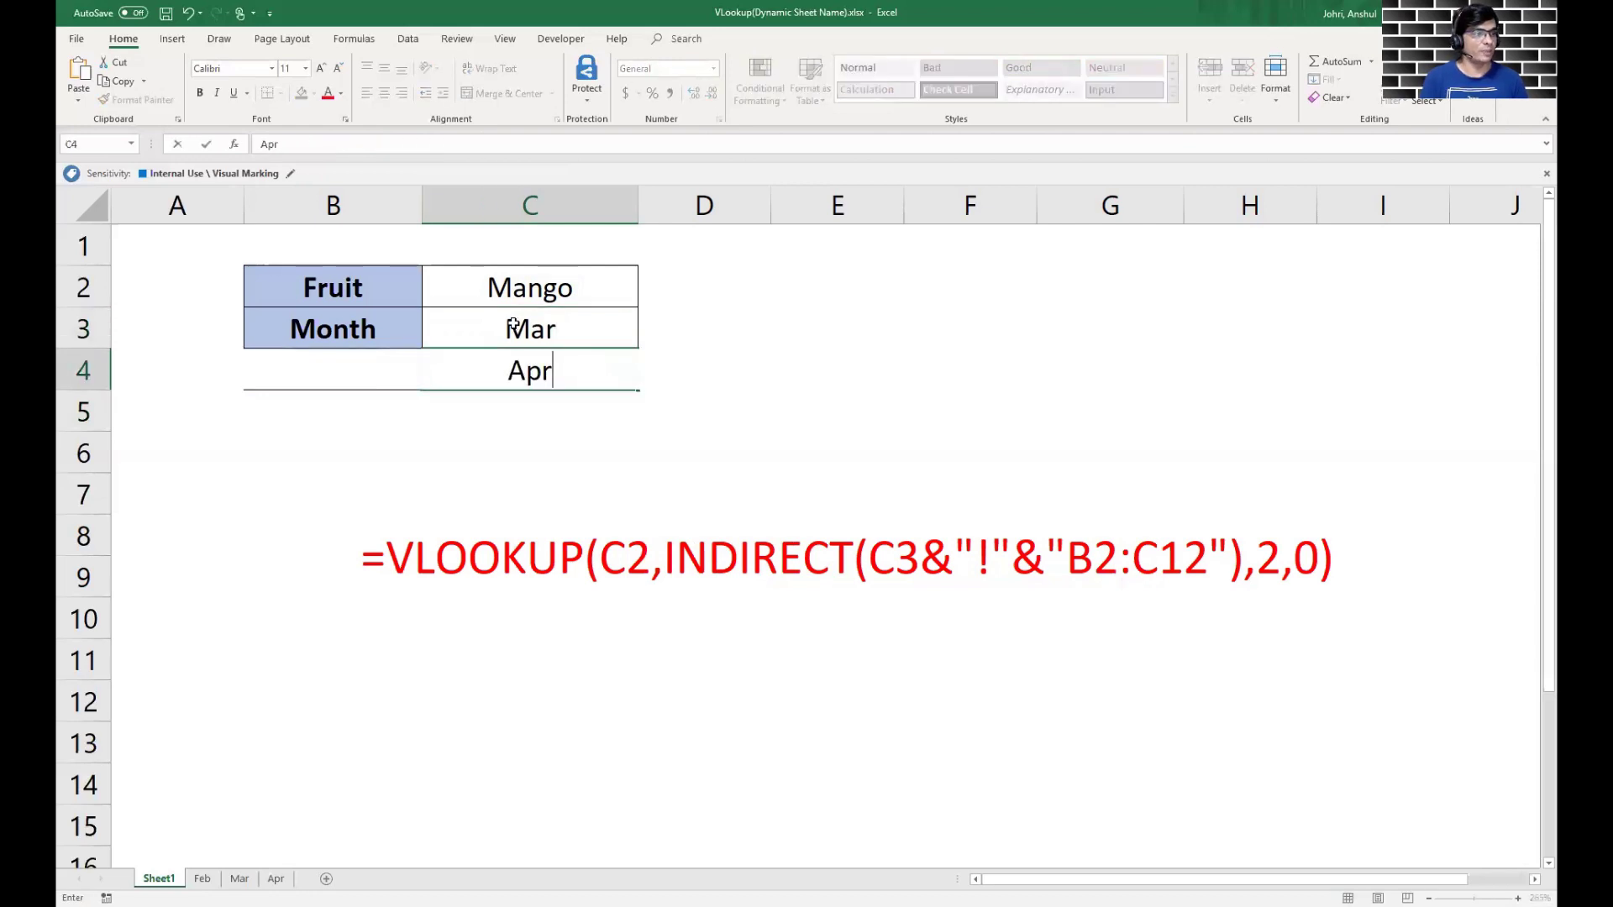
key("Escape")
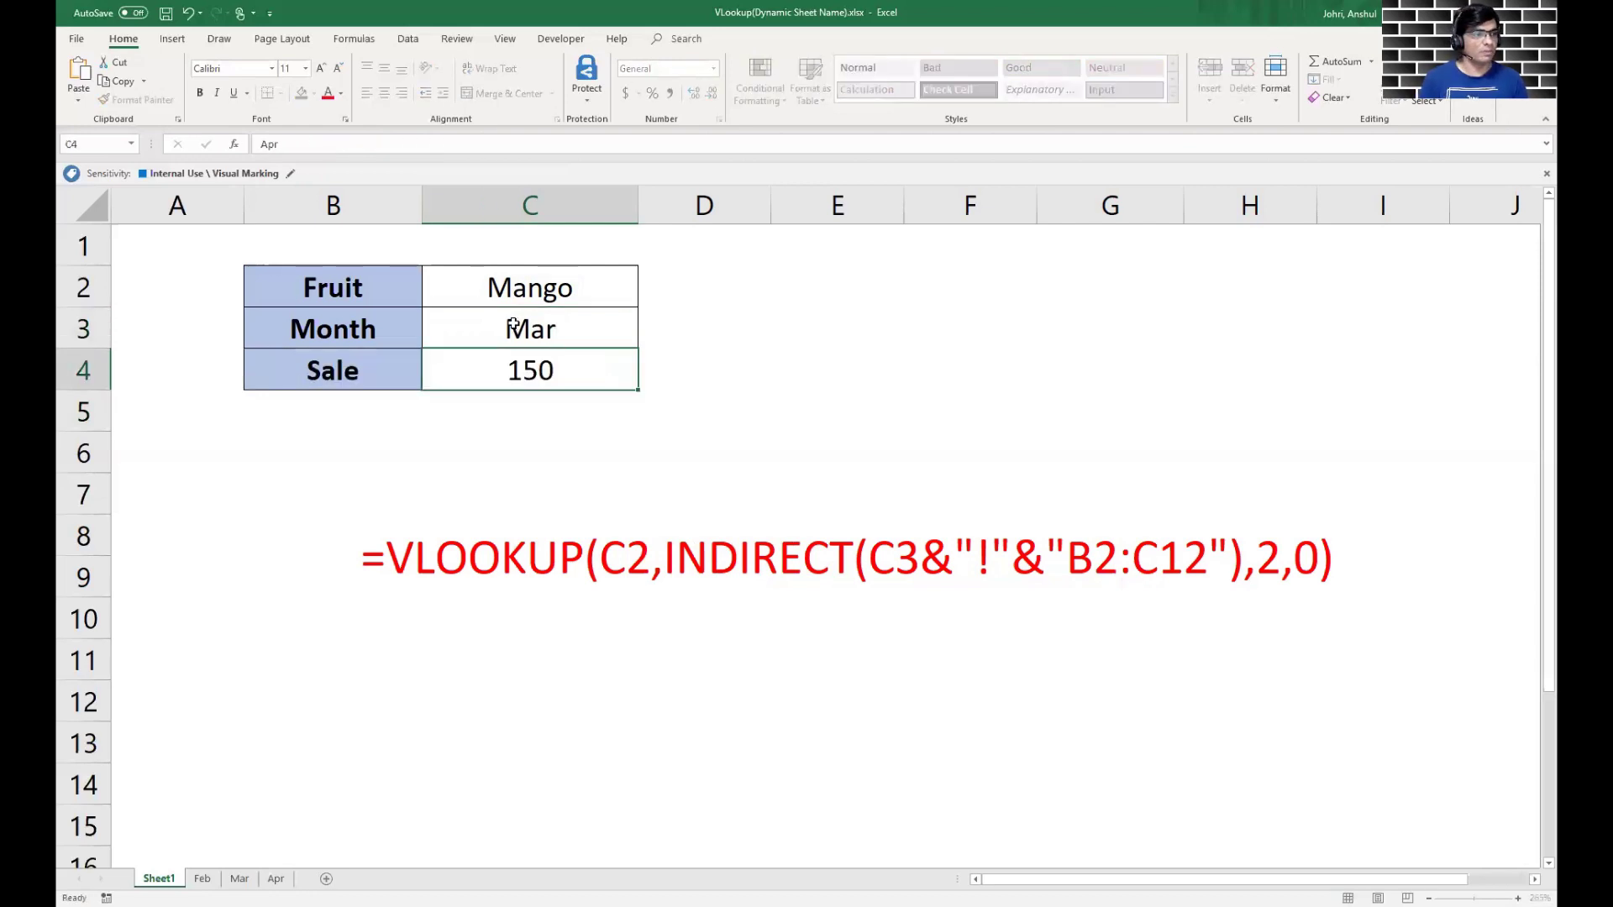
left_click(514, 327)
type("Apr")
key("Return")
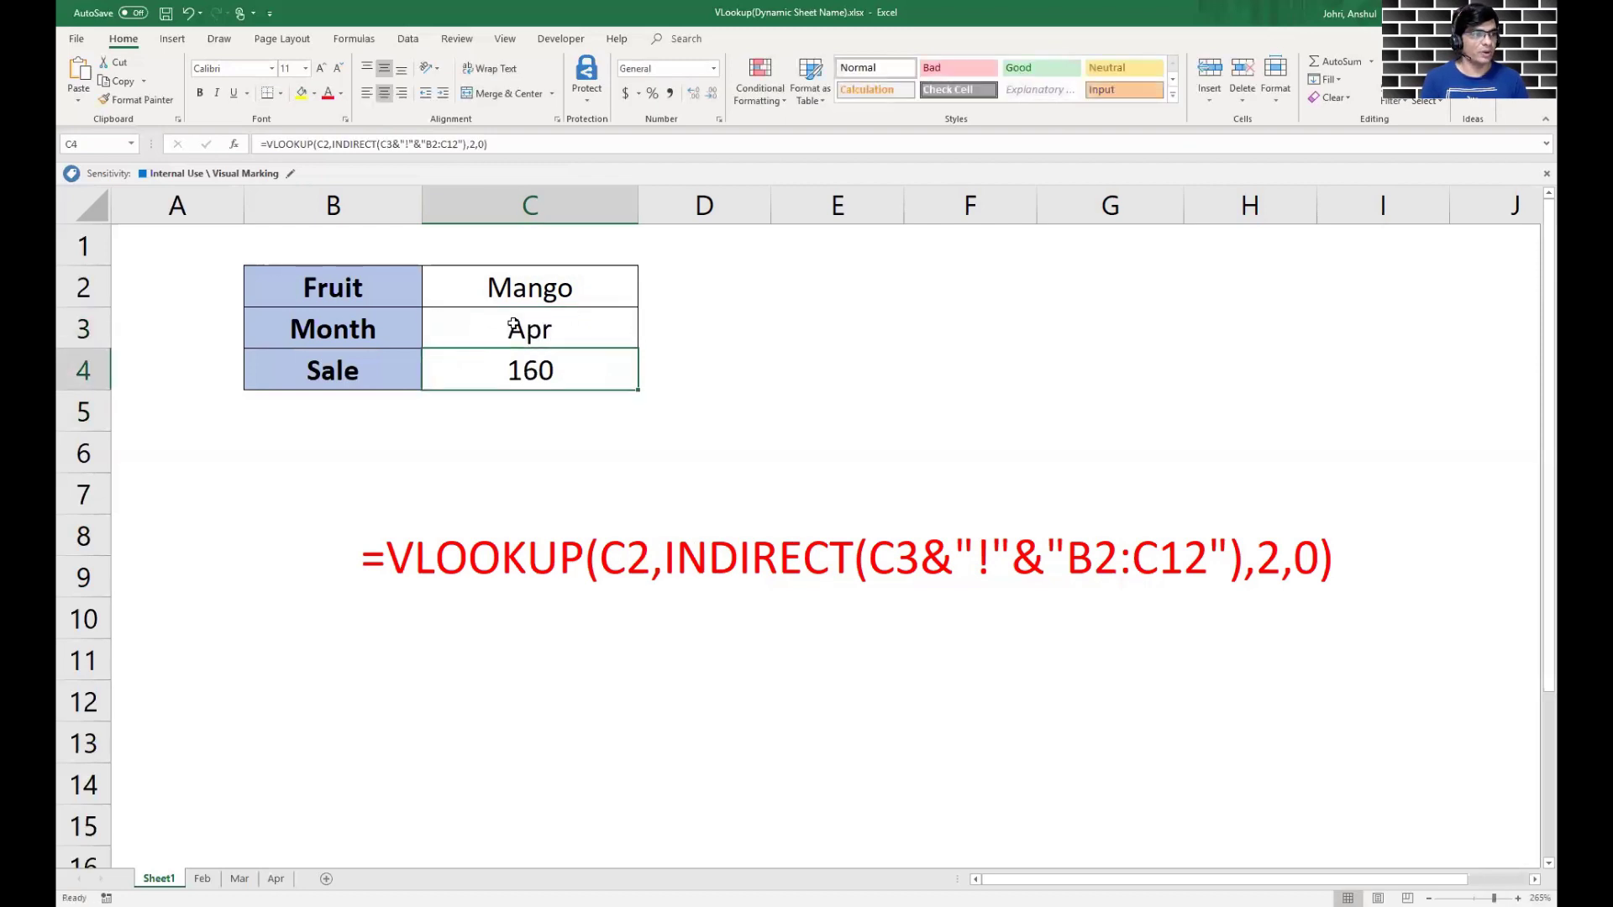
- Set the fruit to Bananas, verify its Apr sale of 50, then set the month to Feb
left_click(543, 275)
type("Bananas")
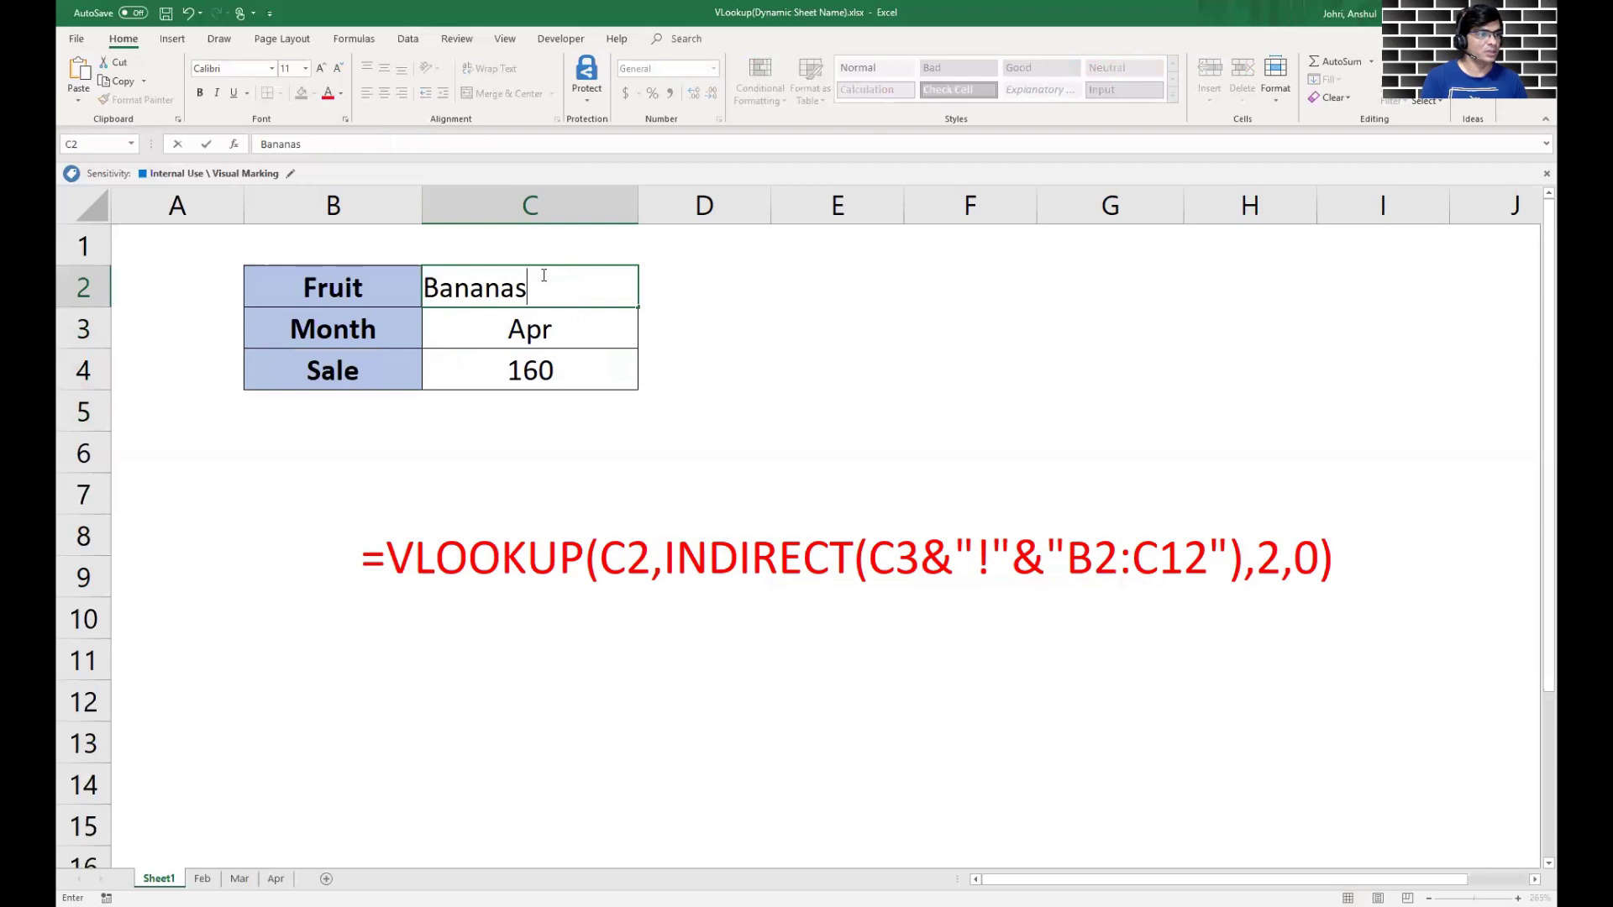
key("Return")
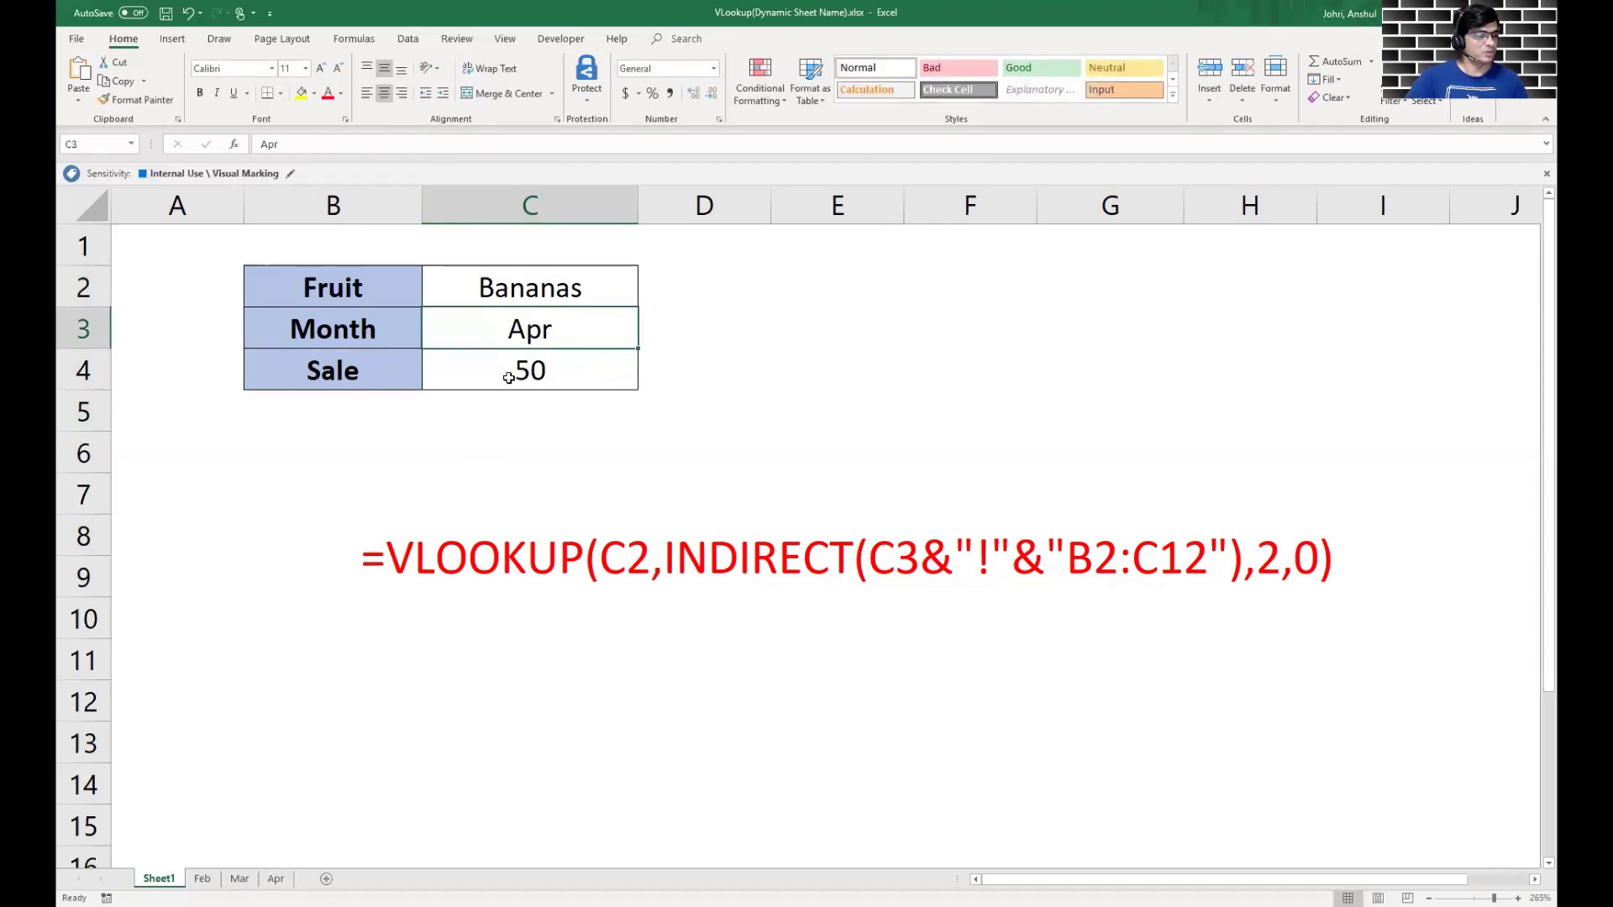
left_click(275, 879)
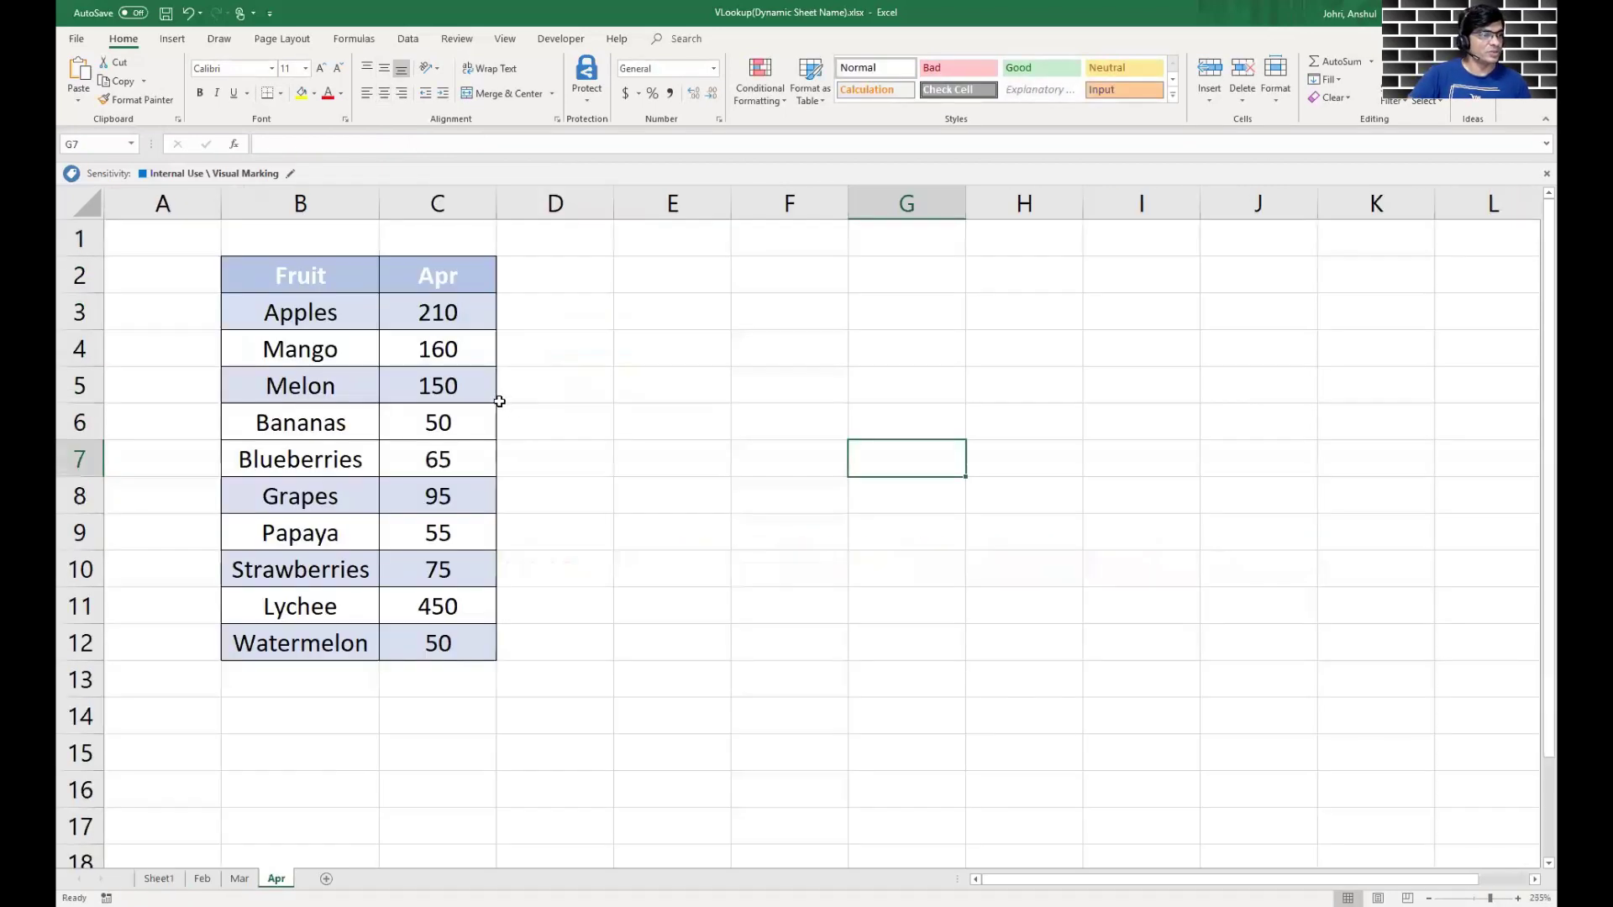
left_click(433, 422)
left_click(158, 879)
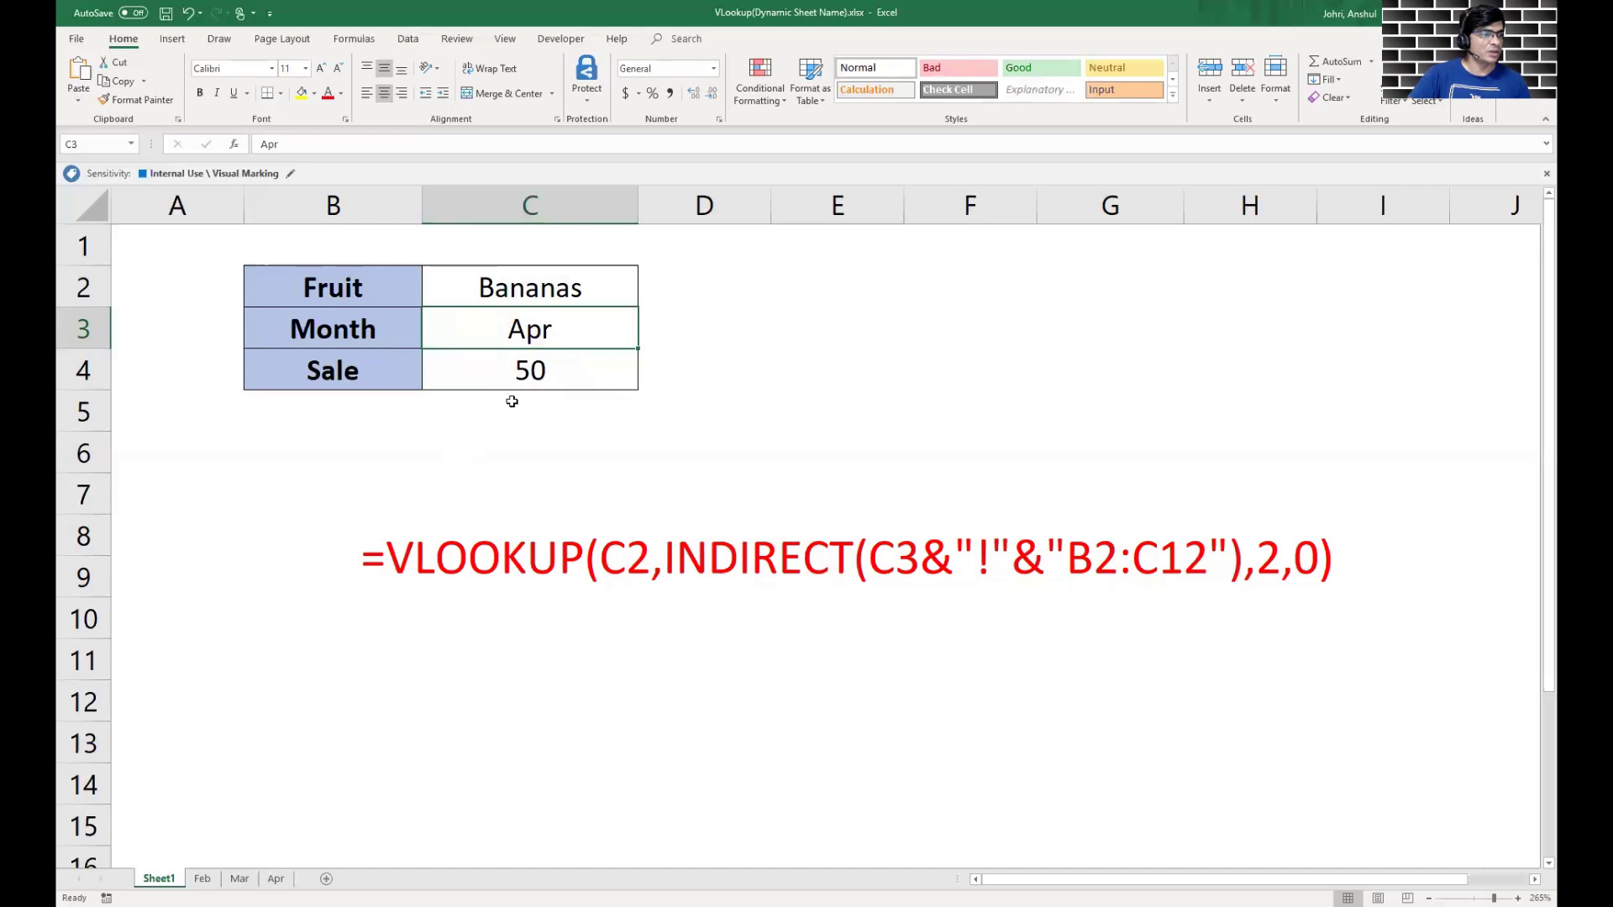
type("Feb")
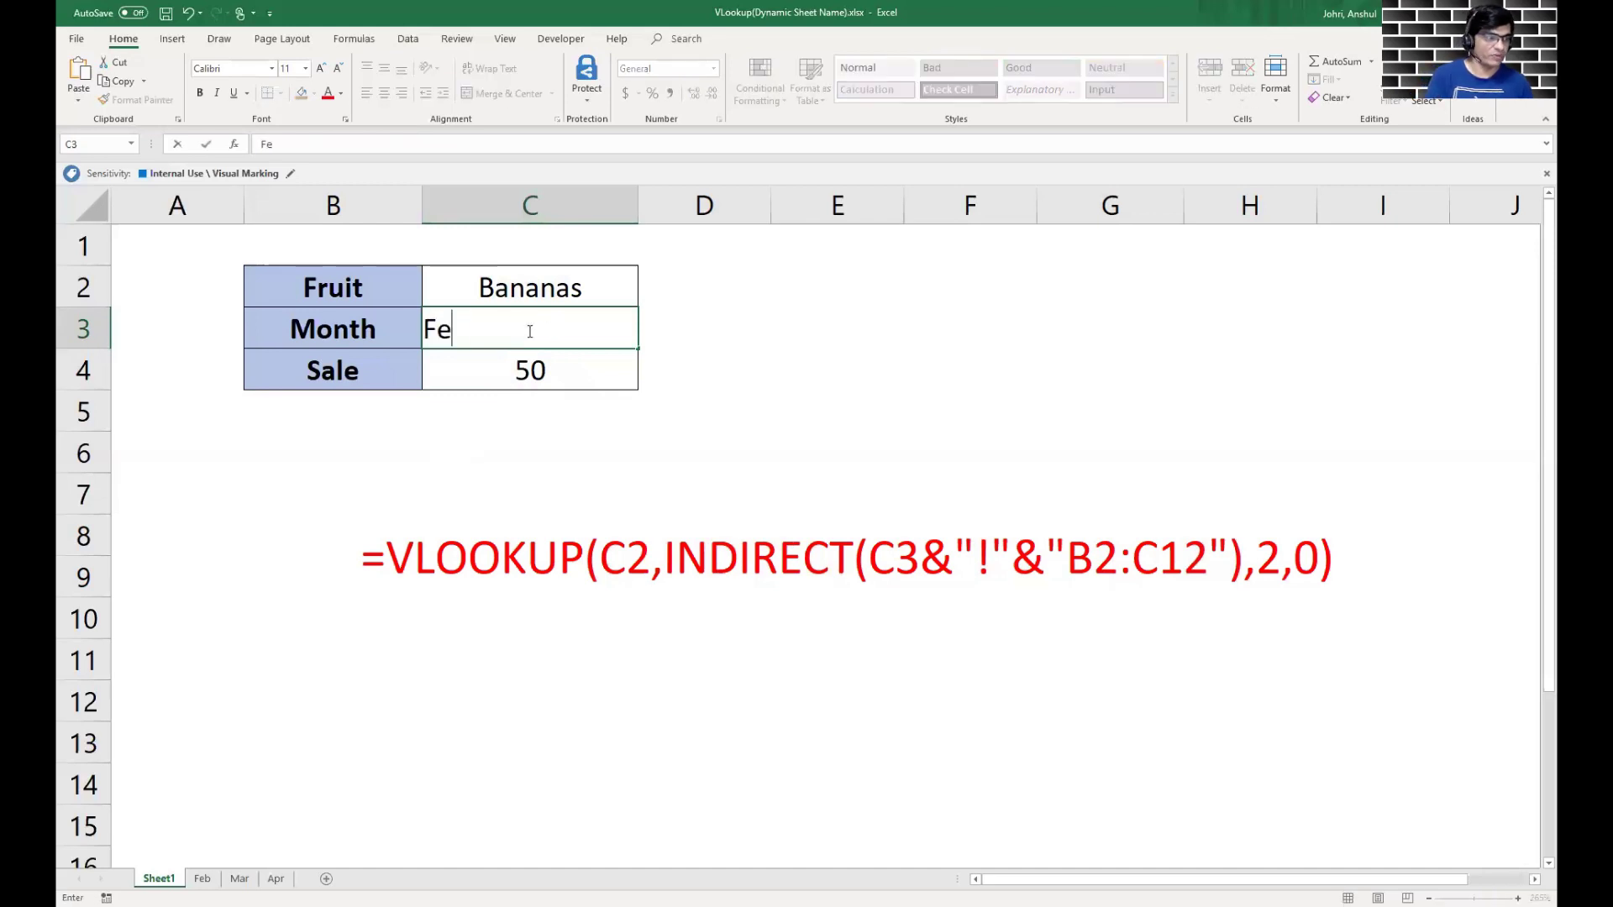
key("Return")
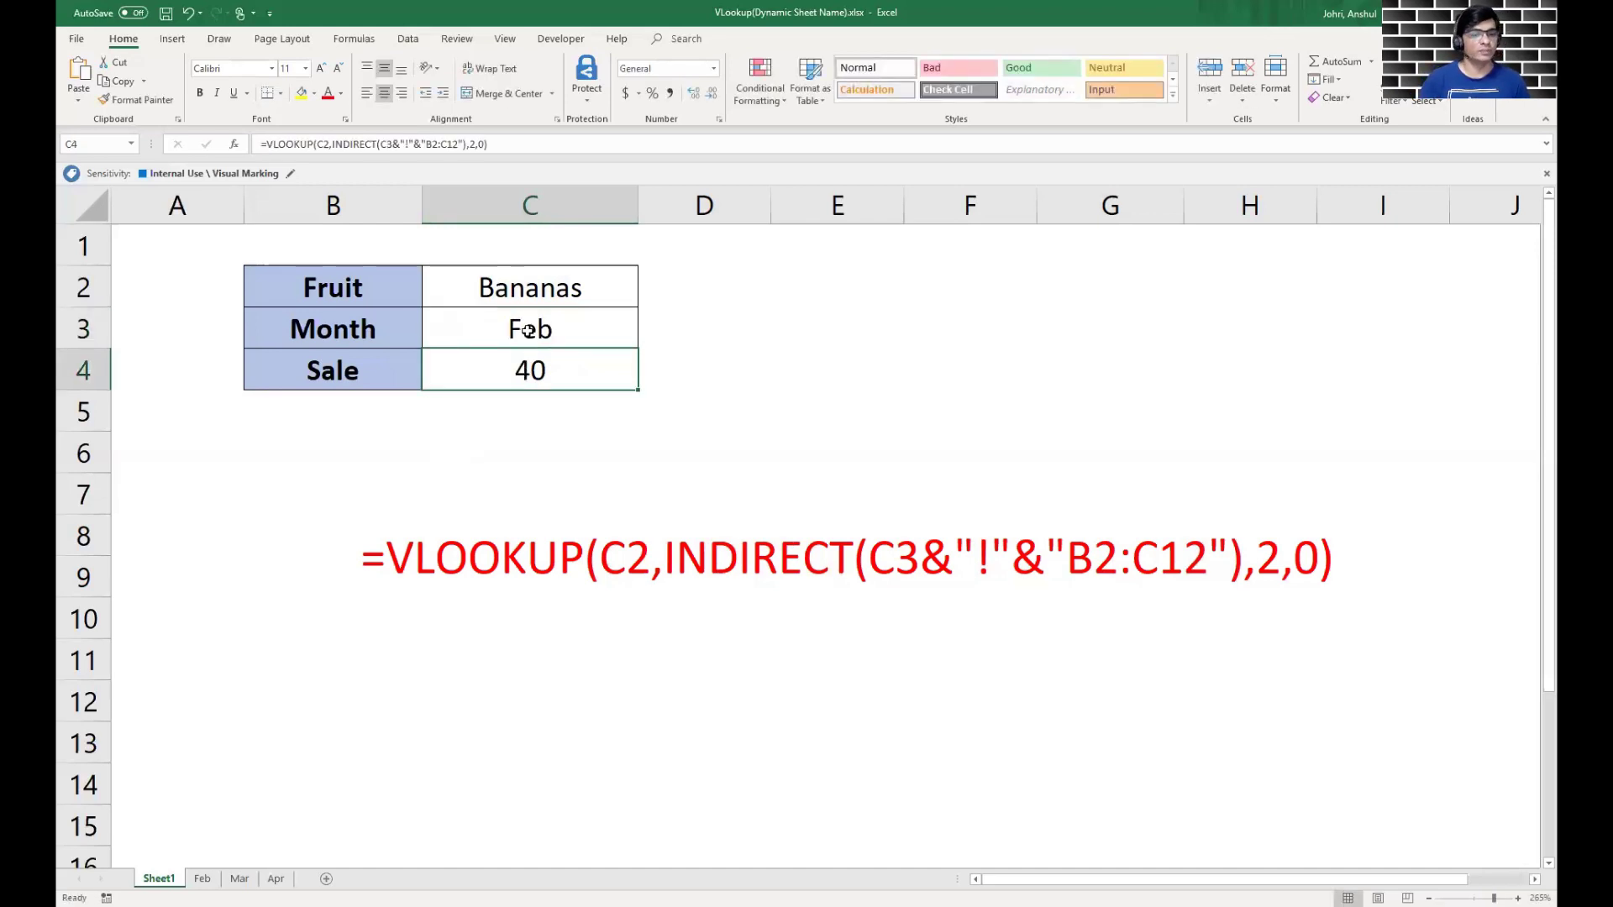